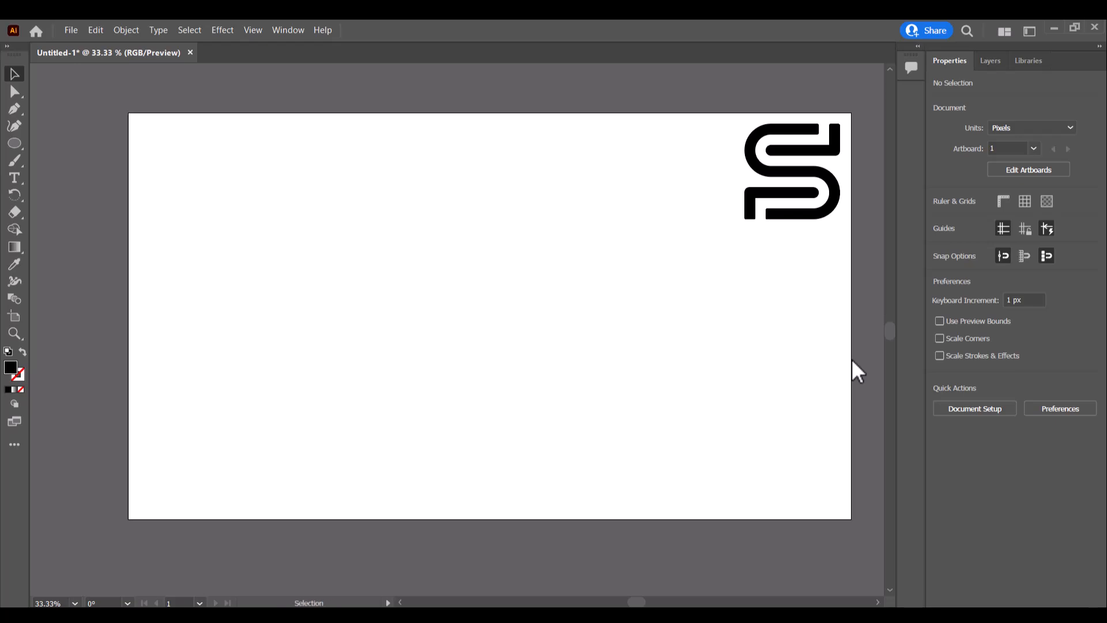
Step: Draw a vertical Pen tool line about 796 px tall near the artboard's left side, with no fill and a light grey 1 pt stroke
{"action": "key", "text": "ctrl+0"}
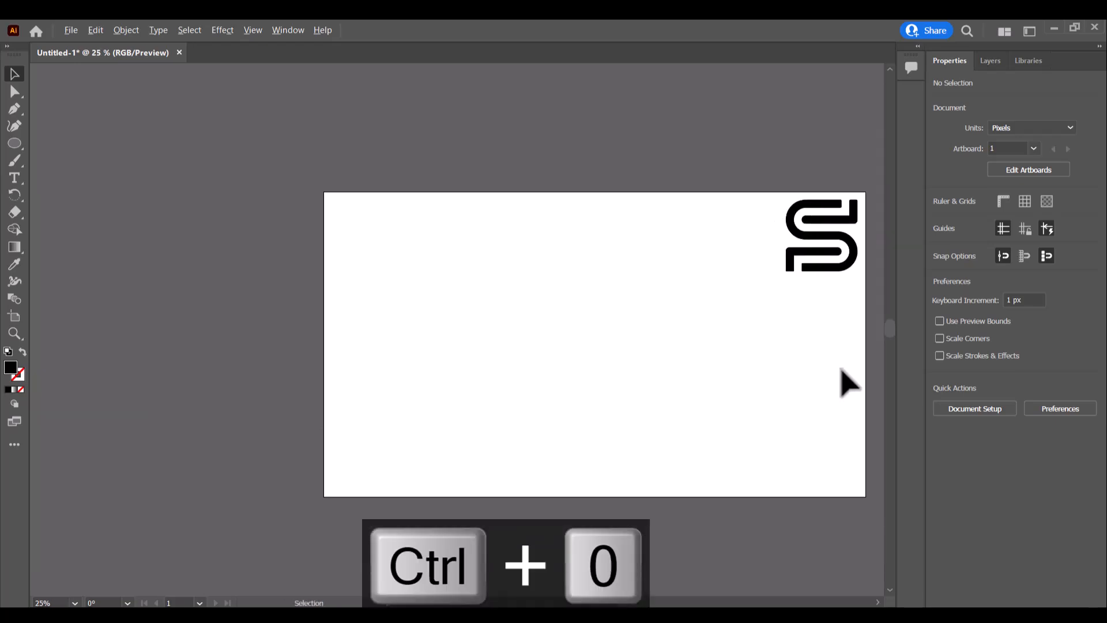
{"action": "key", "text": "ctrl+0"}
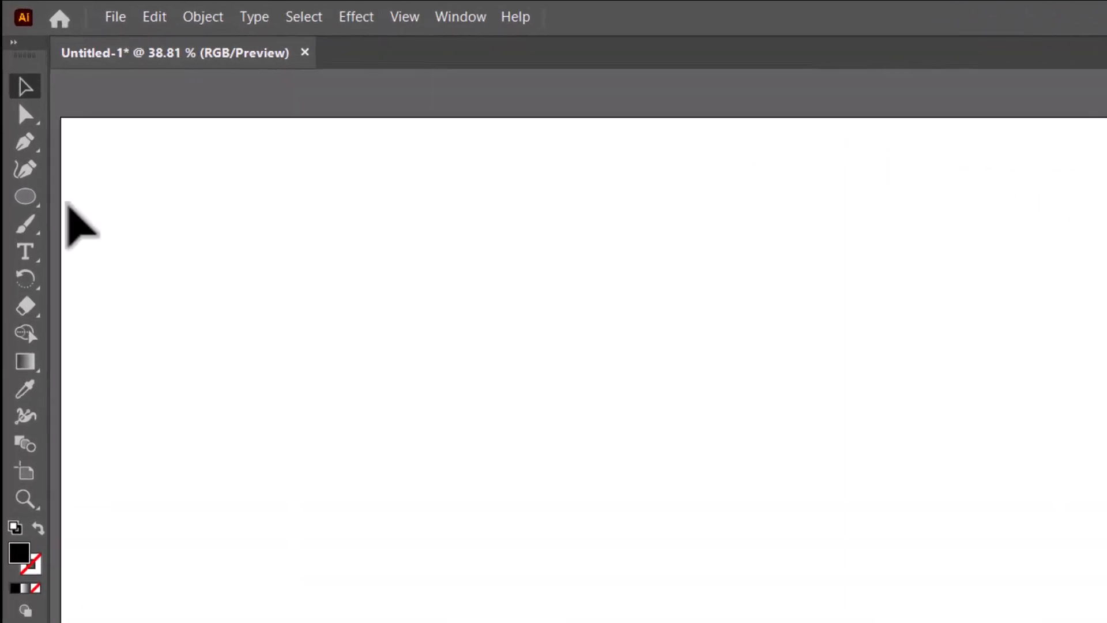
{"action": "left_click", "coordinate": [25, 142]}
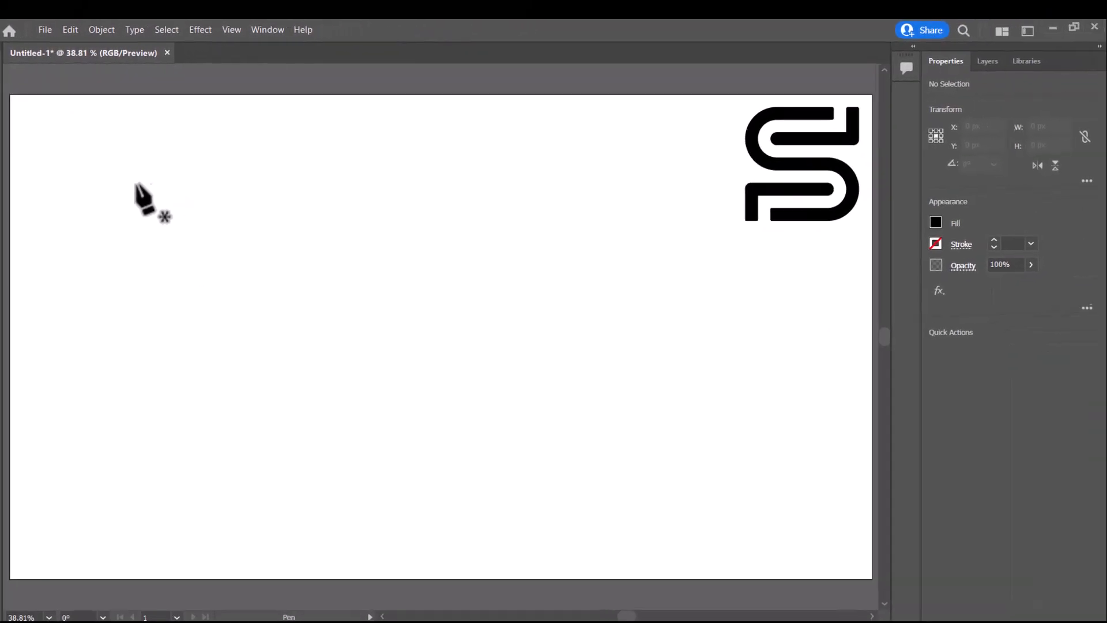
{"action": "left_click", "coordinate": [1000, 250]}
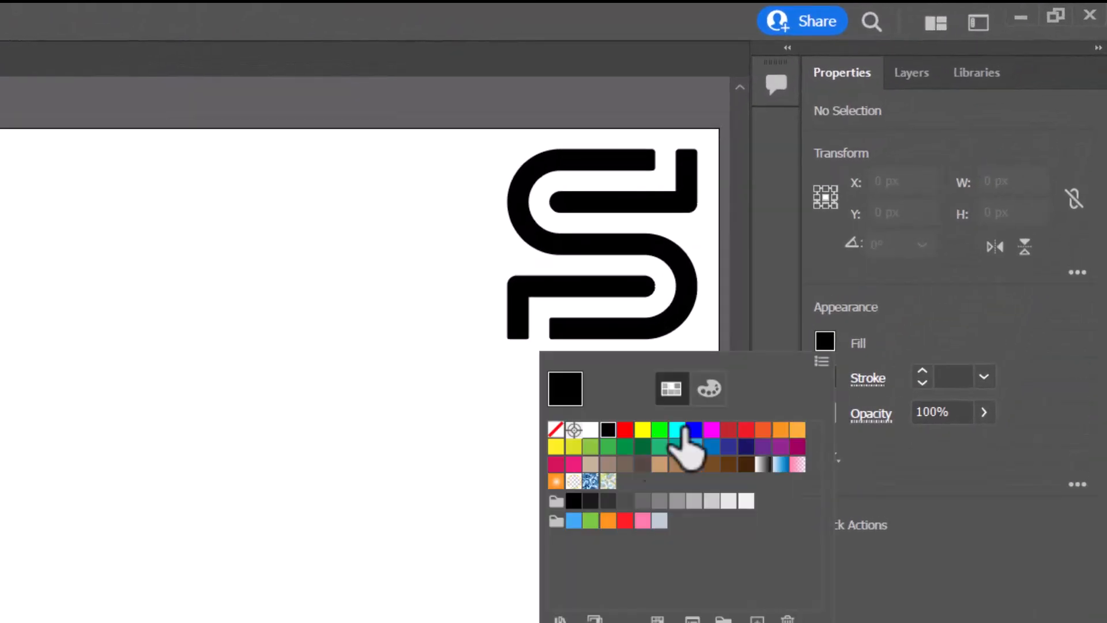
{"action": "left_click", "coordinate": [556, 431]}
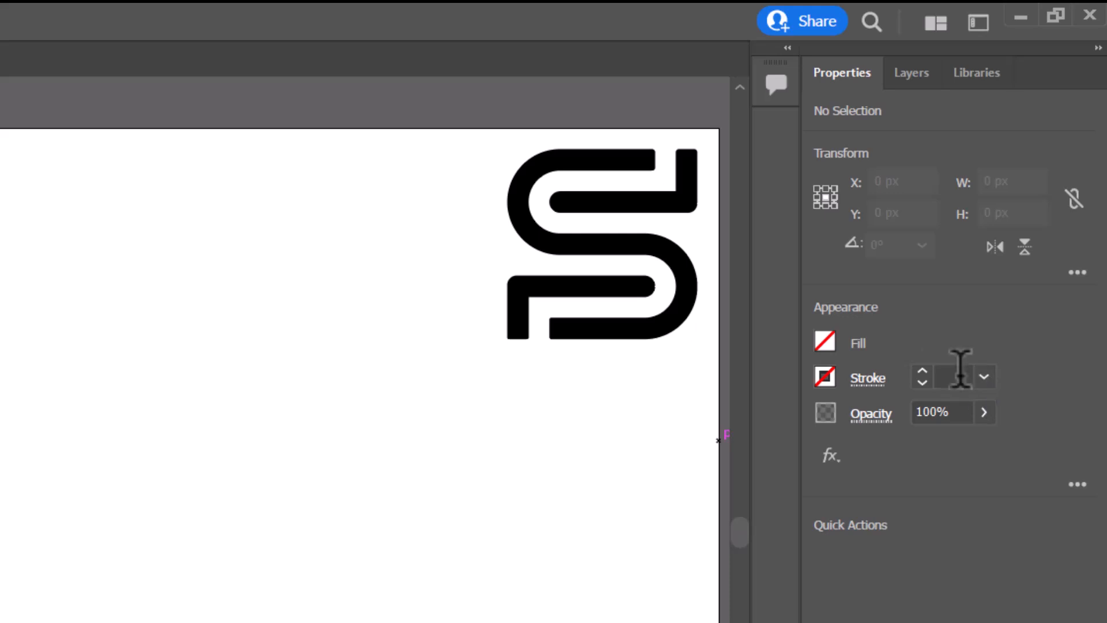
{"action": "left_click", "coordinate": [825, 378]}
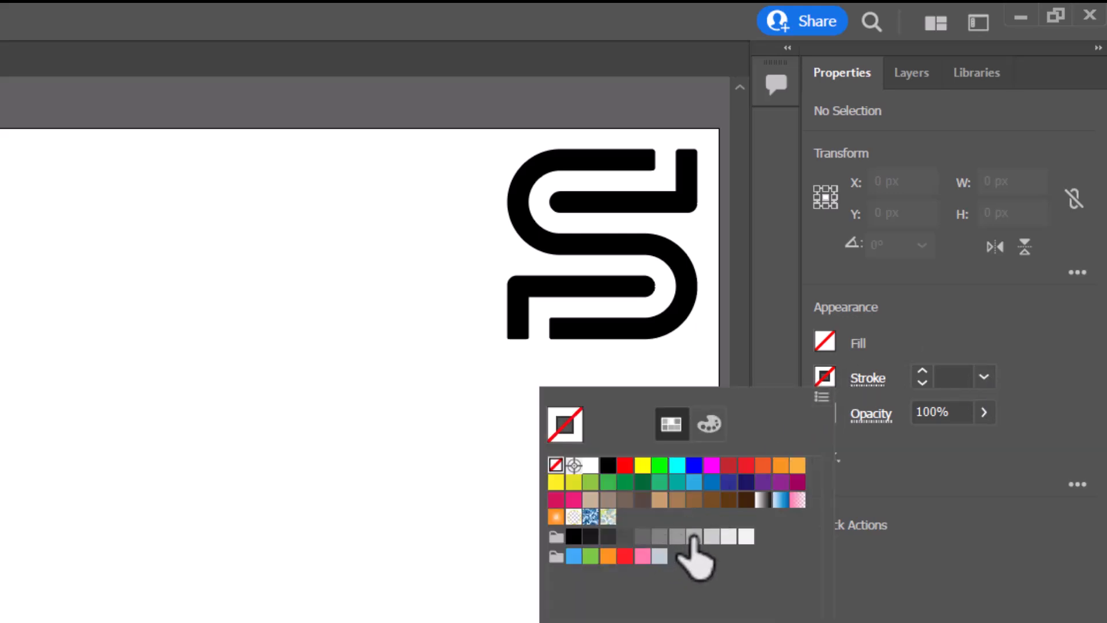
{"action": "left_click", "coordinate": [693, 537]}
{"action": "left_click", "coordinate": [825, 378]}
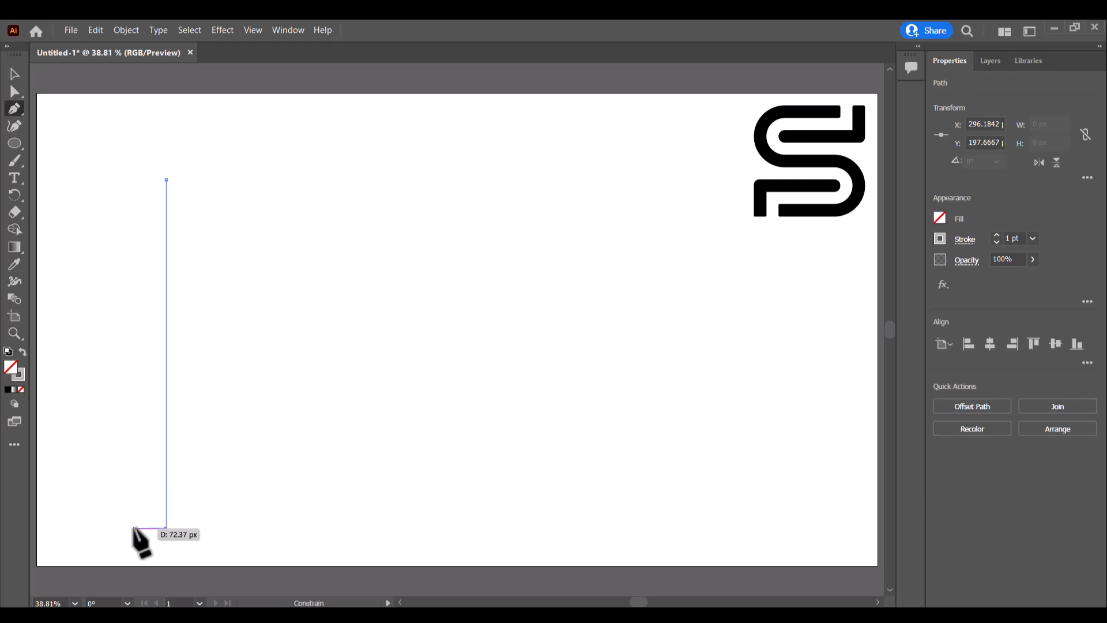
Step: Duplicate the vertical line 80 px to its right
{"action": "left_click", "coordinate": [14, 74]}
{"action": "left_click", "coordinate": [87, 202]}
{"action": "left_click_drag", "start_coordinate": [87, 203], "coordinate": [406, 309]}
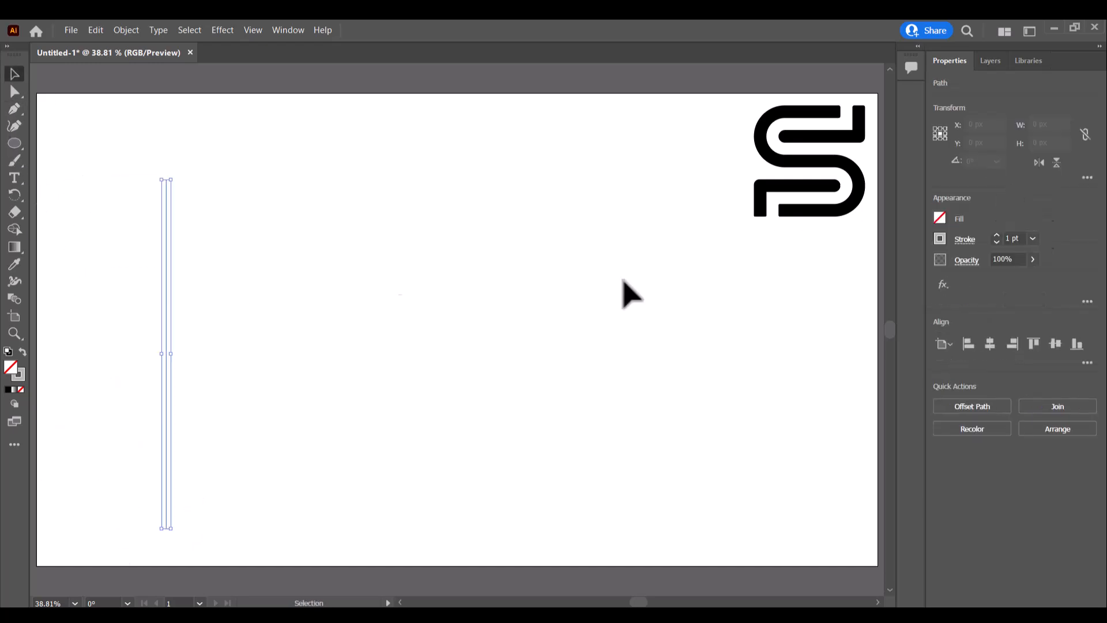
{"action": "key", "text": "shift+alt+Right"}
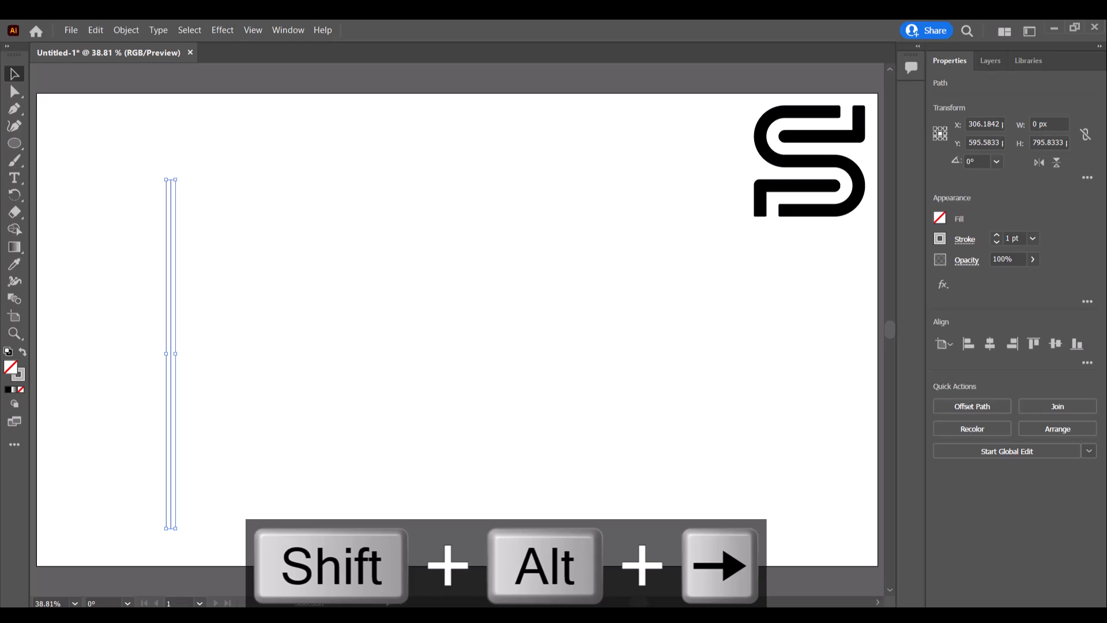
{"action": "key", "text": "shift+alt+Right"}
{"action": "key", "text": "shift+alt+Right"}
{"action": "key", "text": "shift+alt+Right"}
{"action": "key", "text": "shift+alt+Right"}
{"action": "key", "text": "shift+alt+Right"}
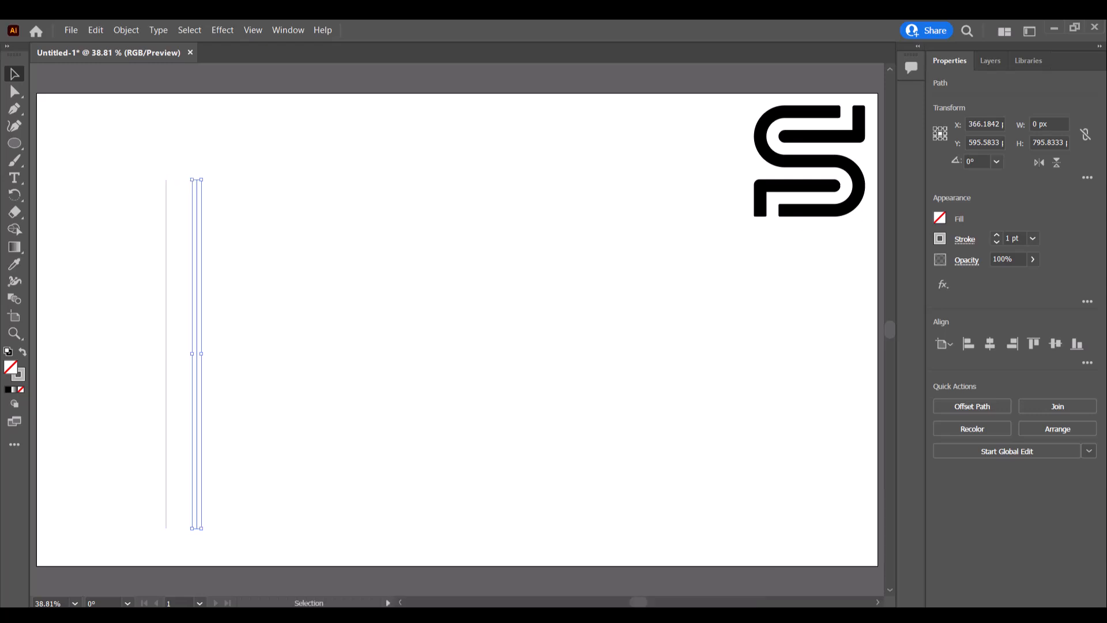
{"action": "left_click", "coordinate": [424, 242]}
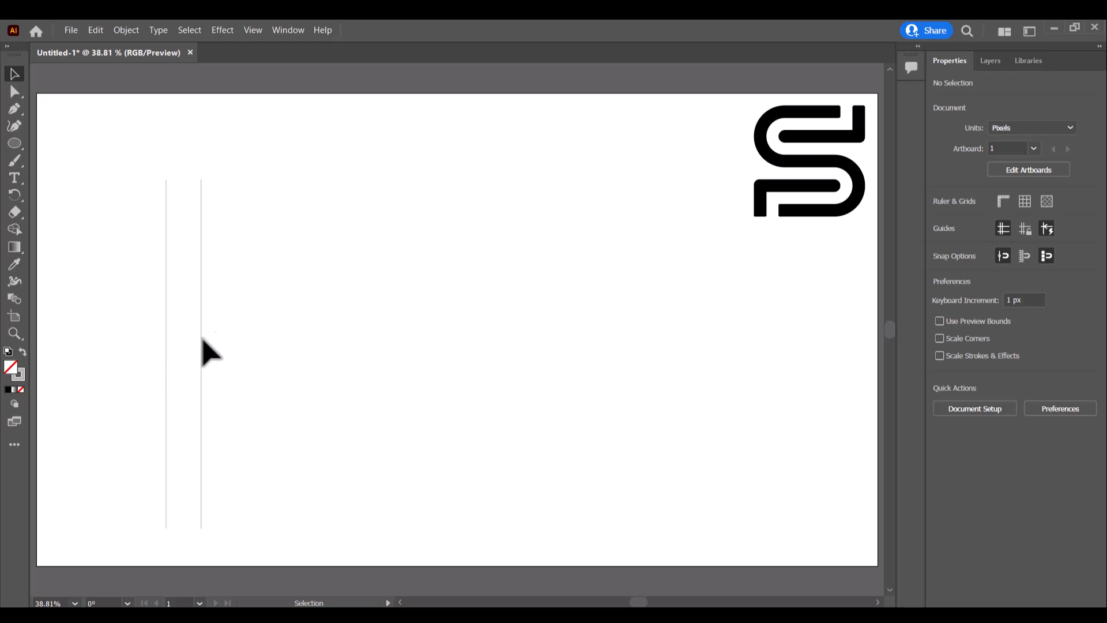
Step: Repeatedly duplicate the pair of vertical lines rightward at 80 px spacing until ten lines span 720 px
{"action": "left_click_drag", "start_coordinate": [136, 326], "coordinate": [269, 366]}
{"action": "key", "text": "shift+alt+Right"}
{"action": "key", "text": "shift+alt+Right"}
{"action": "key", "text": "shift+alt+Right"}
{"action": "key", "text": "shift+alt+Right"}
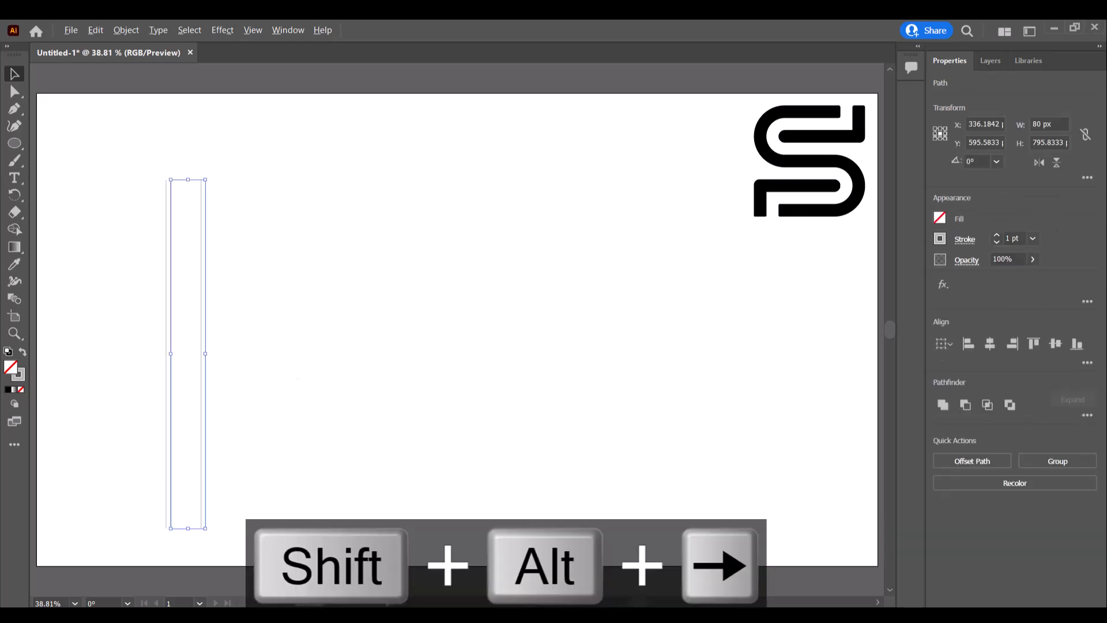
{"action": "key", "text": "shift+alt+Right"}
{"action": "key", "text": "shift+alt+Right"}
{"action": "key", "text": "shift+alt+Right"}
{"action": "key", "text": "shift+alt+Right"}
{"action": "key", "text": "shift+alt+Right"}
{"action": "key", "text": "shift+alt+Right"}
{"action": "key", "text": "shift+alt+Right"}
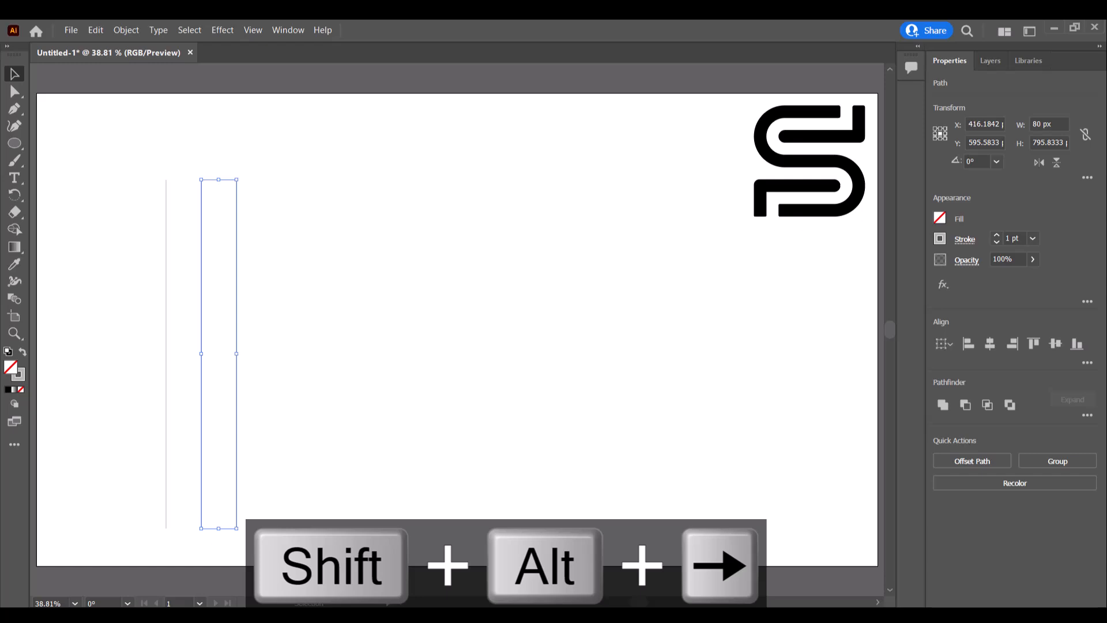
{"action": "key", "text": "shift+alt+Right"}
{"action": "key", "text": "shift+alt+Right"}
{"action": "key", "text": "shift+alt+Right"}
{"action": "key", "text": "shift+alt+Right"}
{"action": "key", "text": "shift+alt+Right"}
{"action": "key", "text": "shift+alt+Right"}
{"action": "key", "text": "shift+alt+Right"}
{"action": "key", "text": "shift+alt+Right"}
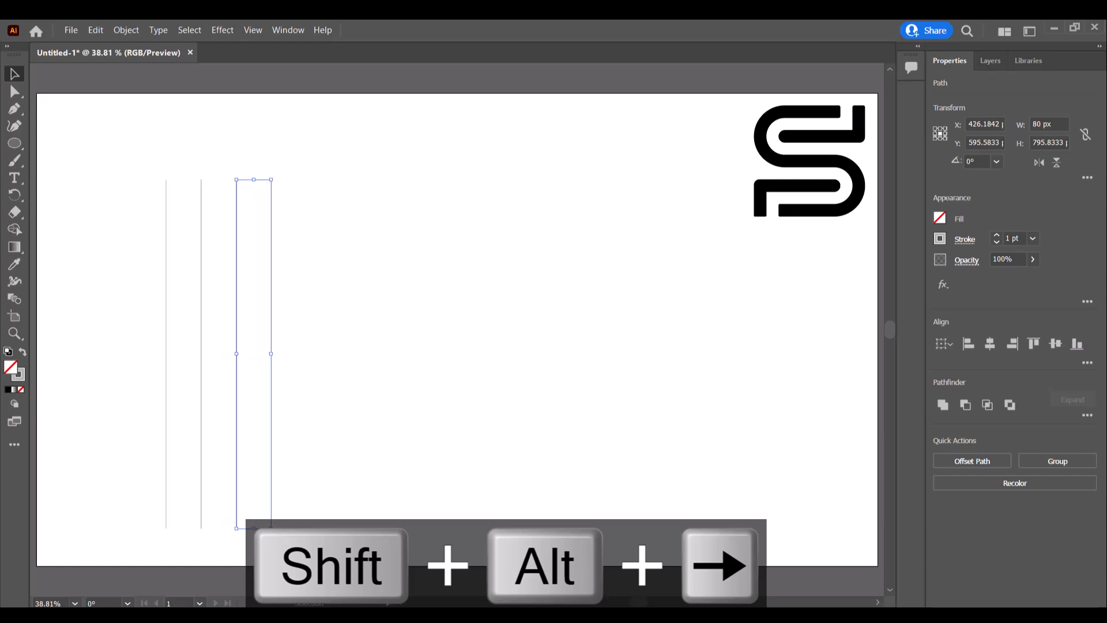
{"action": "key", "text": "shift+alt+Right"}
{"action": "key", "text": "shift+alt+Right"}
{"action": "key", "text": "shift+alt+Right"}
{"action": "key", "text": "shift+alt+Right"}
{"action": "key", "text": "shift+alt+Right"}
{"action": "key", "text": "shift+alt+Right"}
{"action": "key", "text": "shift+alt+Right"}
{"action": "key", "text": "shift+alt+Right"}
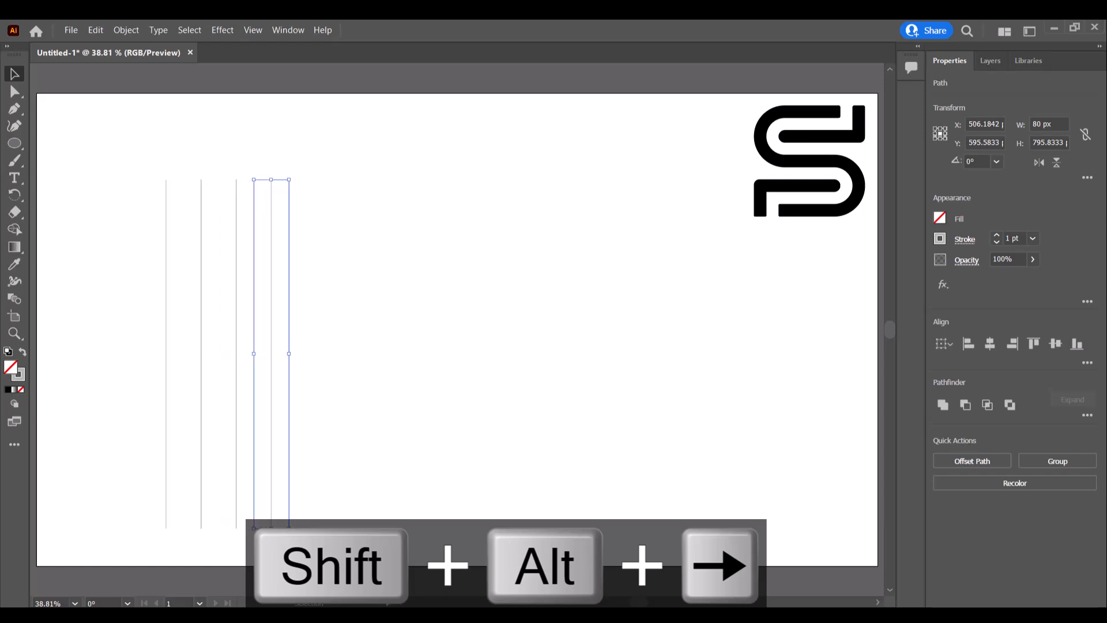
{"action": "key", "text": "shift+alt+Right"}
{"action": "key", "text": "shift+alt+Right"}
{"action": "key", "text": "shift+alt+Right"}
{"action": "key", "text": "shift+alt+Right"}
{"action": "key", "text": "shift+alt+Right"}
{"action": "key", "text": "shift+alt+Right"}
{"action": "key", "text": "shift+alt+Right"}
{"action": "key", "text": "shift+alt+Right"}
{"action": "key", "text": "shift+alt+Right"}
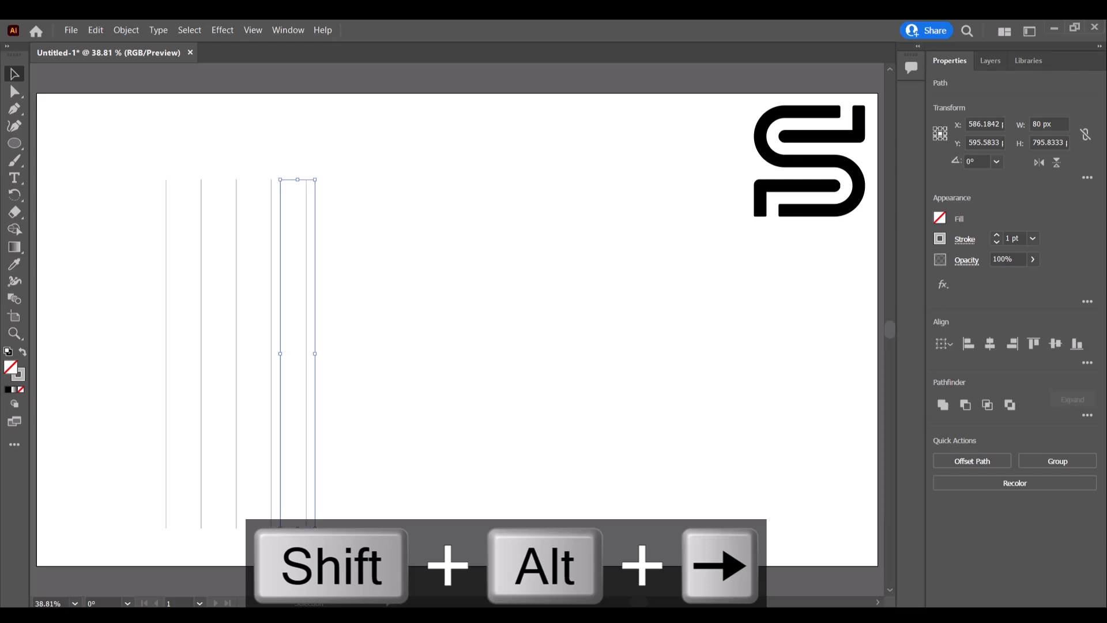
{"action": "key", "text": "shift+alt+Right"}
{"action": "key", "text": "shift+alt+Right"}
{"action": "key", "text": "shift+alt+Right"}
{"action": "key", "text": "shift+alt+Right"}
{"action": "key", "text": "shift+alt+Right"}
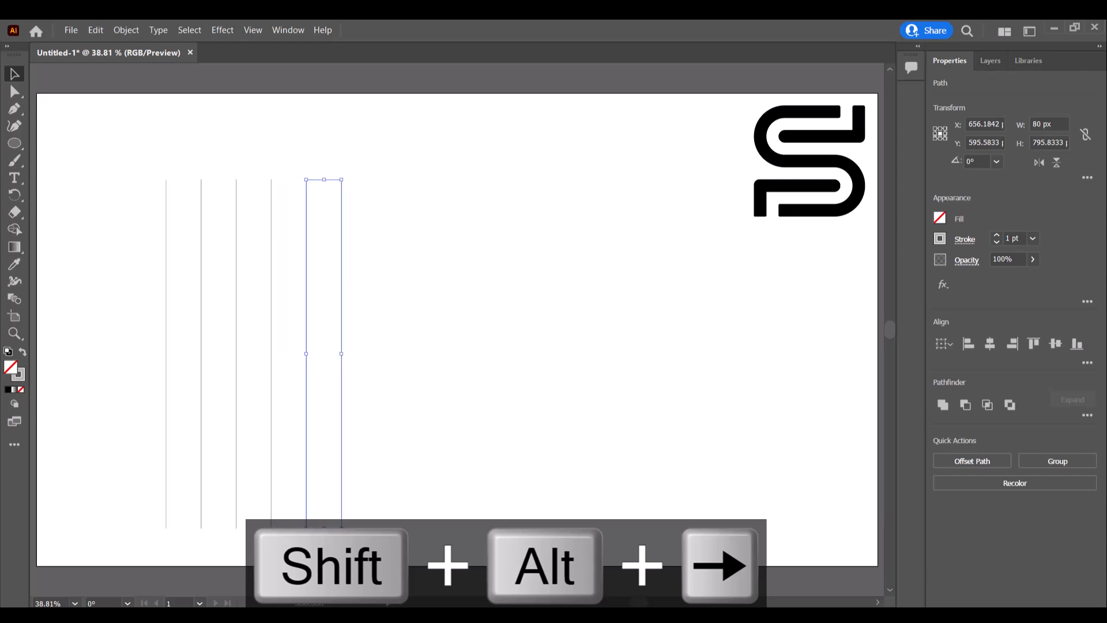
{"action": "key", "text": "shift+alt+Right"}
{"action": "key", "text": "shift+alt+Right"}
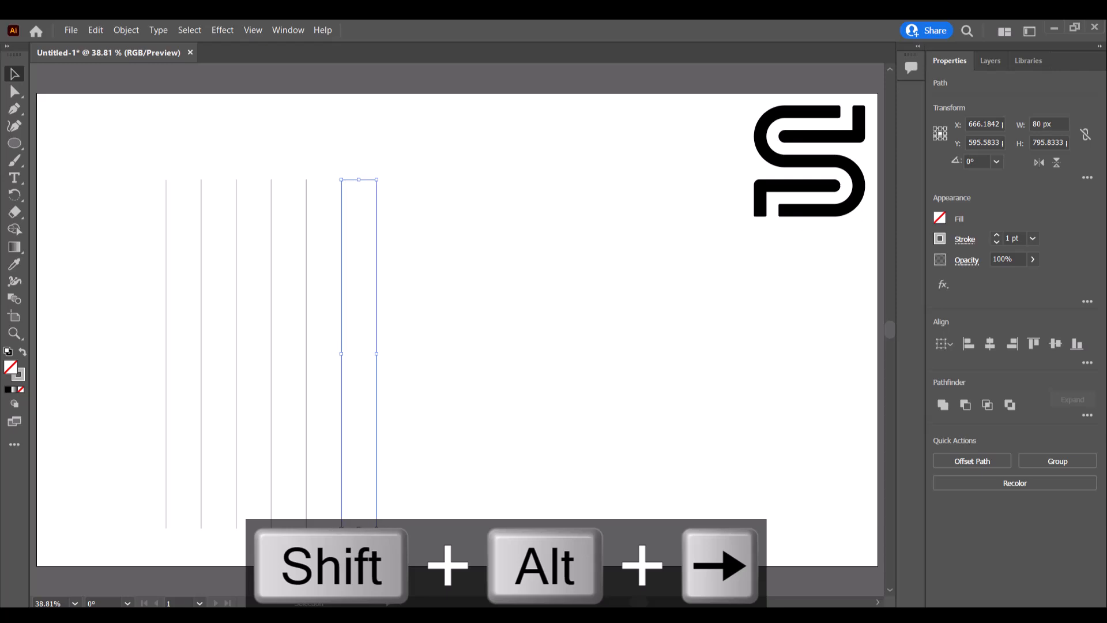
{"action": "key", "text": "shift+alt+Right"}
{"action": "key", "text": "shift+alt+Right"}
{"action": "key", "text": "shift+alt+Right"}
{"action": "key", "text": "shift+alt+Right"}
{"action": "key", "text": "shift+alt+Right"}
{"action": "key", "text": "shift+alt+Right"}
{"action": "key", "text": "shift+alt+Right"}
{"action": "key", "text": "shift+alt+Right"}
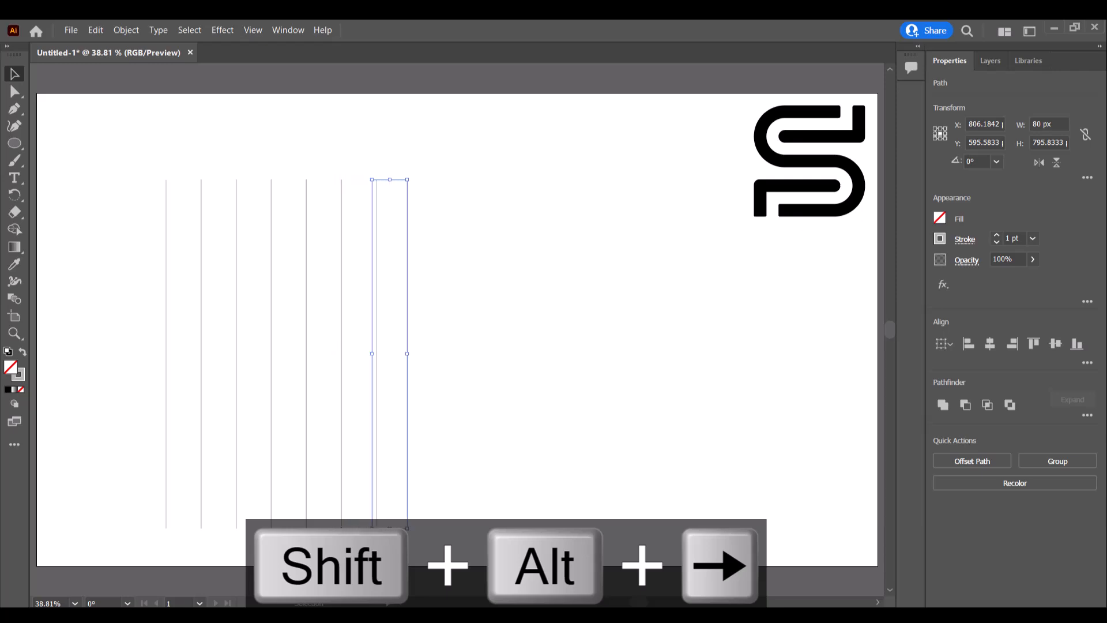
{"action": "key", "text": "shift+alt+Right"}
{"action": "key", "text": "shift+alt+Right"}
{"action": "key", "text": "shift+alt+Right"}
{"action": "key", "text": "shift+alt+Right"}
{"action": "key", "text": "shift+alt+Right"}
{"action": "key", "text": "shift+alt+Right"}
{"action": "key", "text": "shift+alt+Right"}
{"action": "key", "text": "shift+alt+Right"}
{"action": "key", "text": "shift+alt+Right"}
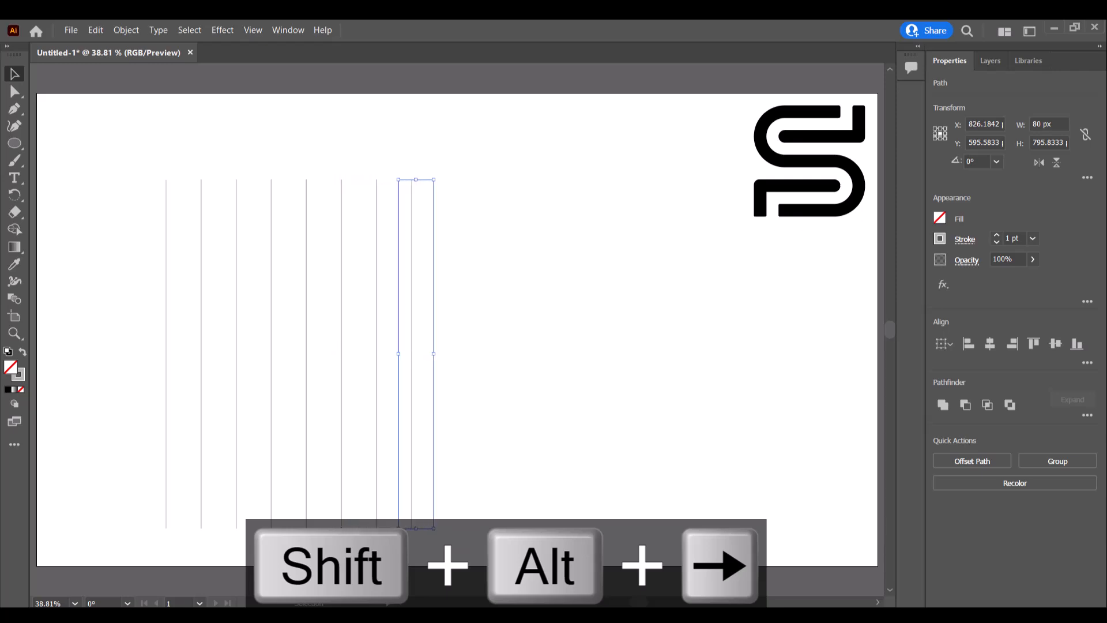
{"action": "key", "text": "shift+alt+Right"}
{"action": "key", "text": "shift+alt+Right"}
{"action": "key", "text": "shift+alt+Right"}
{"action": "key", "text": "shift+alt+Right"}
{"action": "key", "text": "shift+alt+Right"}
{"action": "key", "text": "shift+alt+Right"}
{"action": "key", "text": "shift+alt+Right"}
{"action": "key", "text": "shift+alt+Right"}
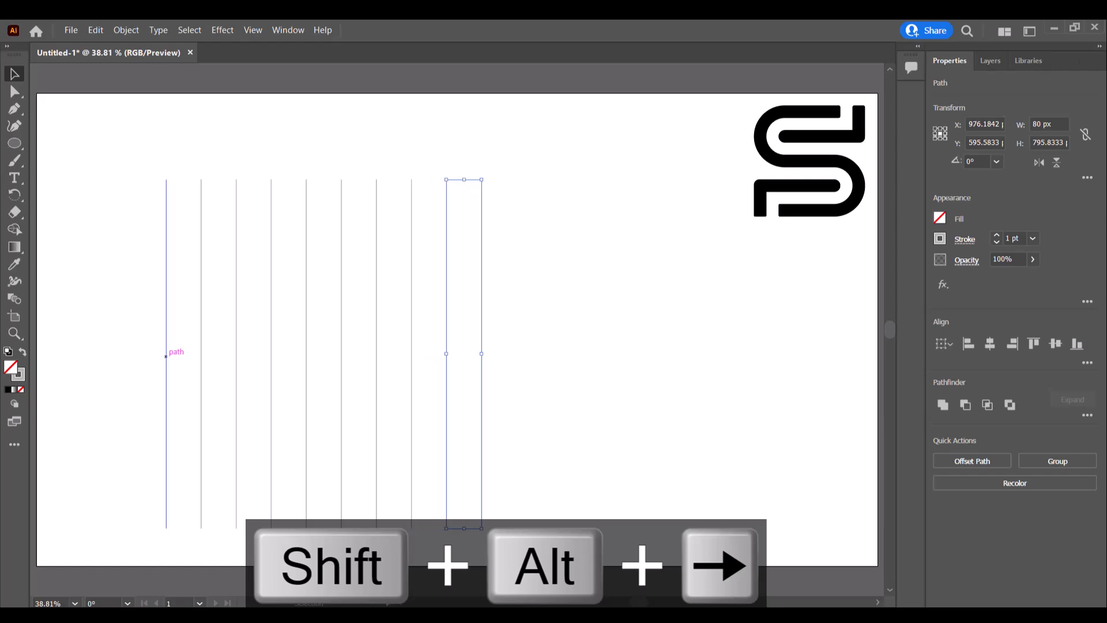
{"action": "left_click", "coordinate": [650, 304]}
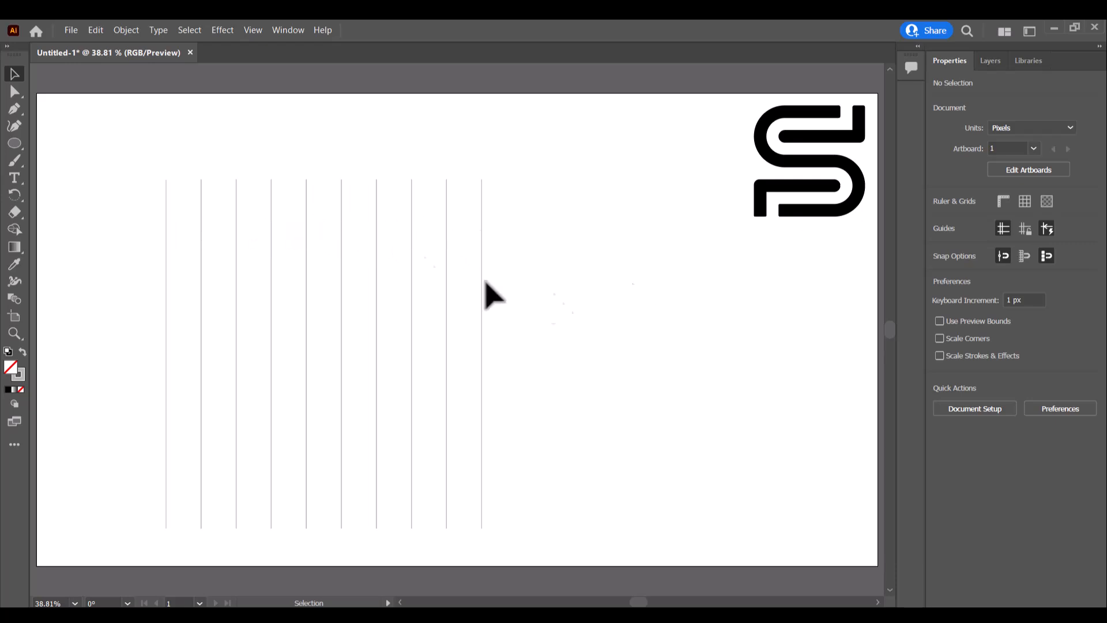
Step: Group all ten vertical lines and move the group slightly up and to the right on the artboard
{"action": "left_click_drag", "start_coordinate": [137, 155], "coordinate": [644, 374]}
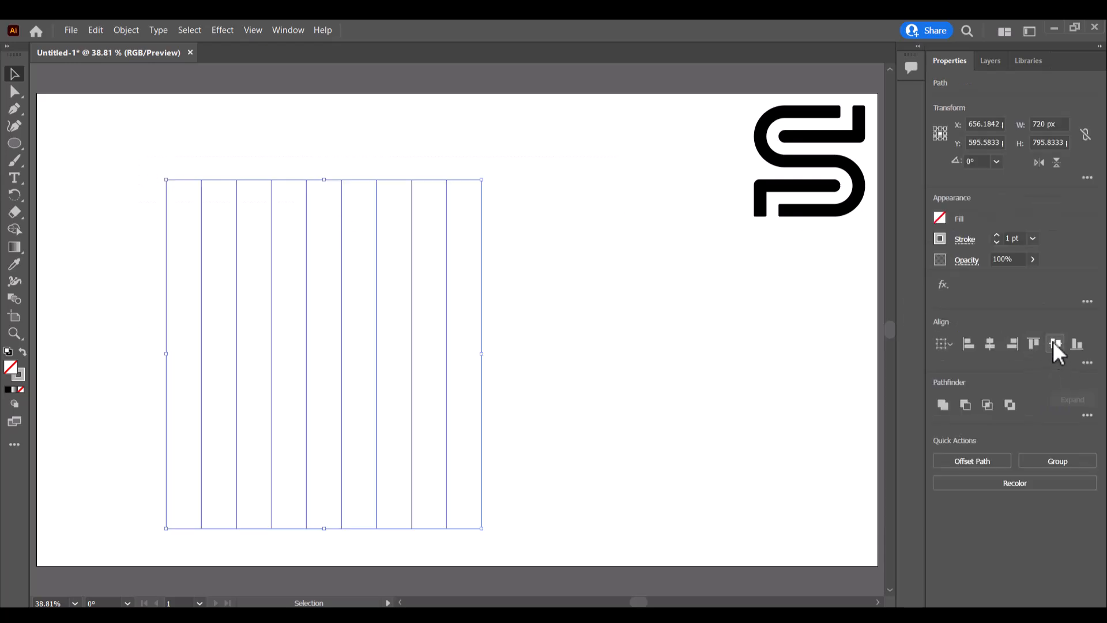
{"action": "key", "text": "ctrl+g"}
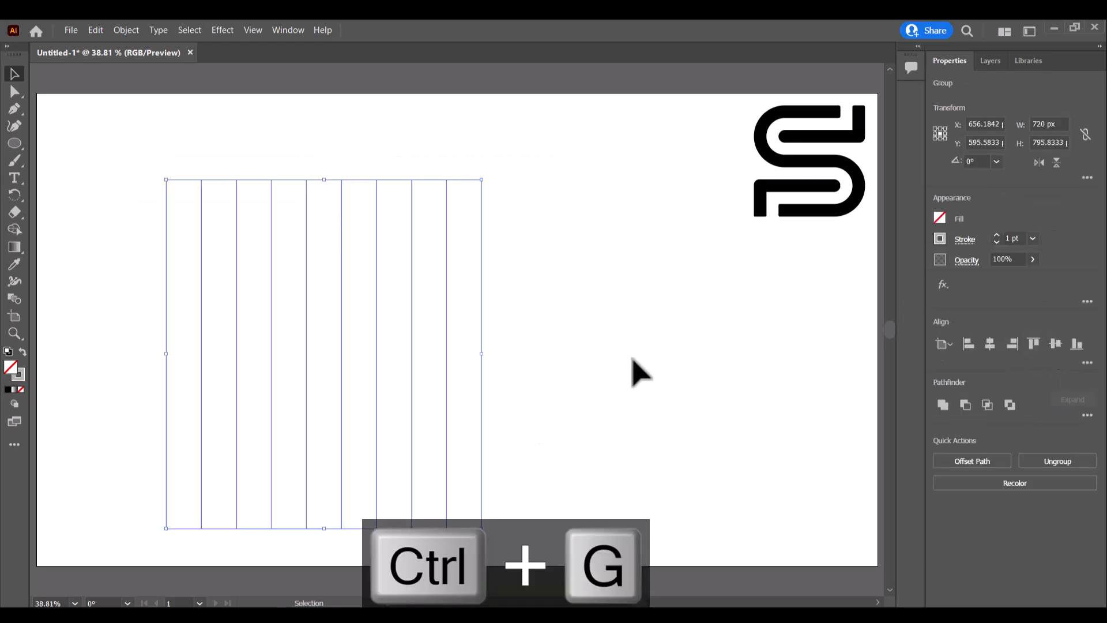
{"action": "left_click", "coordinate": [533, 346]}
{"action": "left_click_drag", "start_coordinate": [444, 287], "coordinate": [492, 259]}
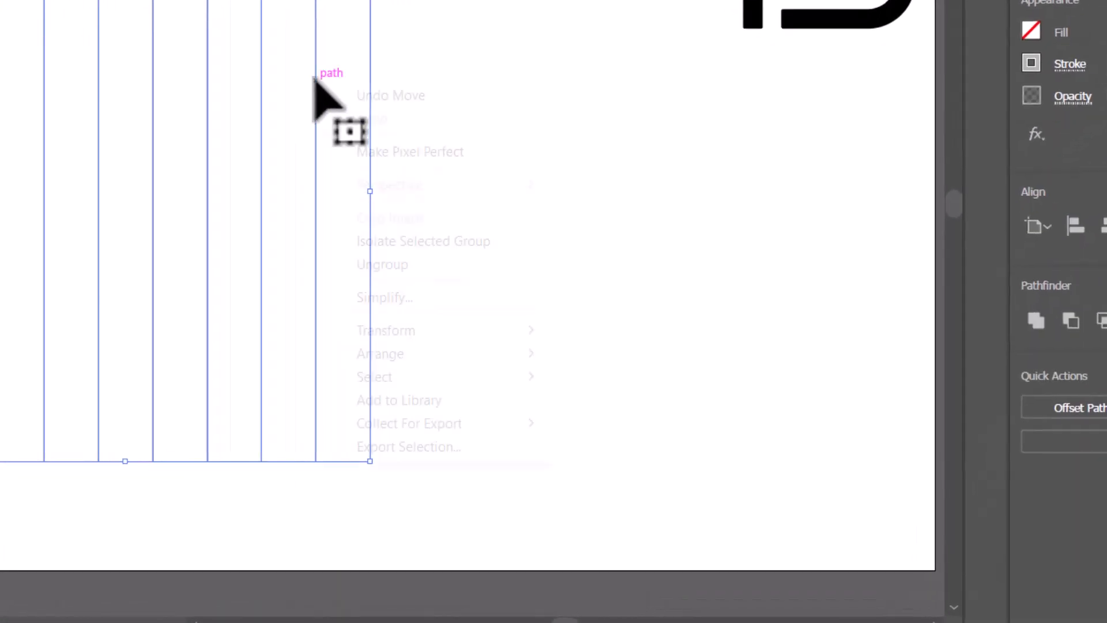
Step: Create a copy of the line group rotated 90° to form a square grid
{"action": "right_click", "coordinate": [314, 80]}
{"action": "mouse_move", "coordinate": [452, 336]}
{"action": "left_click", "coordinate": [644, 390]}
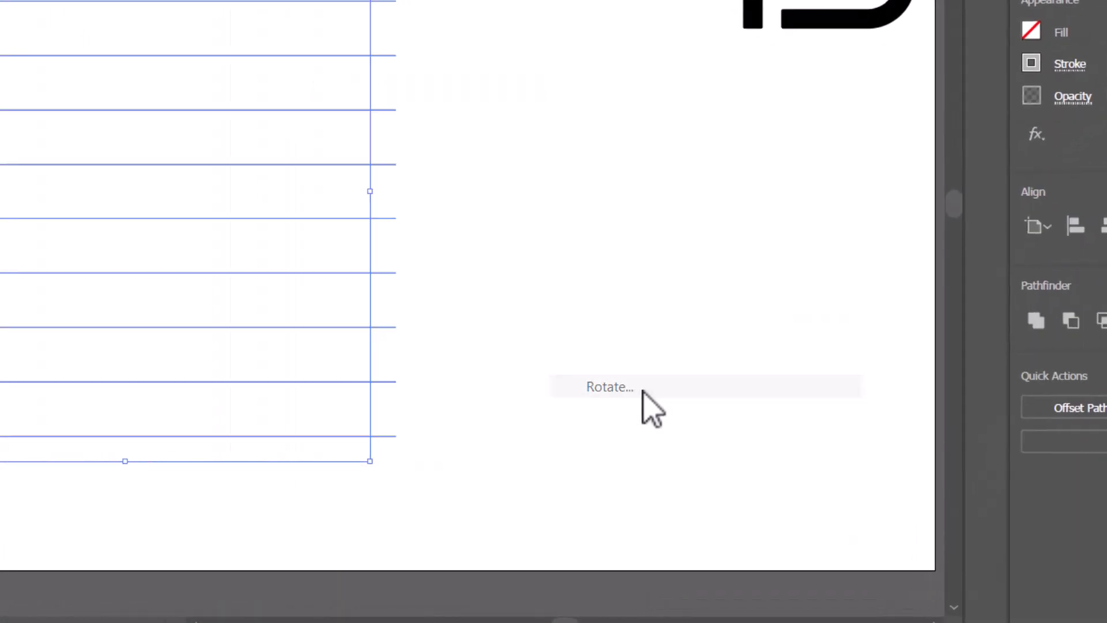
{"action": "left_click", "coordinate": [724, 299]}
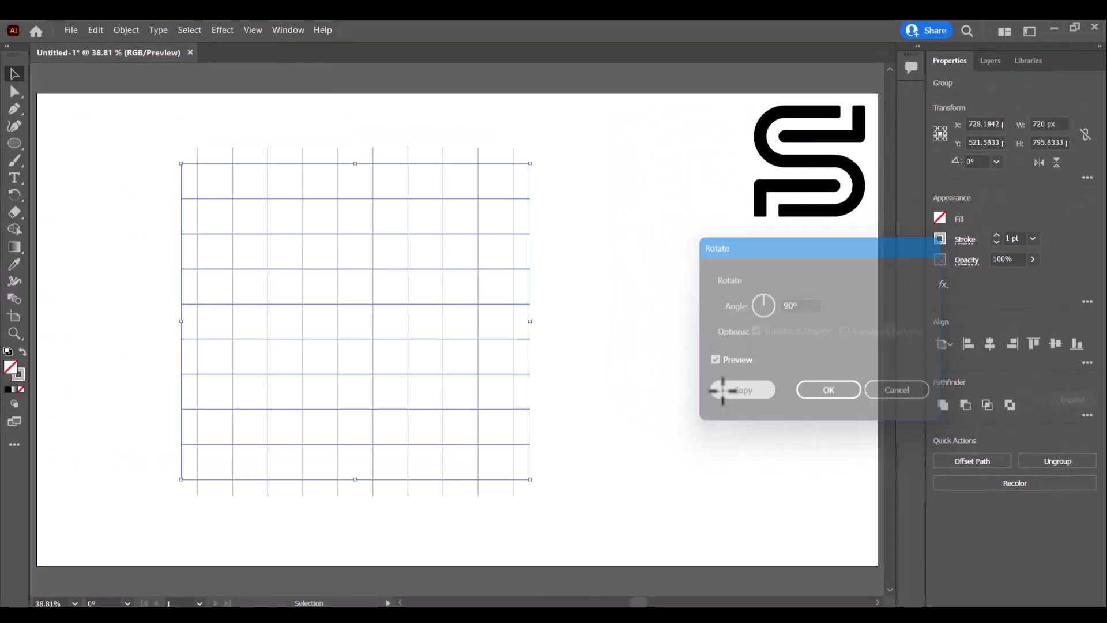
{"action": "left_click", "coordinate": [647, 327]}
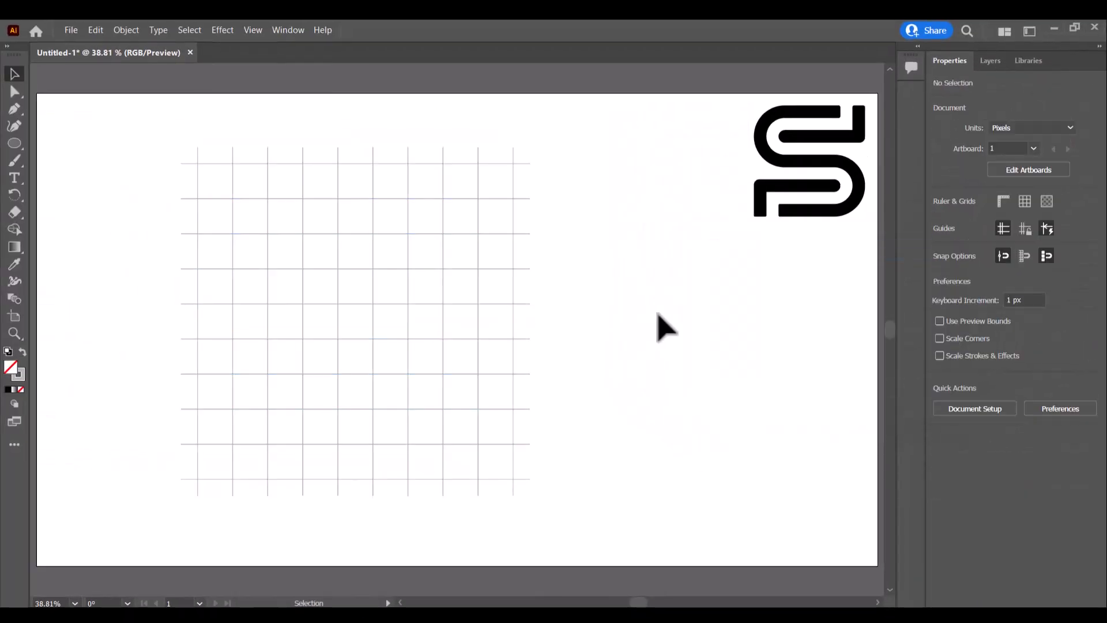
Step: Select all artwork and set up the Shape Builder tool with a red fill
{"action": "key", "text": "ctrl+a"}
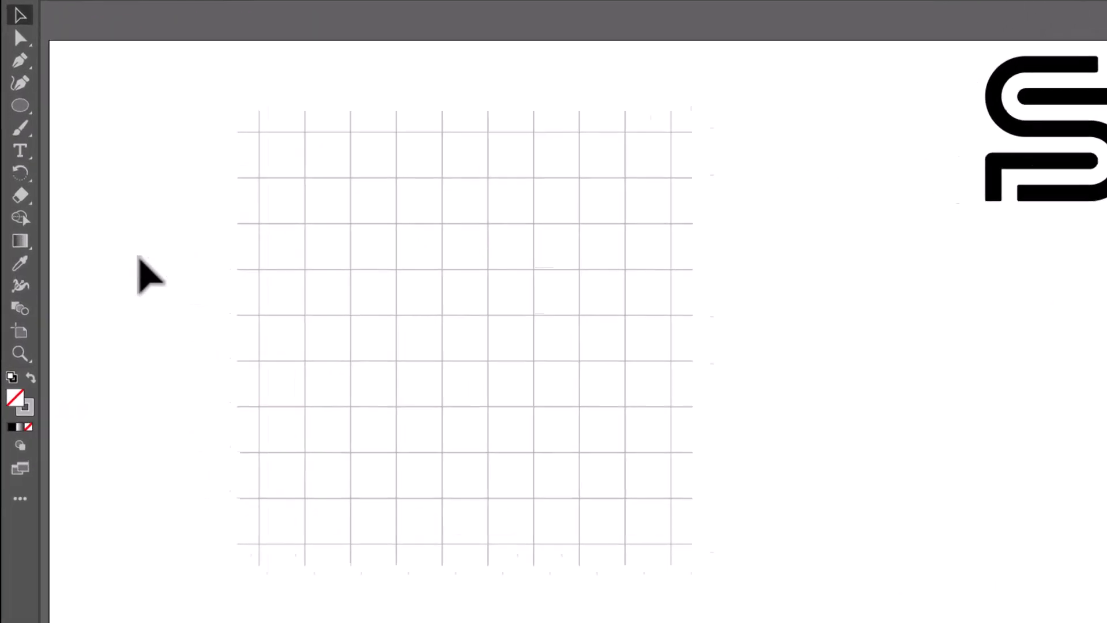
{"action": "key", "text": "ctrl+a"}
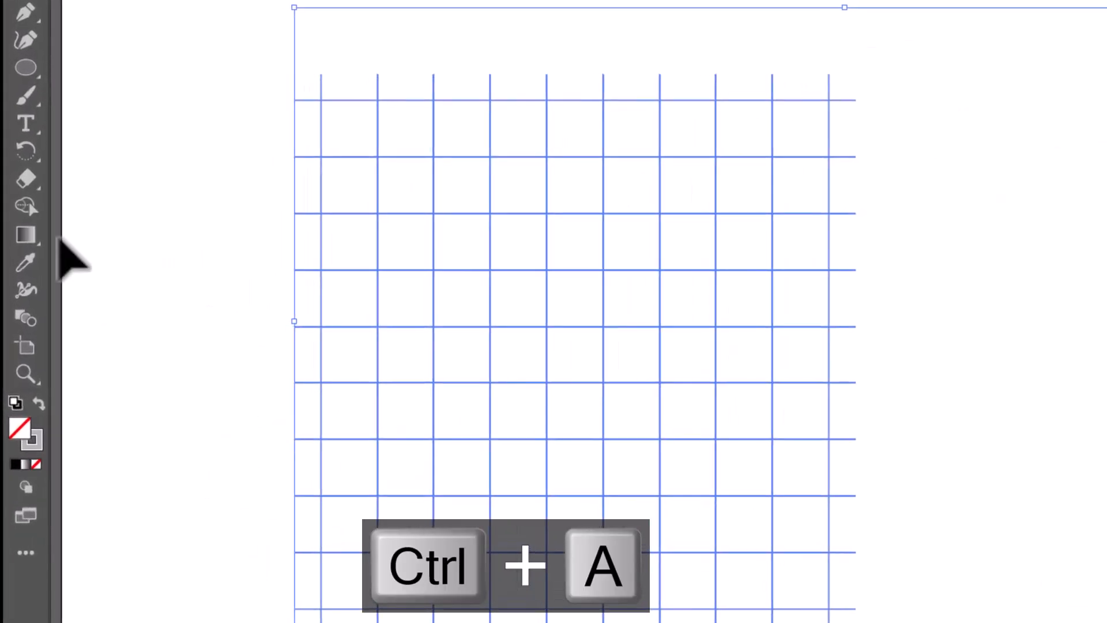
{"action": "left_click", "coordinate": [26, 208]}
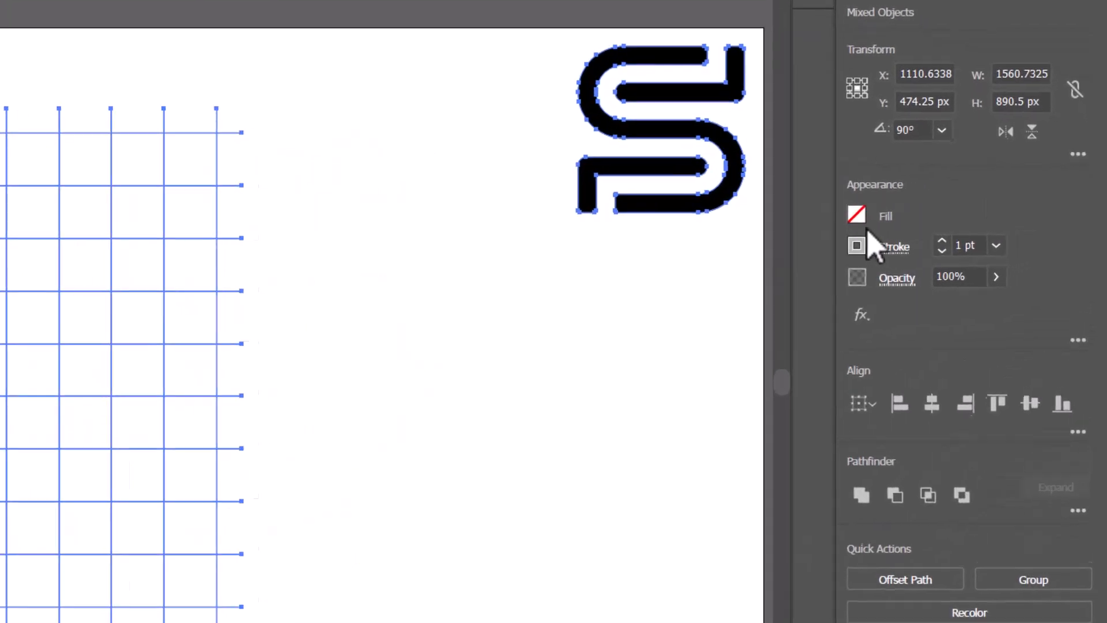
{"action": "left_click", "coordinate": [949, 217]}
{"action": "left_click", "coordinate": [662, 296]}
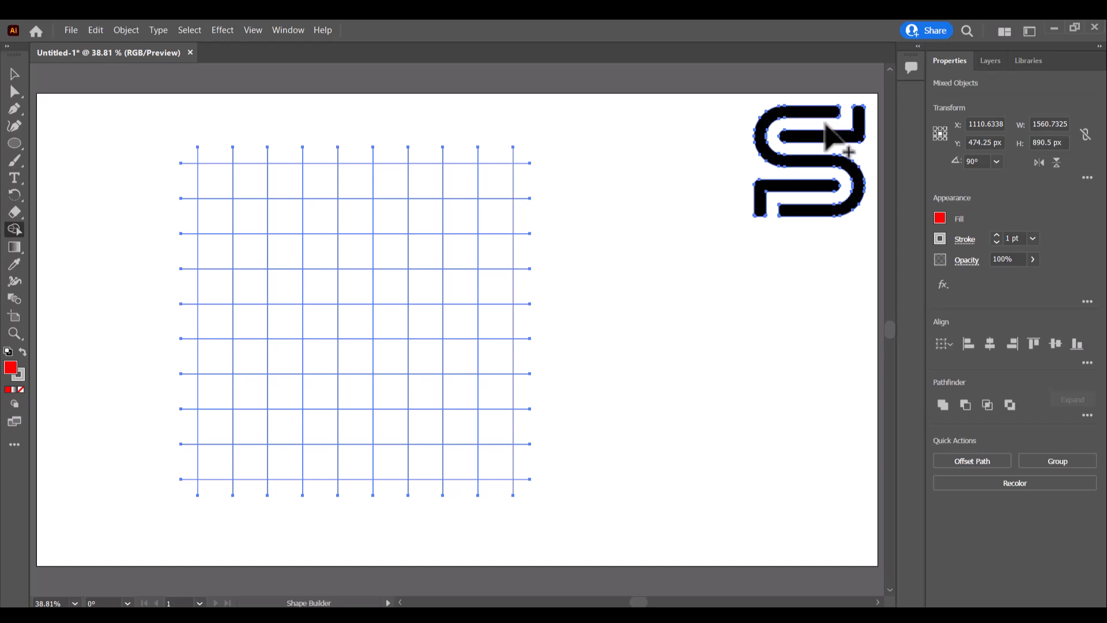
Step: Merge grid cells into two L shapes five cells wide and three tall, at upper right and lower left, plus a four-cell bar between them
{"action": "mouse_move", "coordinate": [500, 230]}
{"action": "left_mouse_down"}
{"action": "mouse_move", "coordinate": [501, 254]}
{"action": "mouse_move", "coordinate": [364, 246]}
{"action": "mouse_move", "coordinate": [327, 263]}
{"action": "left_mouse_up"}
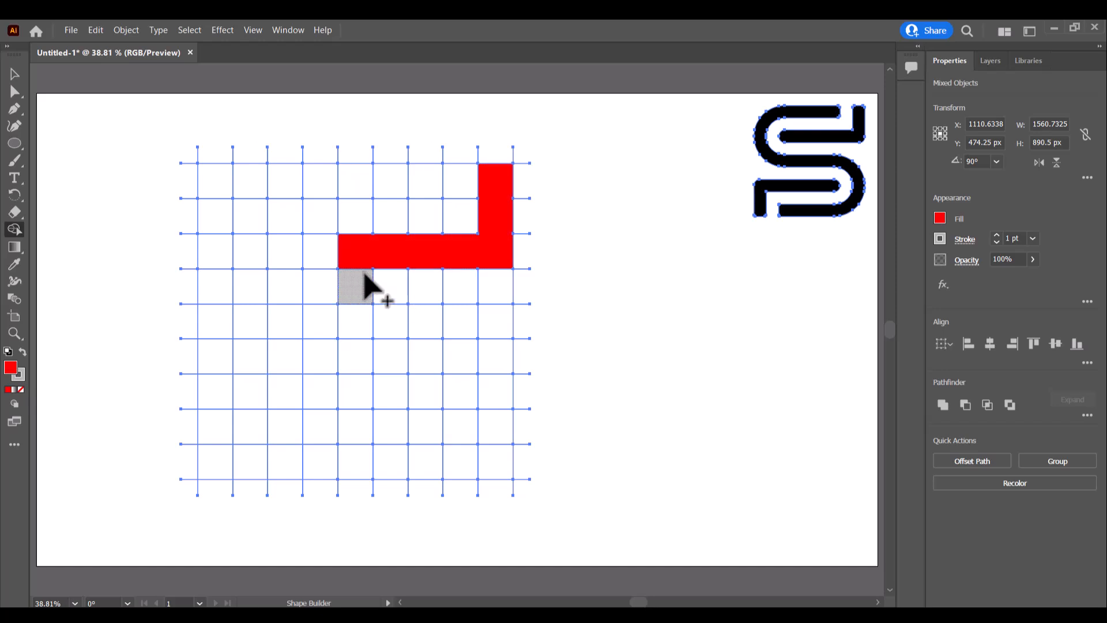
{"action": "mouse_move", "coordinate": [206, 472]}
{"action": "left_mouse_down"}
{"action": "mouse_move", "coordinate": [213, 390]}
{"action": "mouse_move", "coordinate": [345, 395]}
{"action": "mouse_move", "coordinate": [313, 415]}
{"action": "left_mouse_up"}
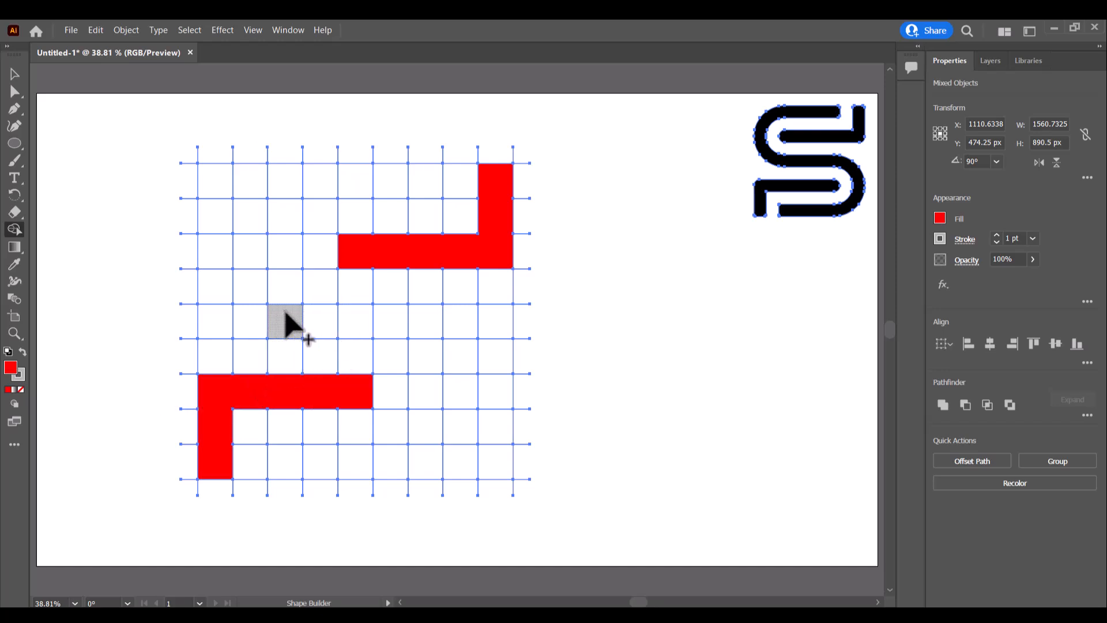
{"action": "left_click_drag", "start_coordinate": [339, 320], "coordinate": [407, 321]}
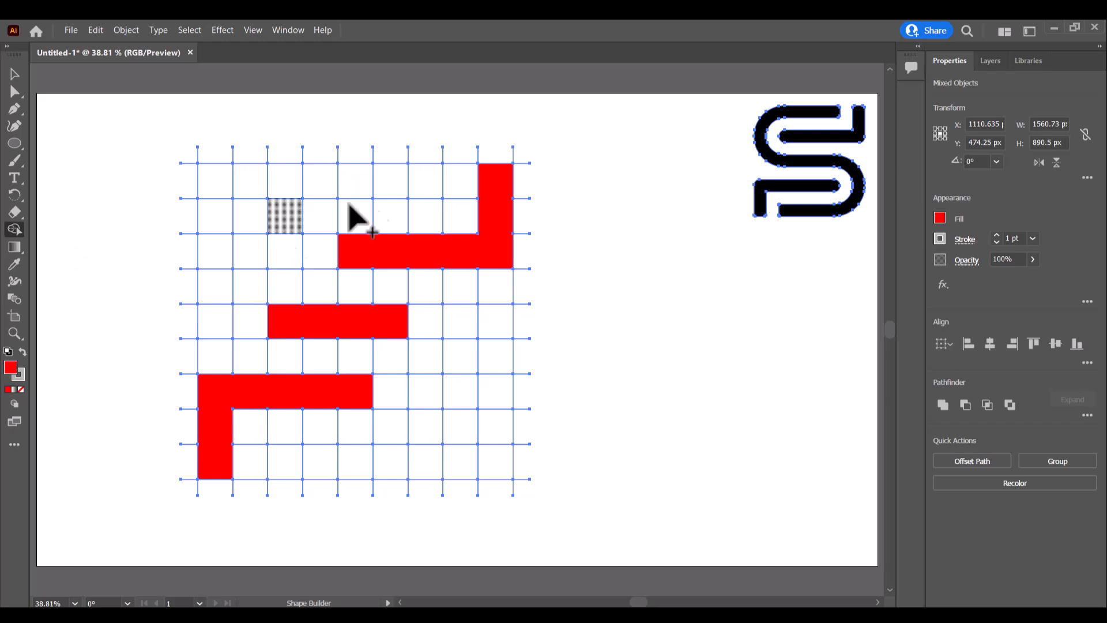
Step: Merge four grid cells into a bar in the top row and four cells into a matching bar in the bottom row
{"action": "mouse_move", "coordinate": [428, 178]}
{"action": "left_mouse_down"}
{"action": "mouse_move", "coordinate": [267, 185]}
{"action": "mouse_move", "coordinate": [308, 185]}
{"action": "mouse_move", "coordinate": [334, 211]}
{"action": "left_mouse_up"}
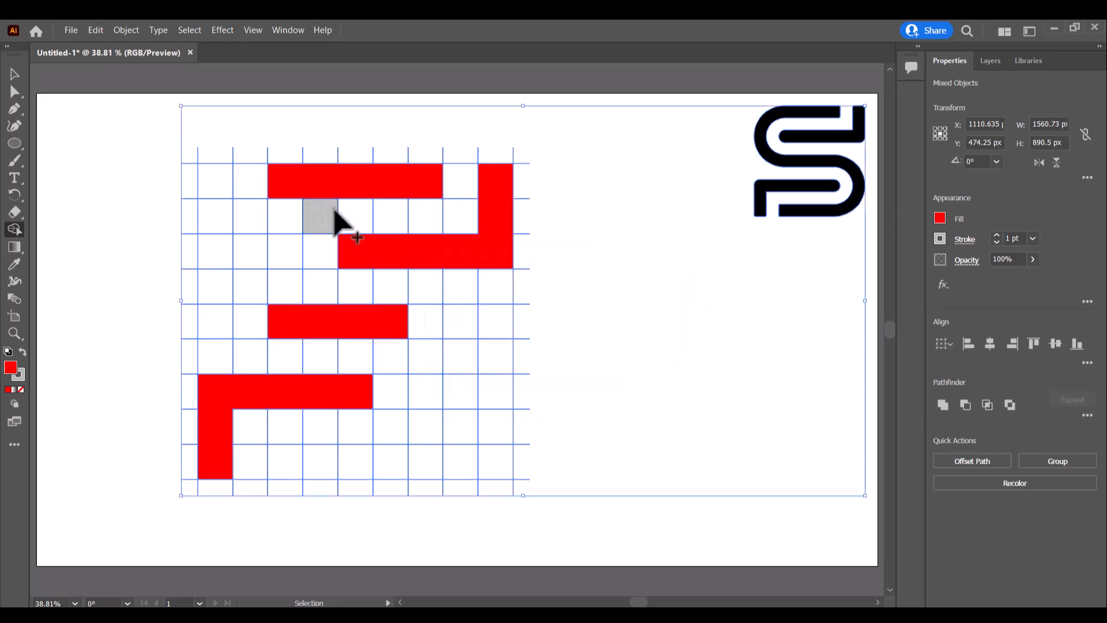
{"action": "key", "text": "ctrl+z"}
{"action": "left_click_drag", "start_coordinate": [403, 175], "coordinate": [333, 172]}
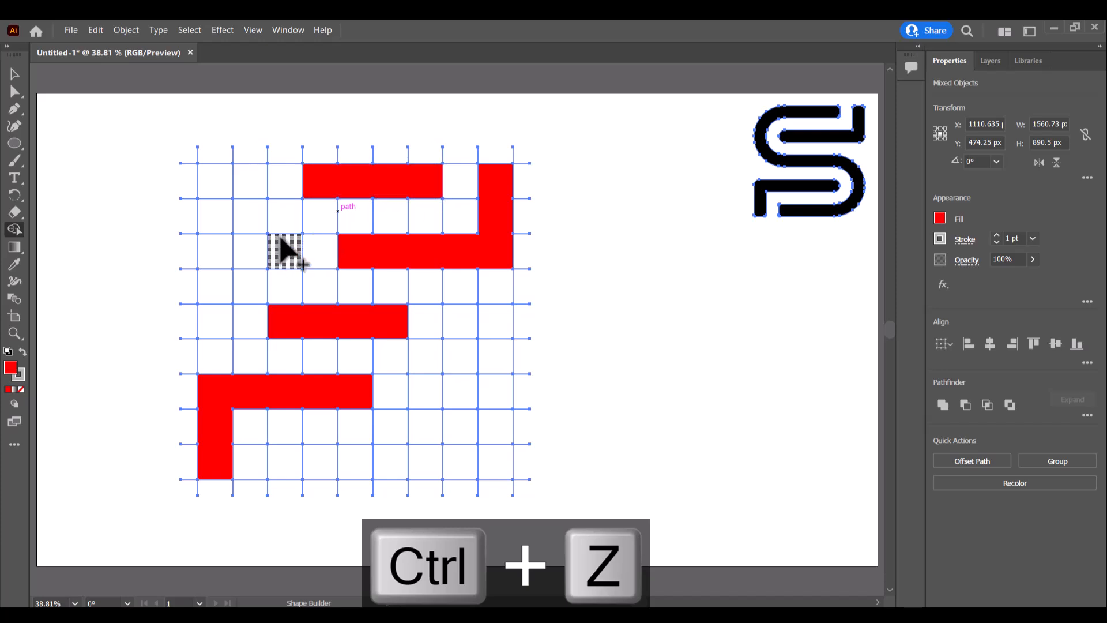
{"action": "left_click_drag", "start_coordinate": [290, 455], "coordinate": [396, 462]}
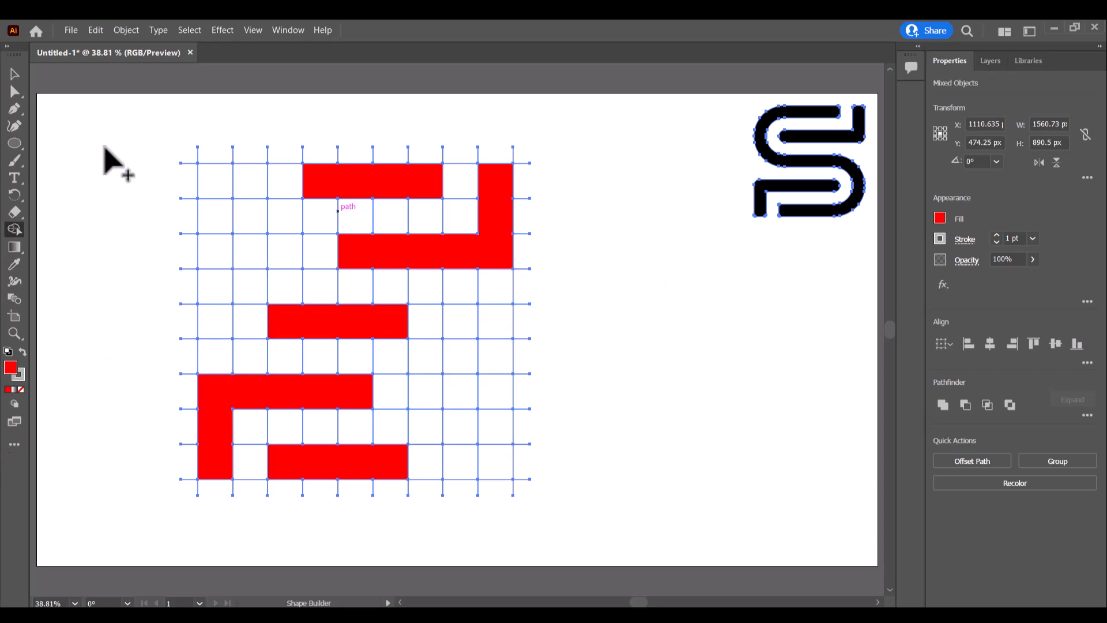
Step: Deselect everything and draw a circle with the Ellipse tool in the empty area beside the grid
{"action": "left_click", "coordinate": [16, 81]}
{"action": "left_click", "coordinate": [705, 302]}
{"action": "right_click", "coordinate": [24, 147]}
{"action": "left_click", "coordinate": [79, 160]}
{"action": "left_click_drag", "start_coordinate": [724, 338], "coordinate": [786, 458]}
Step: Place a copy of the circle over the grid's upper-left part, with its edge touching the leftmost vertical grid line
{"action": "left_click", "coordinate": [78, 139]}
{"action": "left_click_drag", "start_coordinate": [802, 254], "coordinate": [396, 161]}
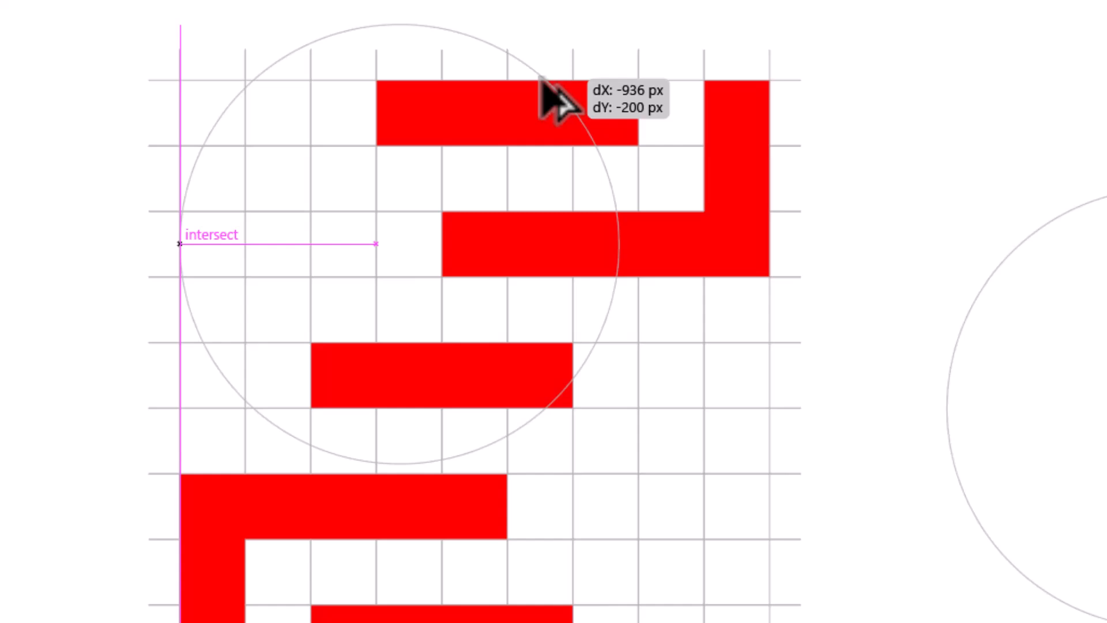
{"action": "left_click_drag", "start_coordinate": [542, 78], "coordinate": [542, 78]}
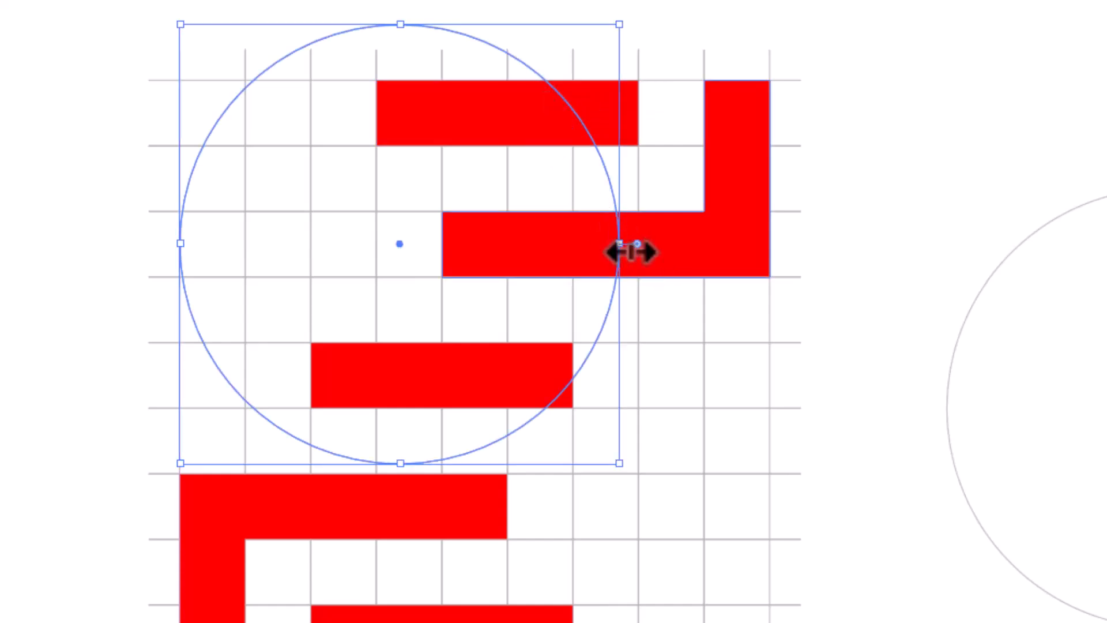
{"action": "left_click", "coordinate": [616, 238]}
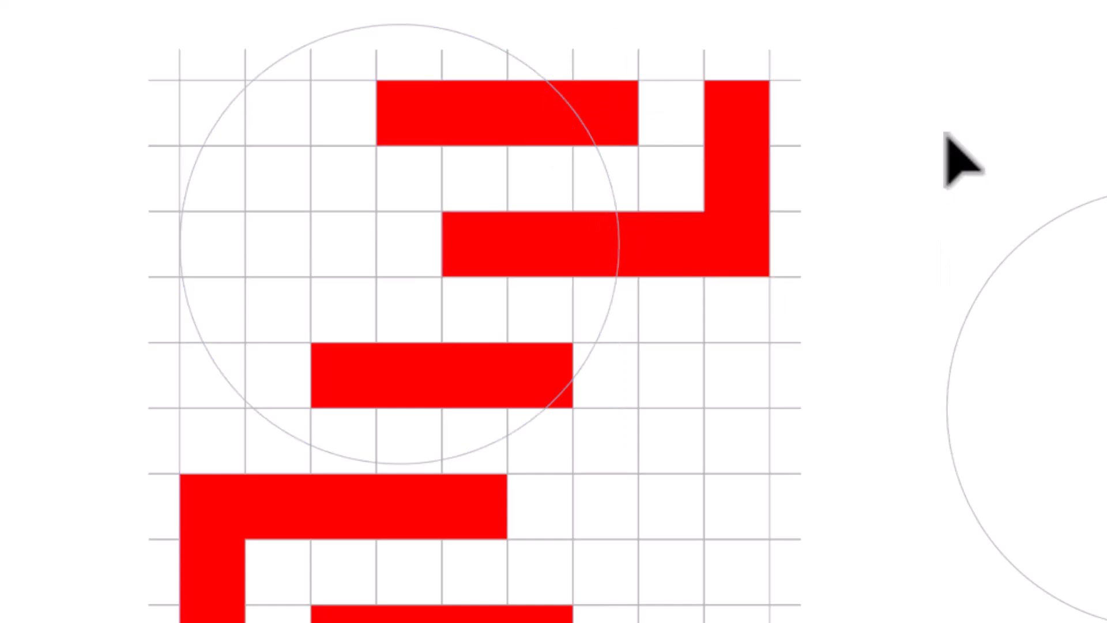
Step: Resize the circle on the grid to 400 × 400 px so it spans the top five rows
{"action": "left_click", "coordinate": [601, 164]}
{"action": "left_click_drag", "start_coordinate": [618, 243], "coordinate": [507, 243]}
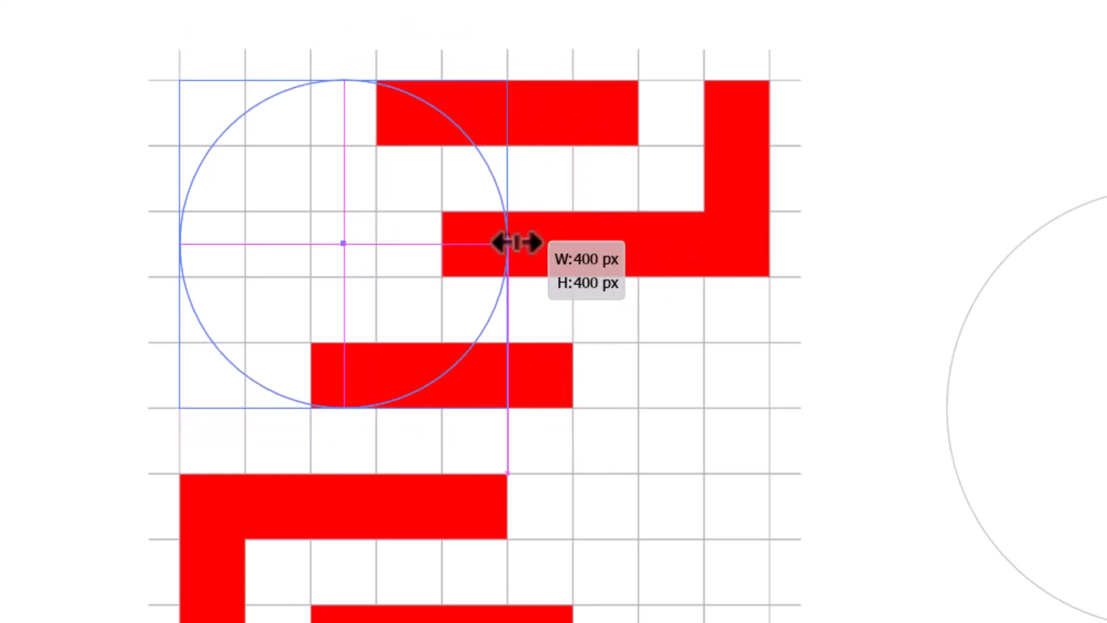
{"action": "left_click_drag", "start_coordinate": [507, 243], "coordinate": [512, 240]}
{"action": "left_click", "coordinate": [857, 154]}
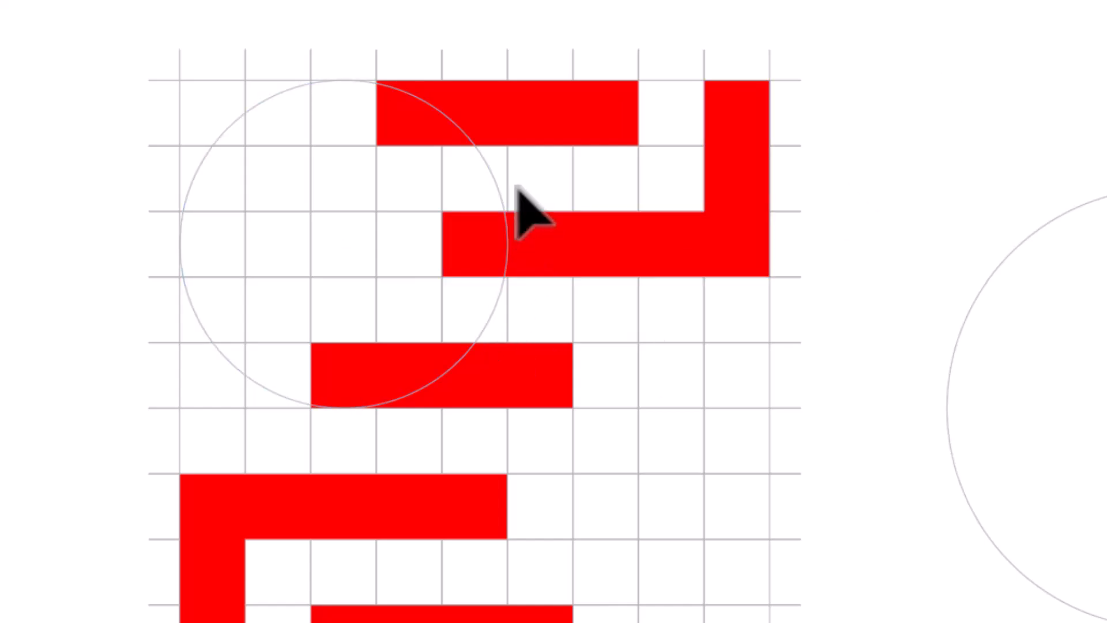
Step: Duplicate the 400 px circle, position the copy inside it one cell from its left edge, and shrink it to slightly over three cells
{"action": "left_click", "coordinate": [494, 173]}
{"action": "key", "text": "ctrl+c"}
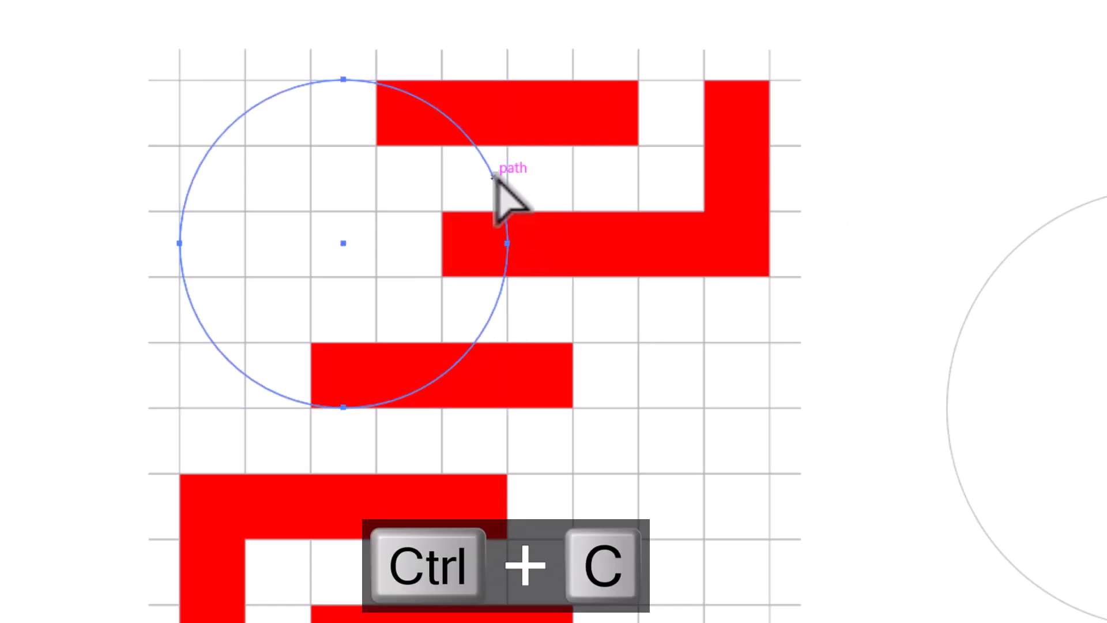
{"action": "key", "text": "ctrl+v"}
{"action": "left_click_drag", "start_coordinate": [813, 313], "coordinate": [565, 180]}
{"action": "left_click_drag", "start_coordinate": [576, 251], "coordinate": [460, 257]}
{"action": "left_click", "coordinate": [968, 124]}
Step: Resize the inner circle to three grid cells in diameter, touching the horizontal lines one cell inside the outer circle
{"action": "scroll", "coordinate": [314, 255], "scroll_direction": "up", "scroll_amount": 3}
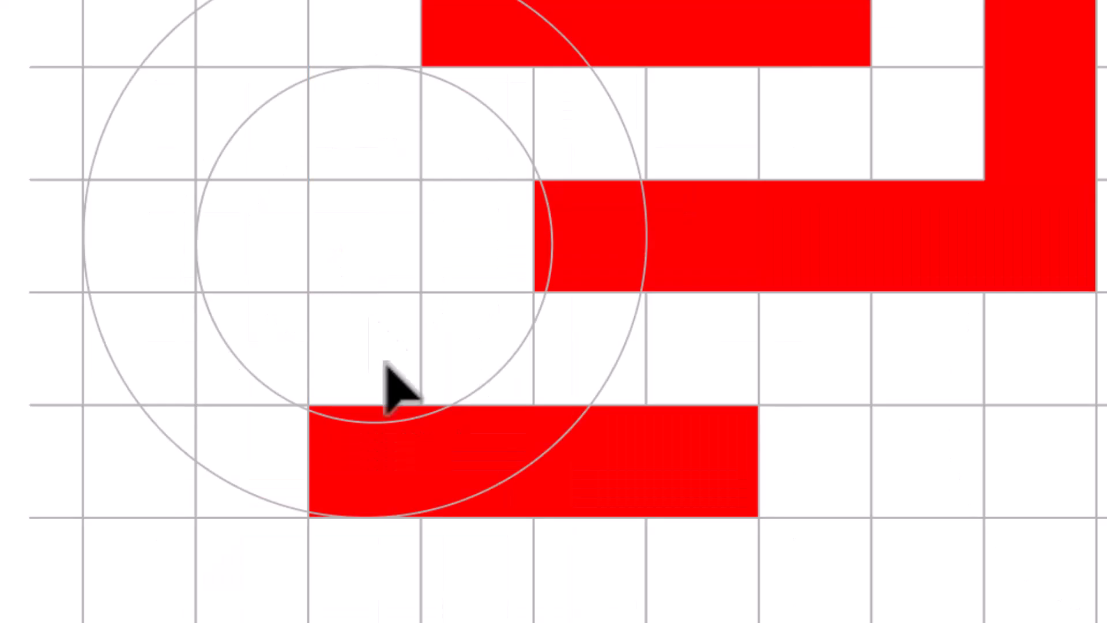
{"action": "left_click", "coordinate": [502, 130]}
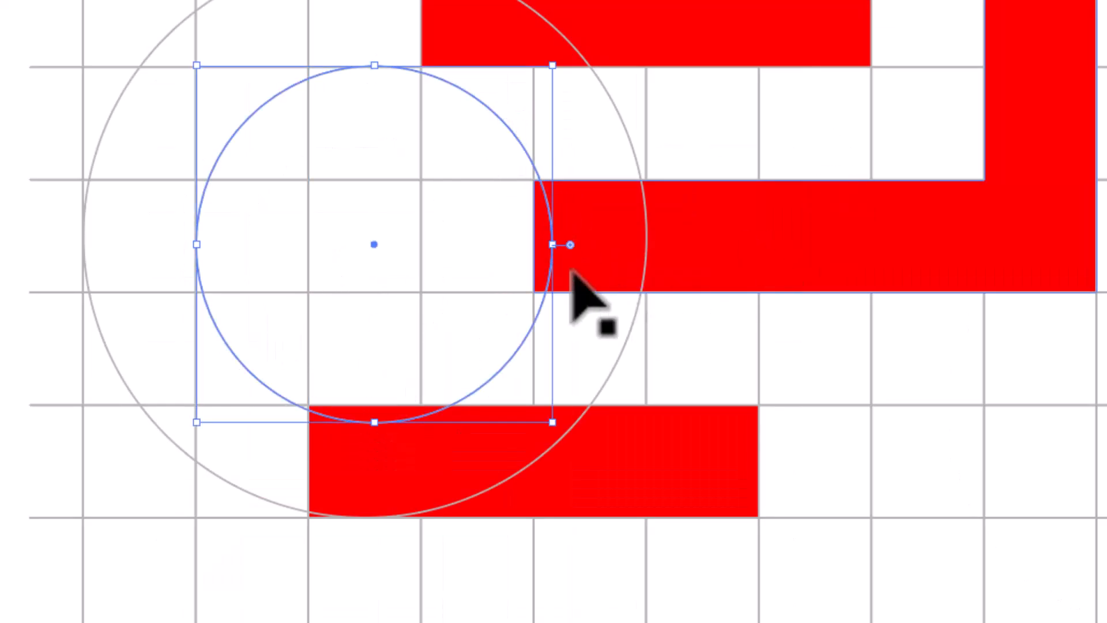
{"action": "left_click_drag", "start_coordinate": [552, 245], "coordinate": [519, 247]}
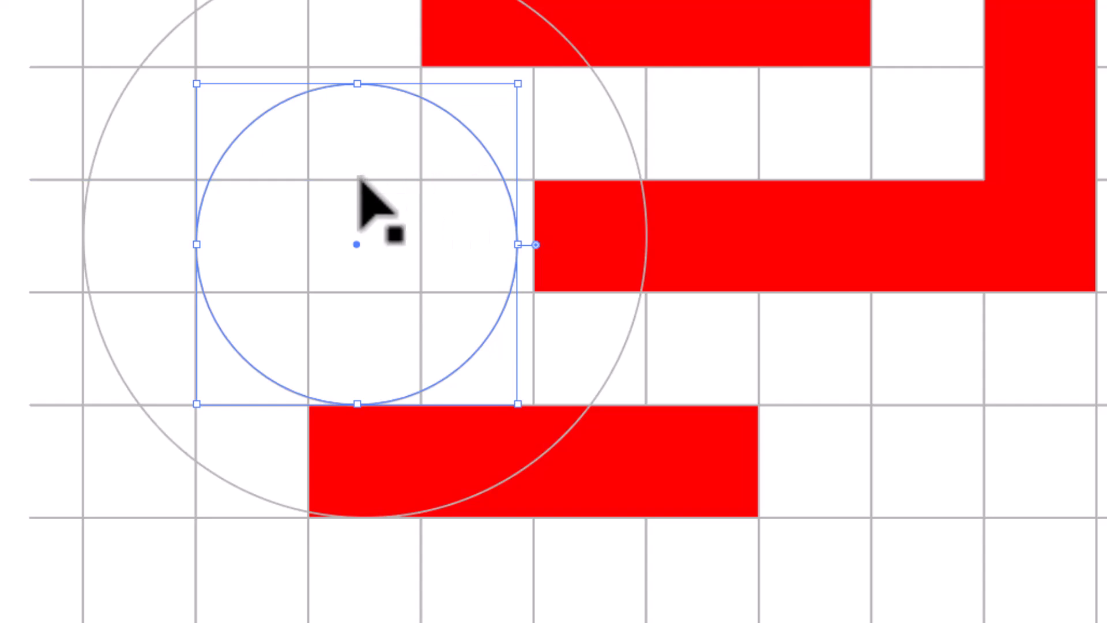
{"action": "left_click", "coordinate": [108, 122]}
{"action": "left_click", "coordinate": [107, 123]}
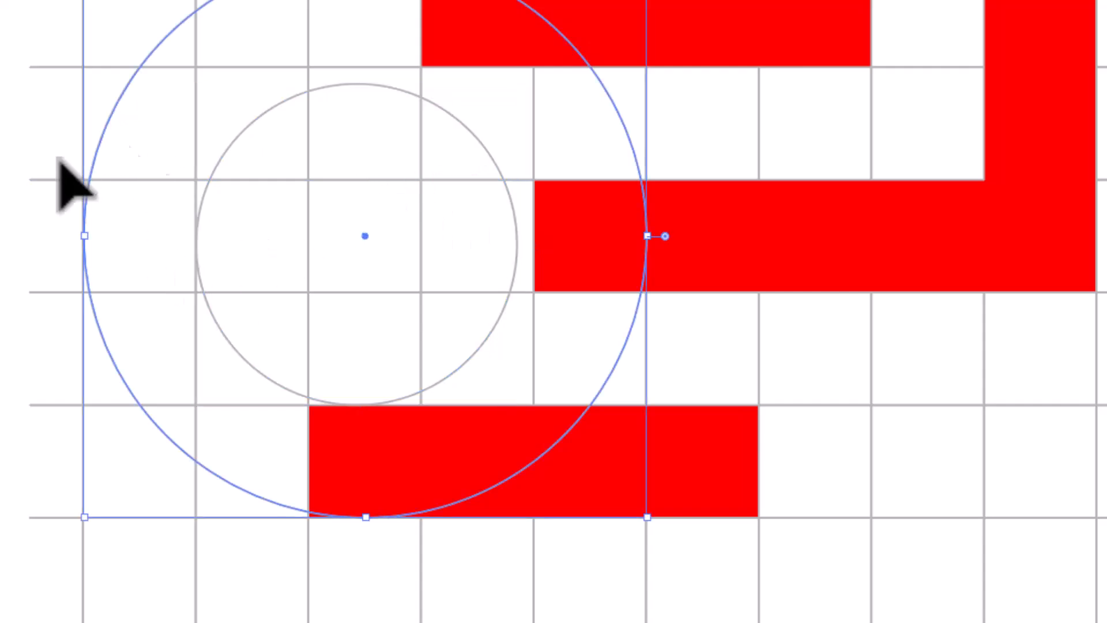
{"action": "left_click", "coordinate": [7, 190]}
{"action": "left_click", "coordinate": [372, 85]}
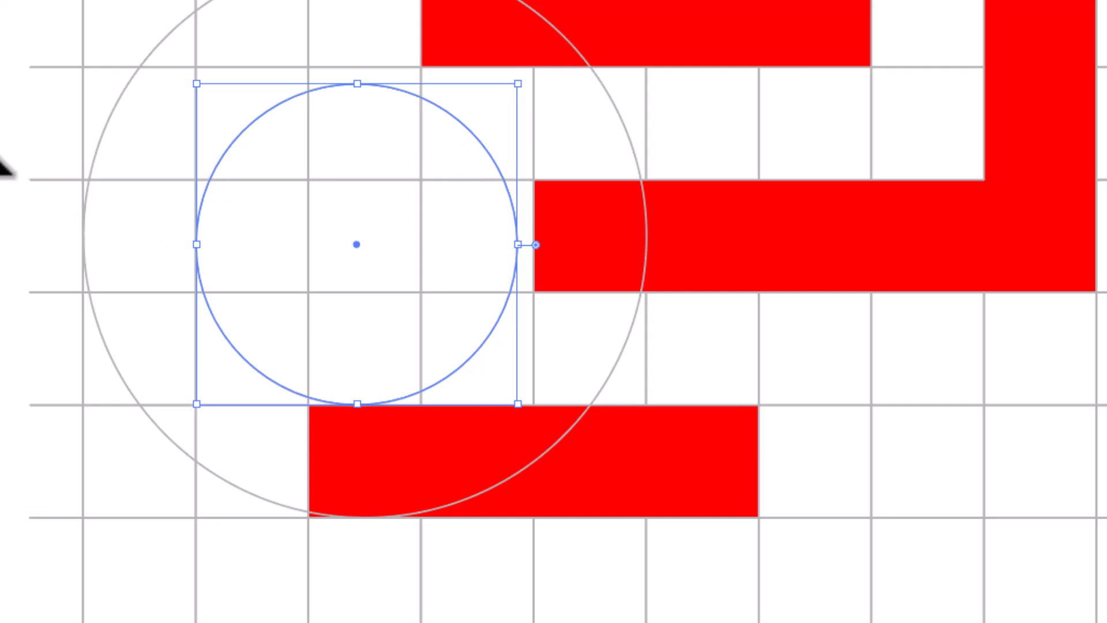
{"action": "left_click", "coordinate": [2, 137]}
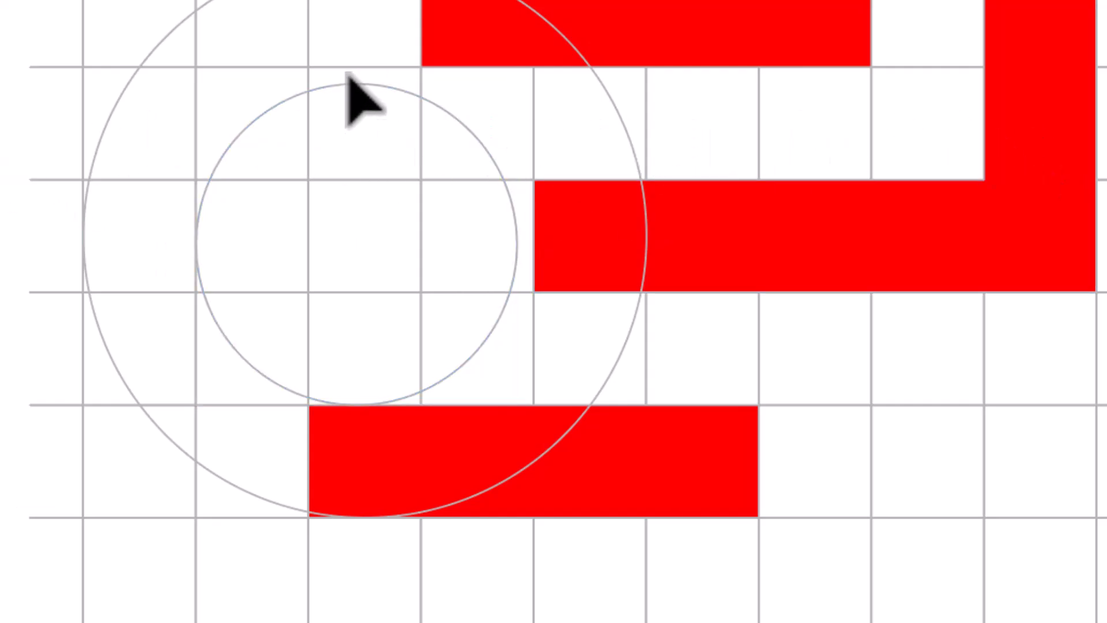
{"action": "left_click_drag", "start_coordinate": [361, 83], "coordinate": [362, 67]}
{"action": "left_click_drag", "start_coordinate": [361, 388], "coordinate": [359, 404]}
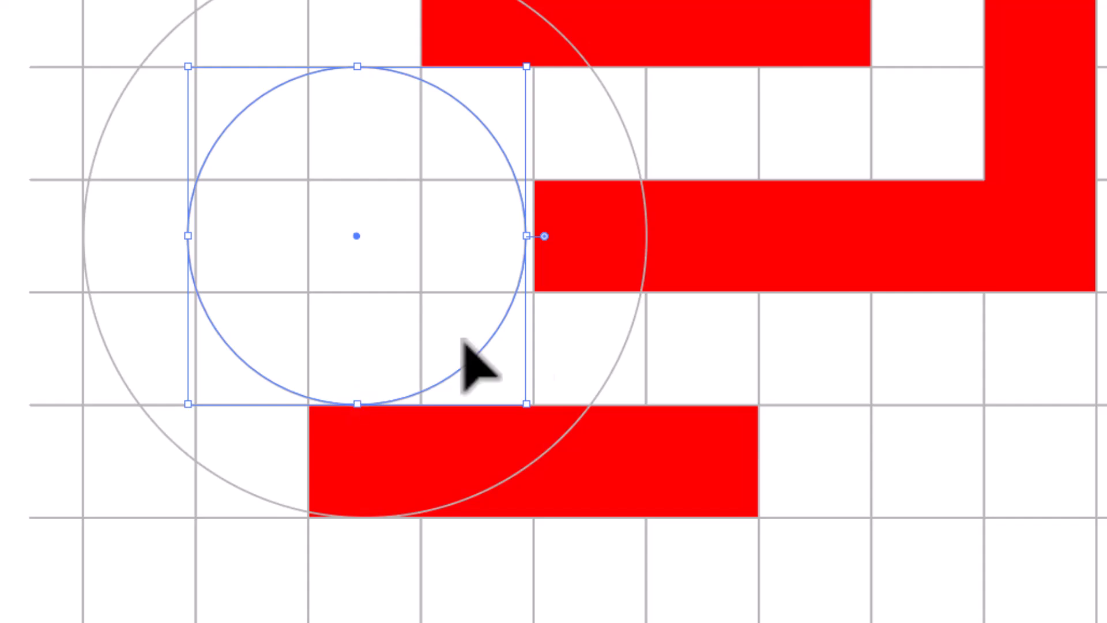
Step: Nudge the inner circle horizontally until it is centred in the outer circle, and deselect it
{"action": "key", "text": "shift+Right"}
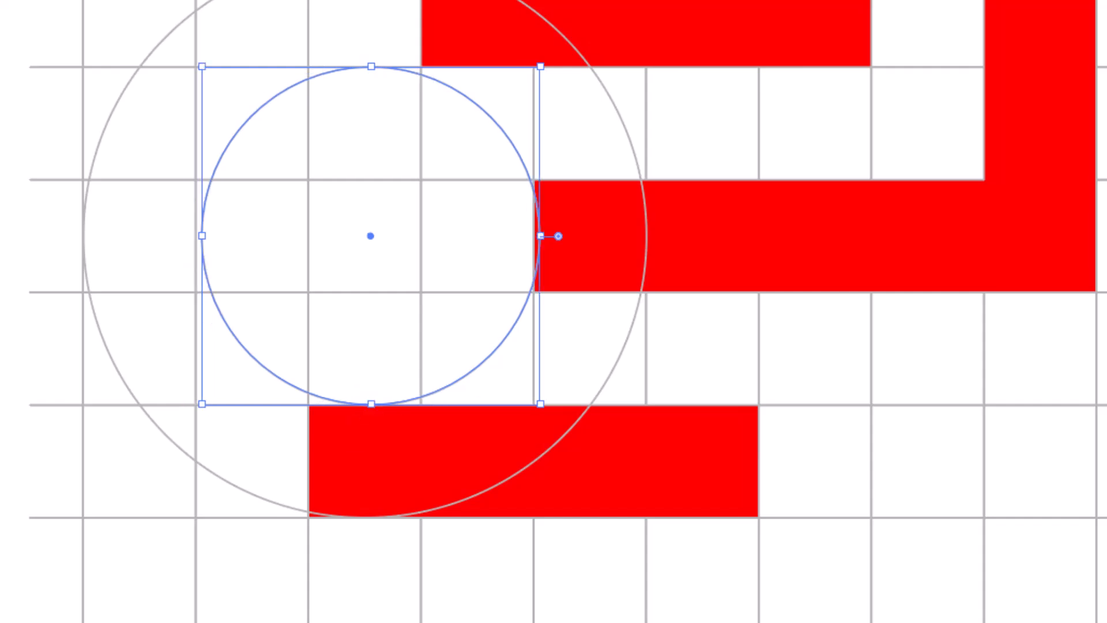
{"action": "key", "text": "Left"}
{"action": "key", "text": "Left"}
{"action": "key", "text": "Left"}
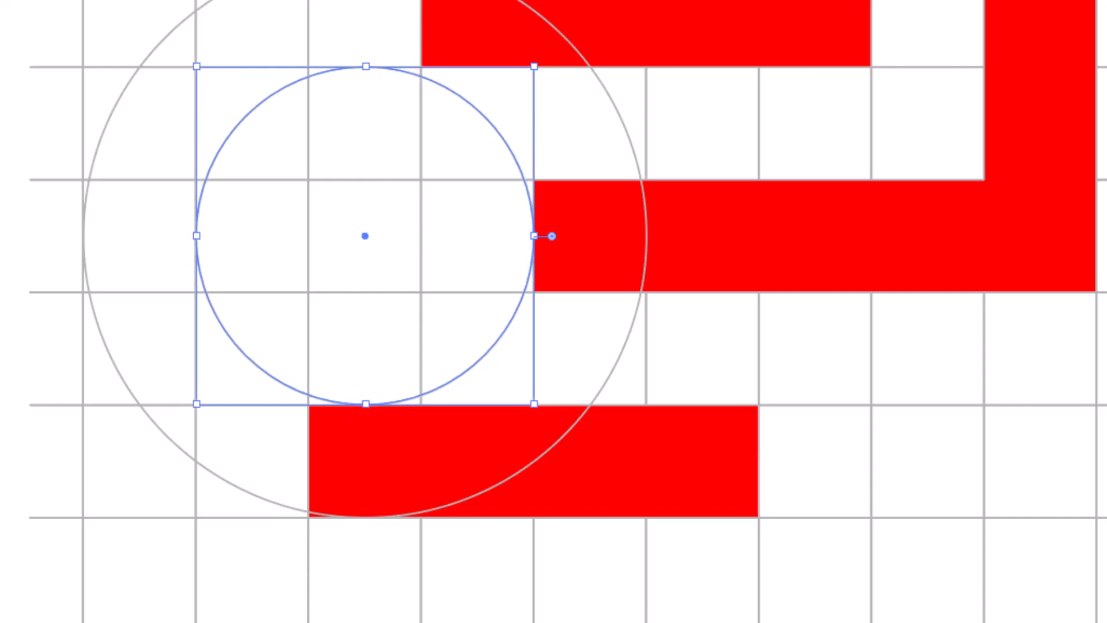
{"action": "key", "text": "ctrl+shift+a"}
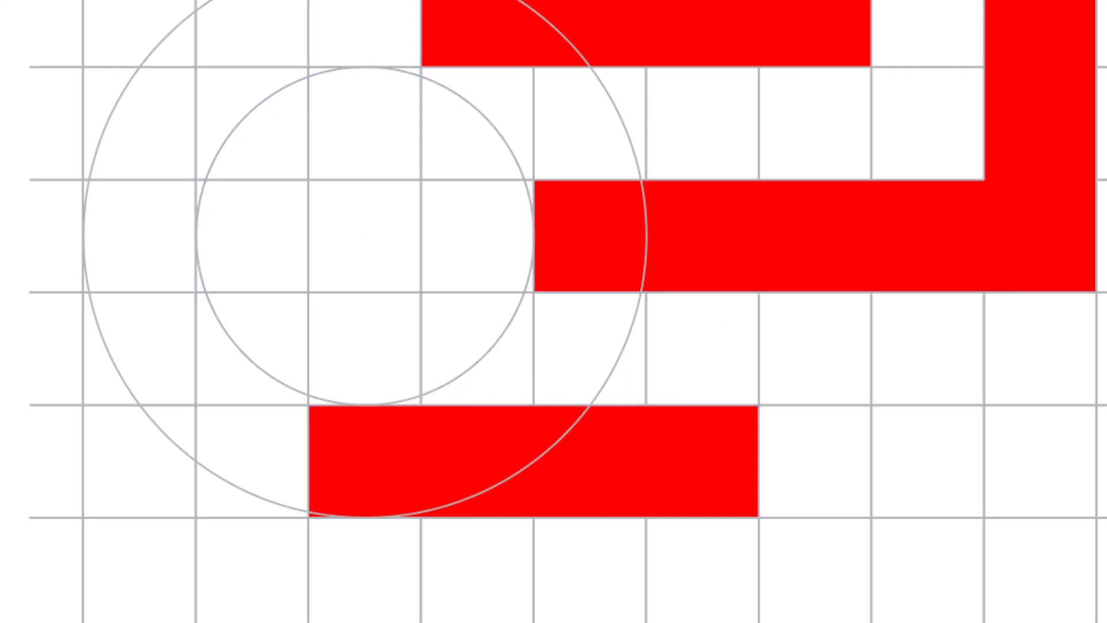
{"action": "key", "text": "ctrl+a"}
{"action": "key", "text": "ctrl+a"}
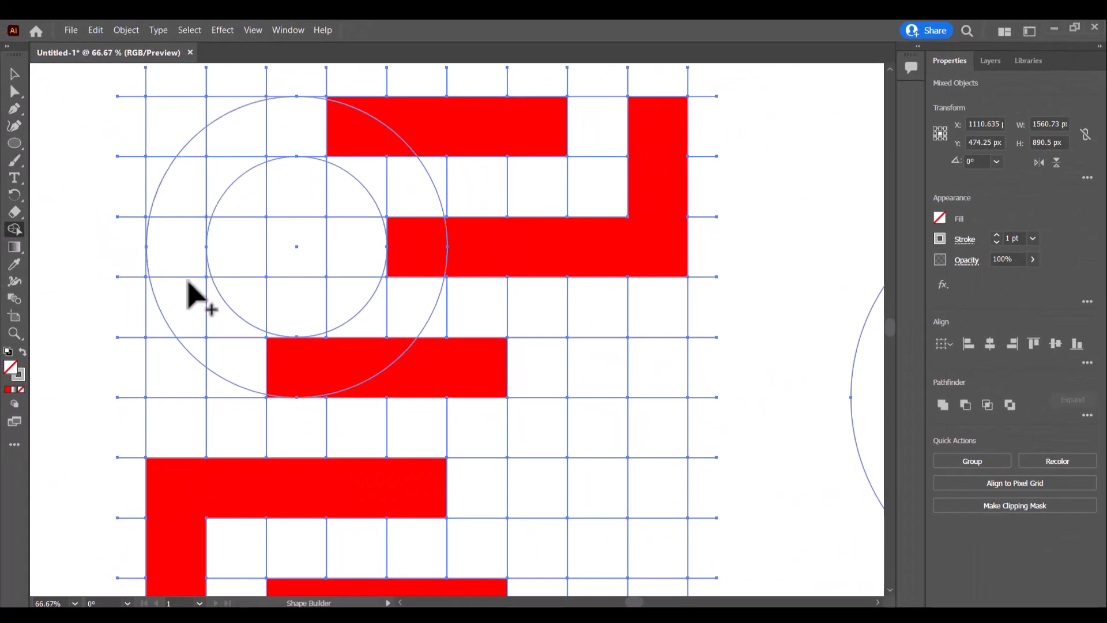
{"action": "scroll", "coordinate": [266, 371], "scroll_direction": "down", "scroll_amount": 3}
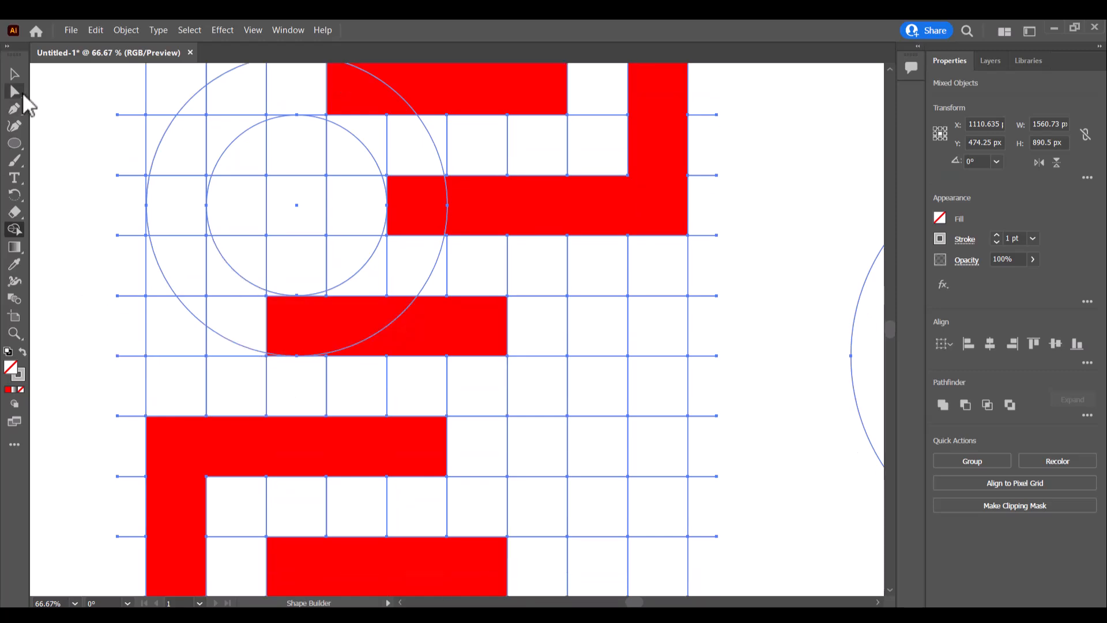
{"action": "left_click", "coordinate": [15, 74]}
{"action": "left_click", "coordinate": [71, 163]}
Step: Select the two concentric circles and paste a duplicate of the pair
{"action": "left_click", "coordinate": [229, 263]}
{"action": "left_click", "coordinate": [163, 275], "text": "shift"}
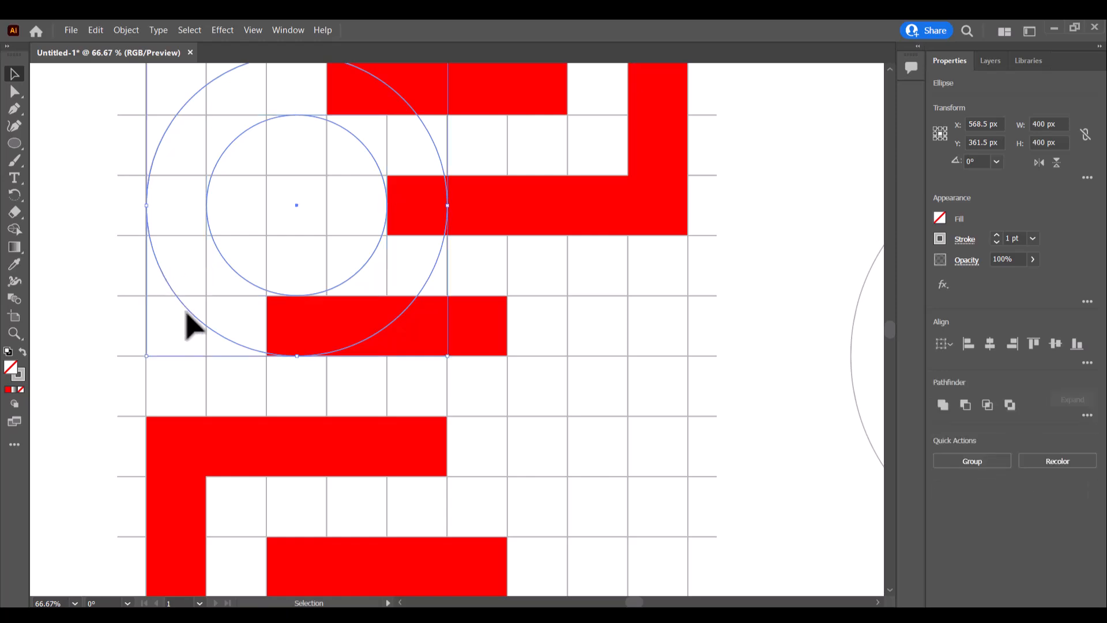
{"action": "key", "text": "ctrl+c"}
{"action": "key", "text": "ctrl+v"}
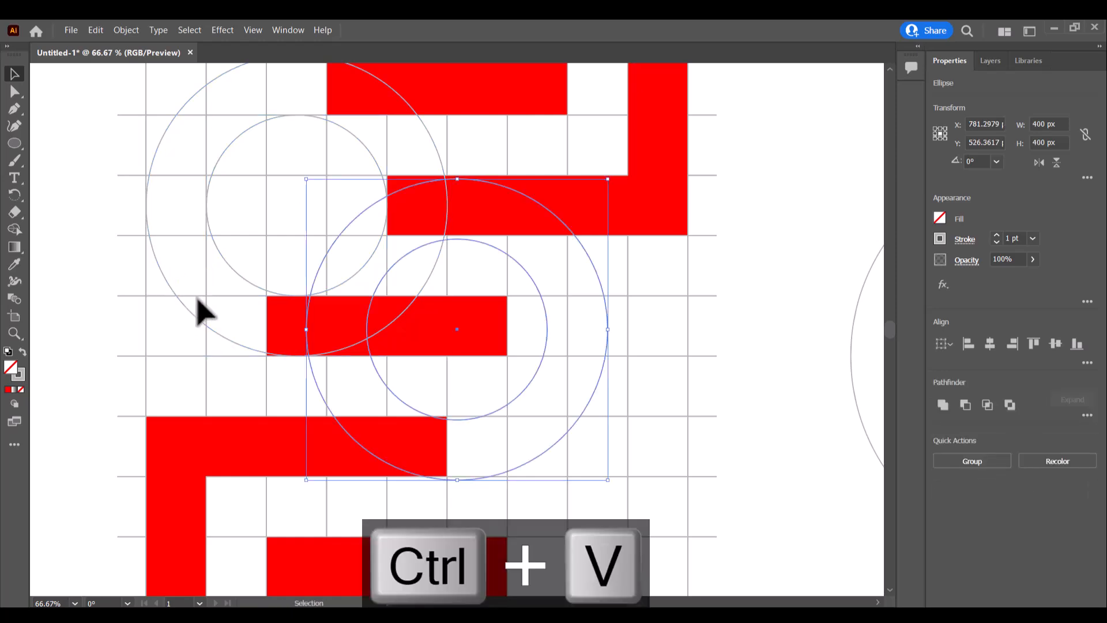
Step: Delete the leftover large circle beside the grid
{"action": "scroll", "coordinate": [195, 309], "scroll_direction": "down", "scroll_amount": 2}
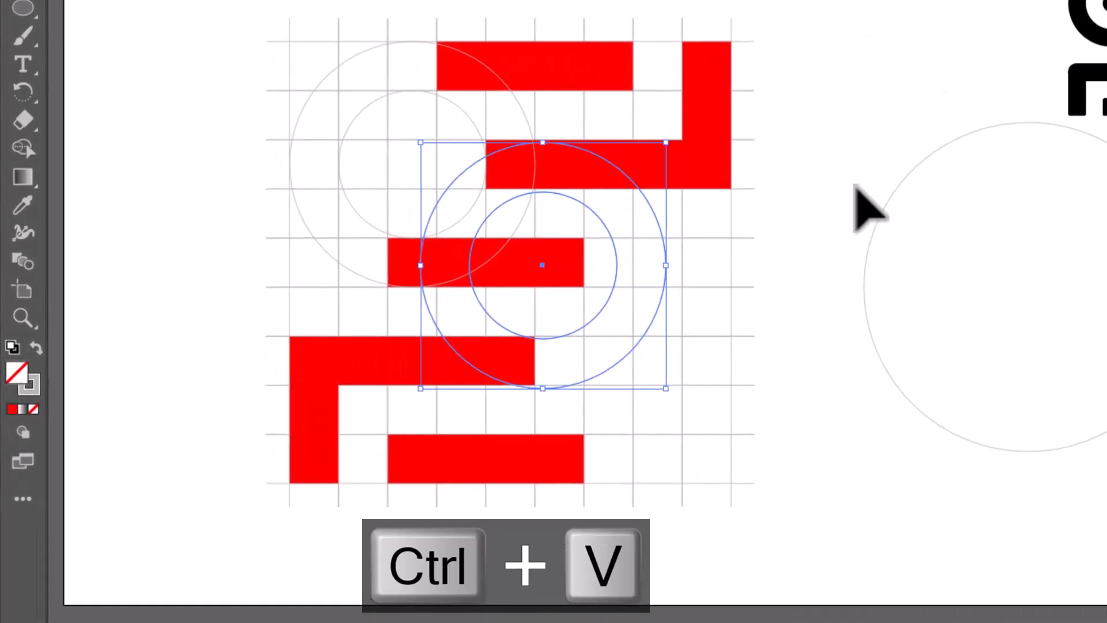
{"action": "left_click_drag", "start_coordinate": [710, 214], "coordinate": [778, 310]}
{"action": "key", "text": "Delete"}
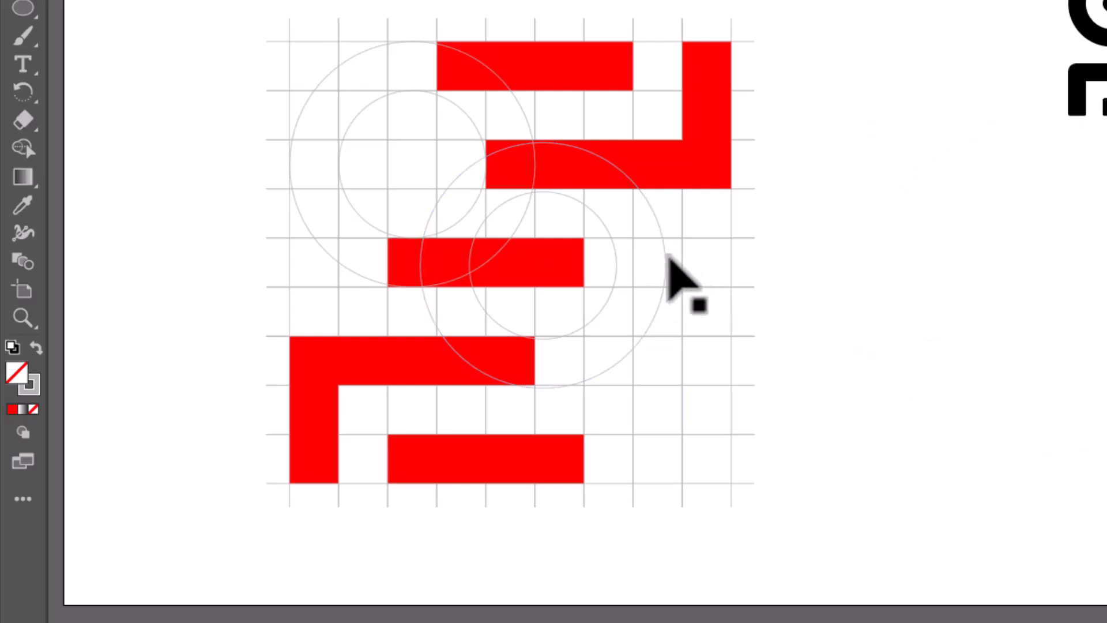
Step: Move the duplicated circle pair to the grid's lower-right corner, aligning the outer circle with the rightmost and bottom grid lines
{"action": "left_click", "coordinate": [662, 255]}
{"action": "left_click_drag", "start_coordinate": [650, 321], "coordinate": [713, 421]}
{"action": "scroll", "coordinate": [617, 420], "scroll_direction": "up", "scroll_amount": 2}
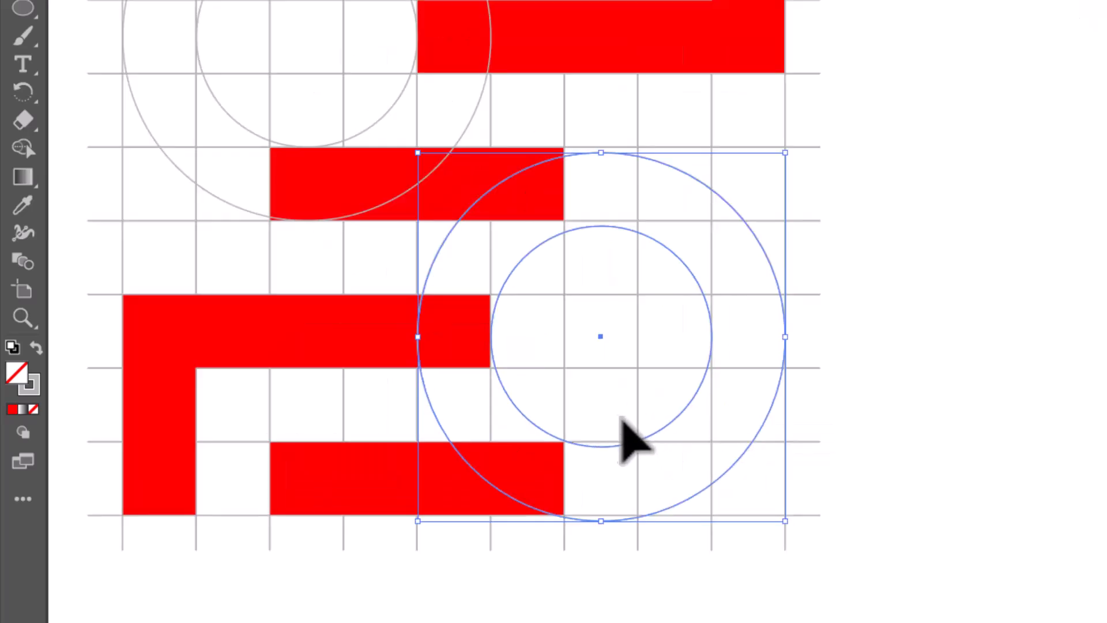
{"action": "key", "text": "Up"}
{"action": "key", "text": "Up"}
{"action": "key", "text": "Up"}
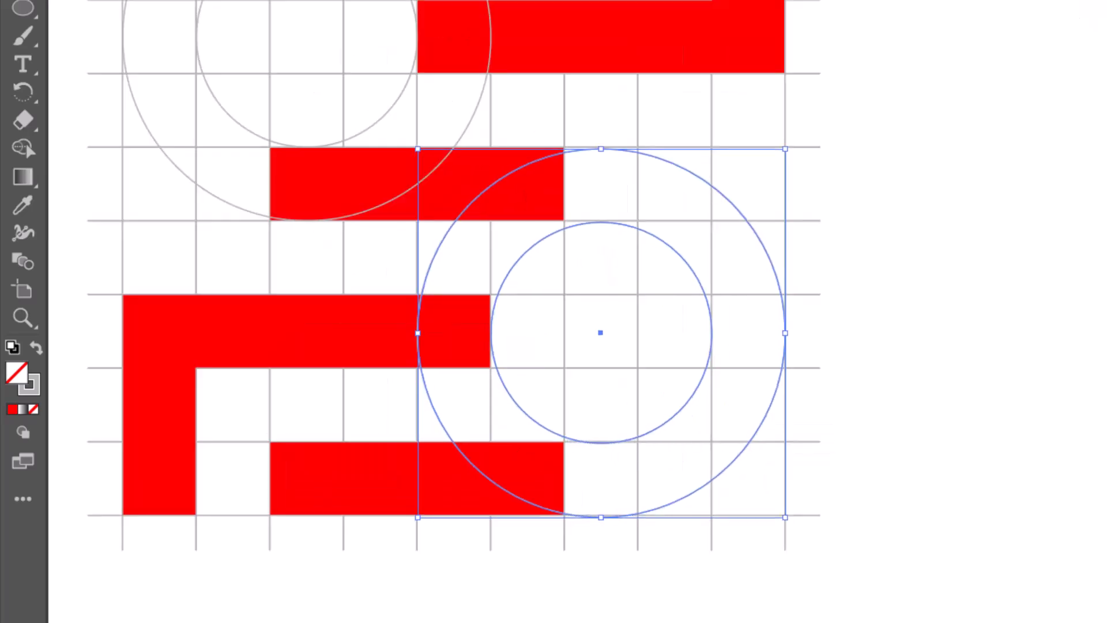
{"action": "key", "text": "Up"}
{"action": "key", "text": "Down"}
{"action": "key", "text": "Up"}
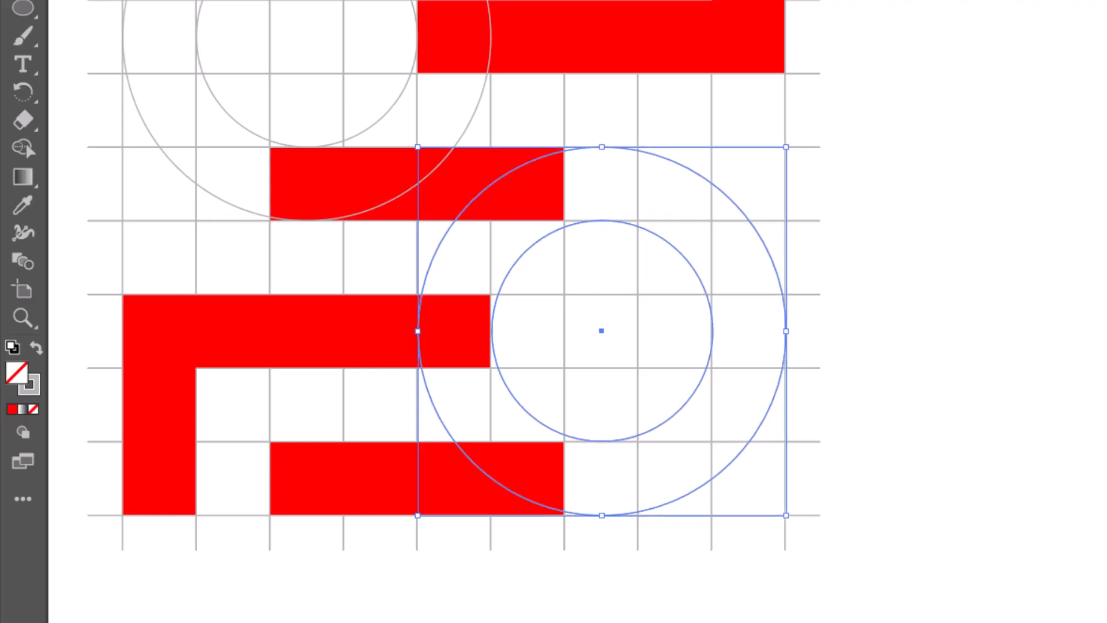
{"action": "key", "text": "Left"}
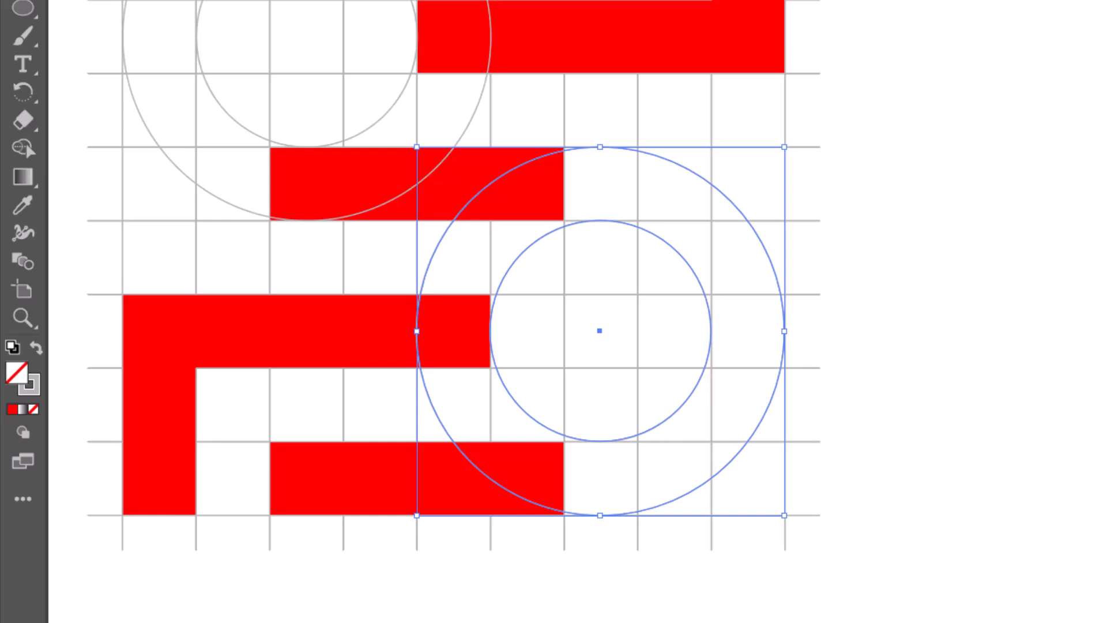
{"action": "left_click", "coordinate": [984, 359]}
Step: Select all the artwork, activate the Shape Builder tool, and set the fill to red
{"action": "key", "text": "ctrl+a"}
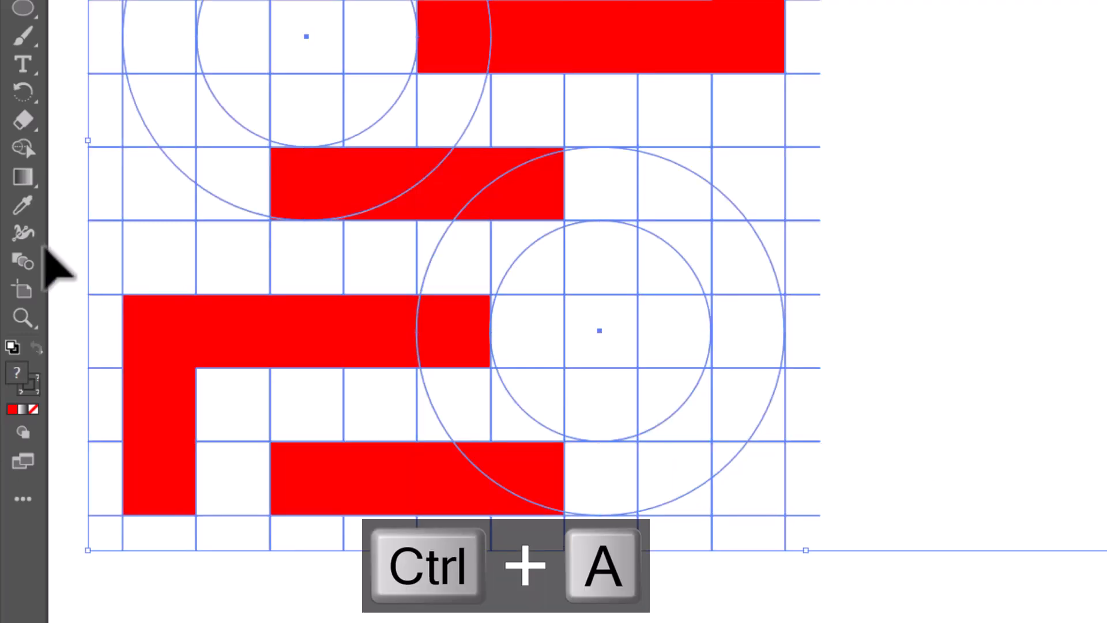
{"action": "left_click", "coordinate": [41, 155]}
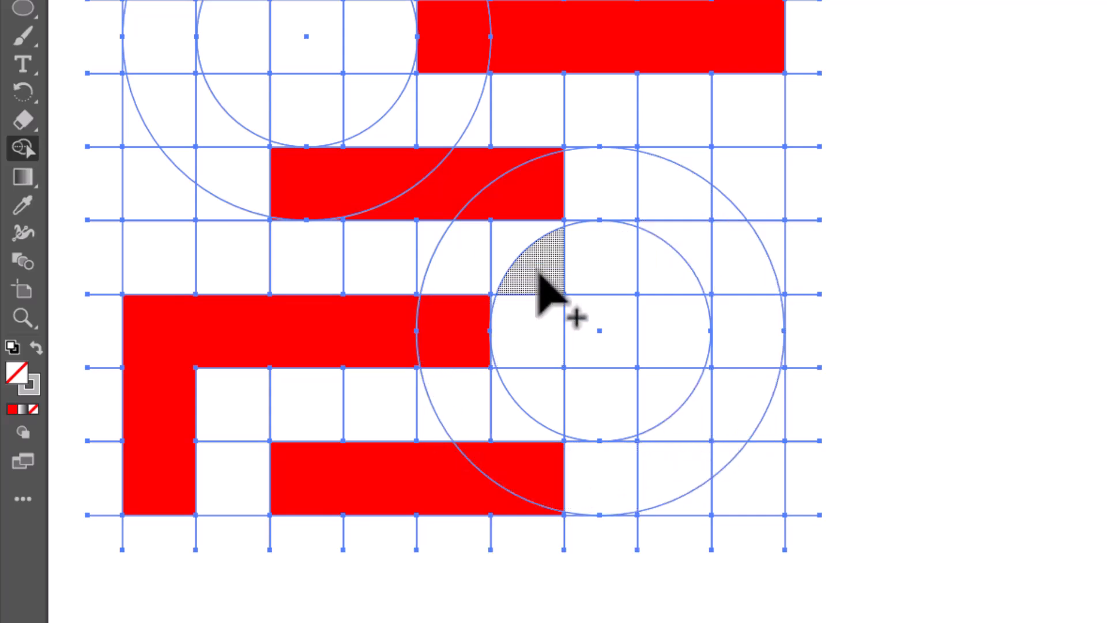
{"action": "scroll", "coordinate": [750, 360], "scroll_direction": "down", "scroll_amount": 2}
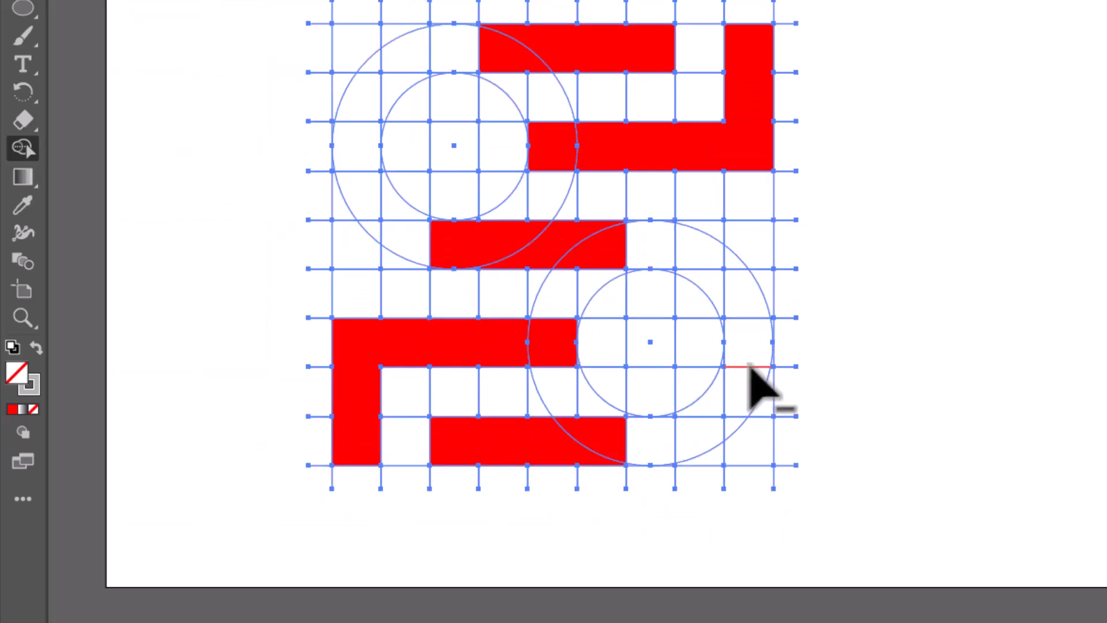
{"action": "scroll", "coordinate": [749, 369], "scroll_direction": "up", "scroll_amount": 1}
{"action": "scroll", "coordinate": [748, 369], "scroll_direction": "up", "scroll_amount": 1}
{"action": "scroll", "coordinate": [709, 366], "scroll_direction": "down", "scroll_amount": 1}
{"action": "scroll", "coordinate": [728, 371], "scroll_direction": "up", "scroll_amount": 1}
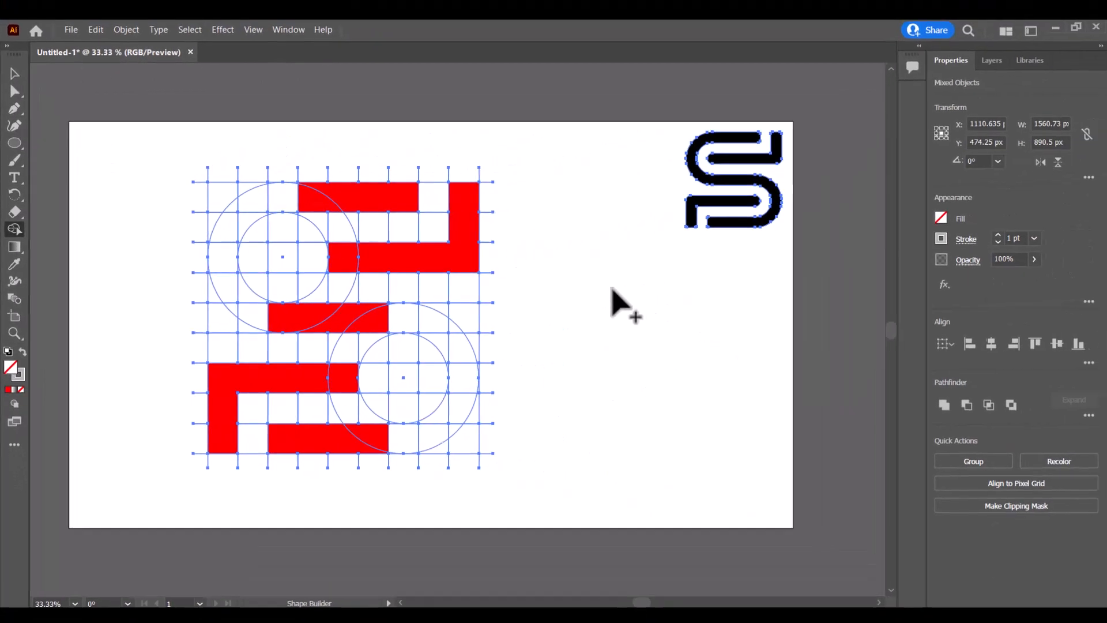
{"action": "key", "text": "ctrl+a"}
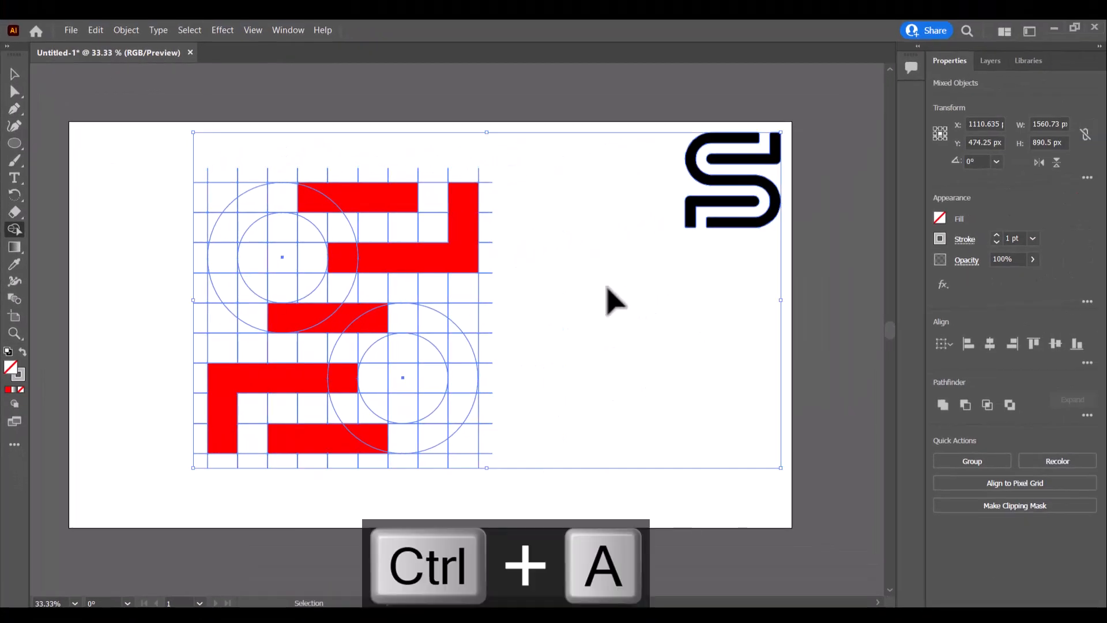
{"action": "left_click", "coordinate": [940, 218]}
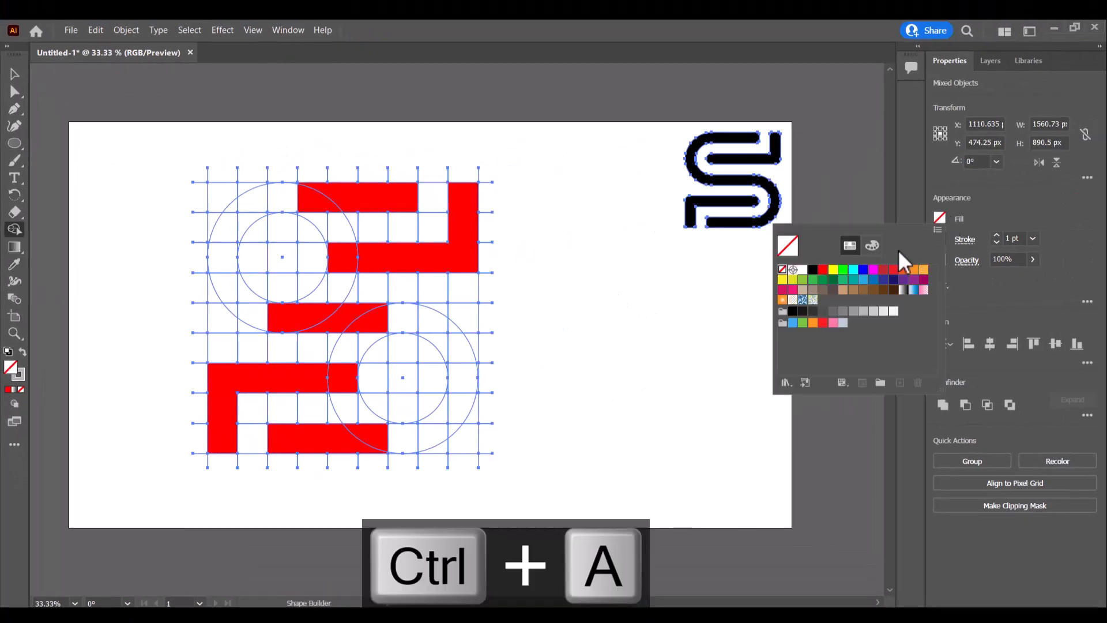
{"action": "left_click", "coordinate": [824, 270]}
{"action": "left_click", "coordinate": [939, 216]}
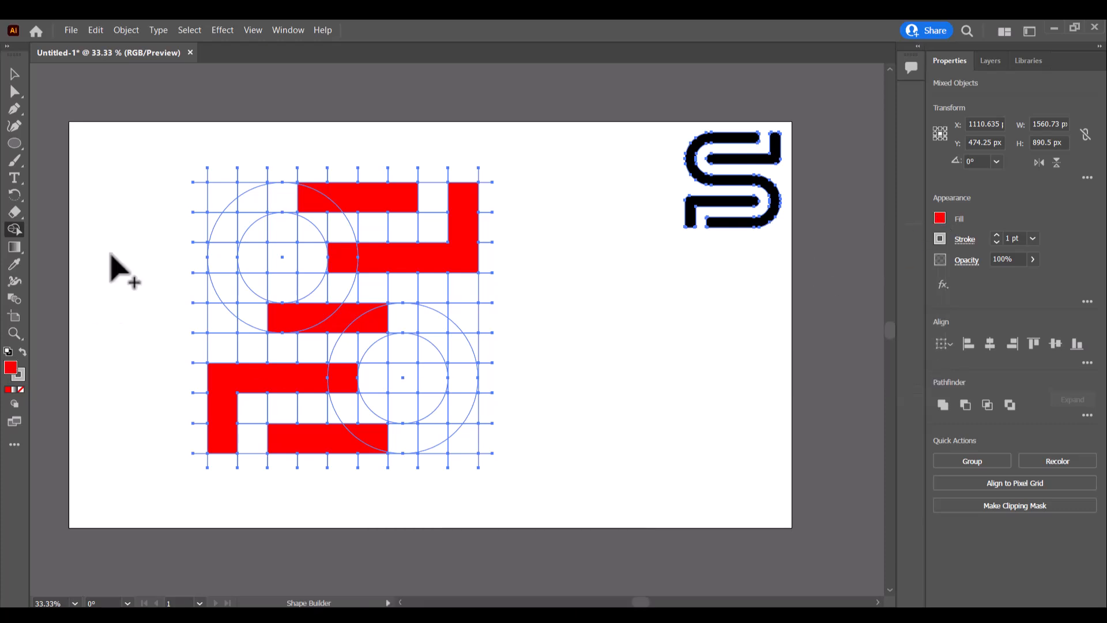
Step: Merge the ring cells on the upper circles' left side and the lower circles' right side into red curved bands connecting the bars
{"action": "mouse_move", "coordinate": [288, 219]}
{"action": "left_mouse_down"}
{"action": "mouse_move", "coordinate": [306, 203]}
{"action": "mouse_move", "coordinate": [263, 201]}
{"action": "mouse_move", "coordinate": [231, 252]}
{"action": "mouse_move", "coordinate": [229, 290]}
{"action": "mouse_move", "coordinate": [254, 323]}
{"action": "mouse_move", "coordinate": [290, 335]}
{"action": "left_mouse_up"}
{"action": "left_click_drag", "start_coordinate": [357, 372], "coordinate": [353, 374]}
{"action": "left_click_drag", "start_coordinate": [363, 322], "coordinate": [450, 325]}
{"action": "left_click_drag", "start_coordinate": [414, 431], "coordinate": [412, 433]}
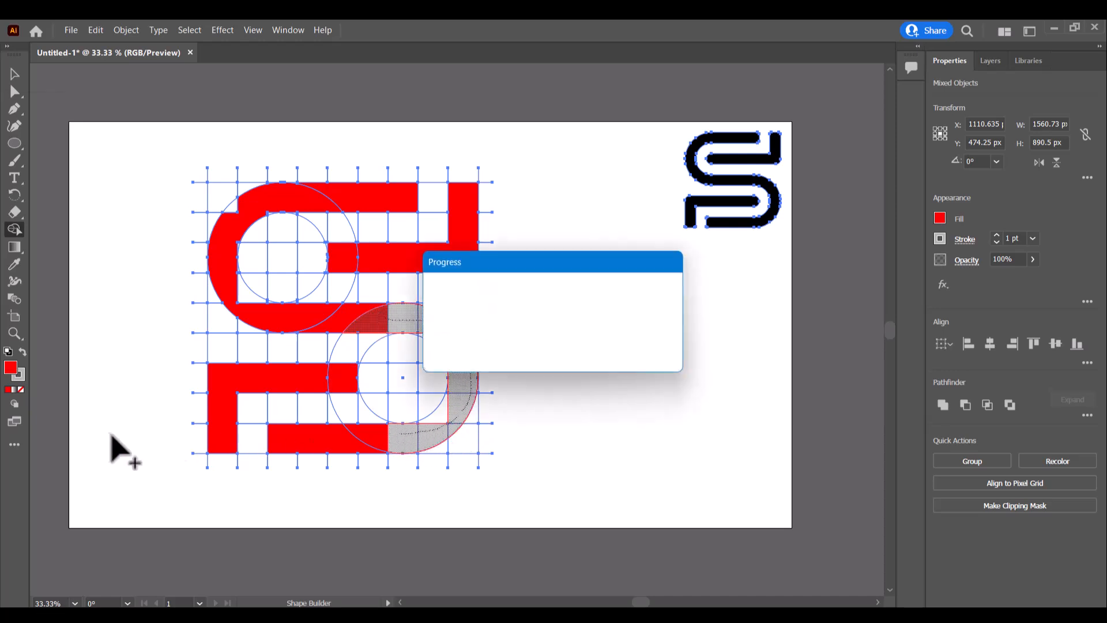
Step: Merge the leftover outer corner piece and top sliver of the upper-left curve into the red band
{"action": "scroll", "coordinate": [242, 212], "scroll_direction": "up", "scroll_amount": 4}
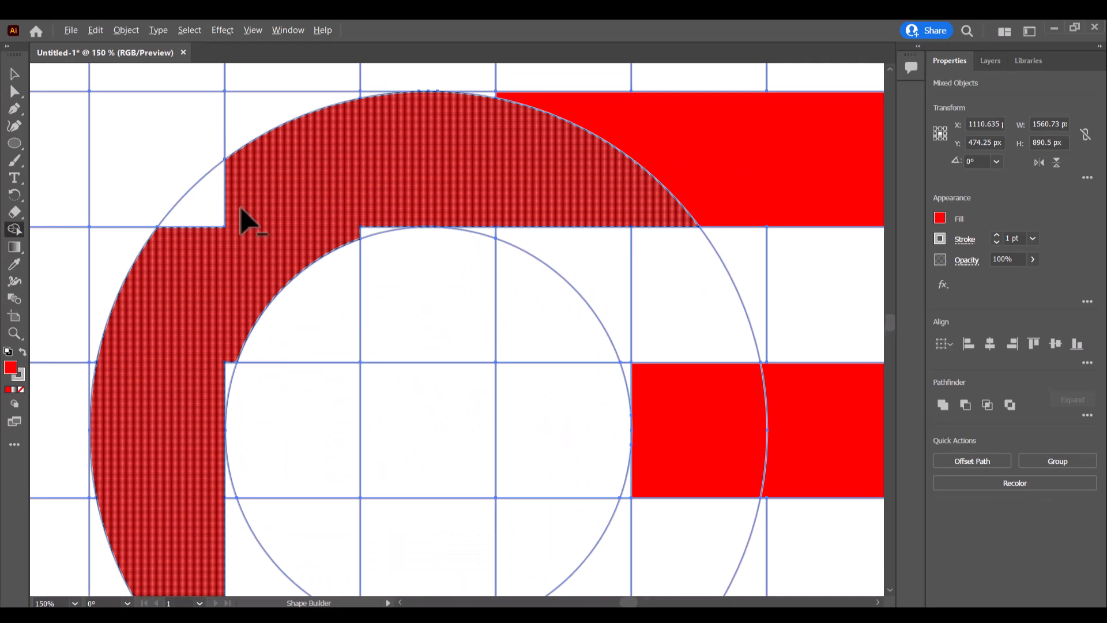
{"action": "mouse_move", "coordinate": [221, 201]}
{"action": "left_mouse_down"}
{"action": "mouse_move", "coordinate": [401, 222]}
{"action": "mouse_move", "coordinate": [335, 239]}
{"action": "mouse_move", "coordinate": [433, 171]}
{"action": "left_mouse_up"}
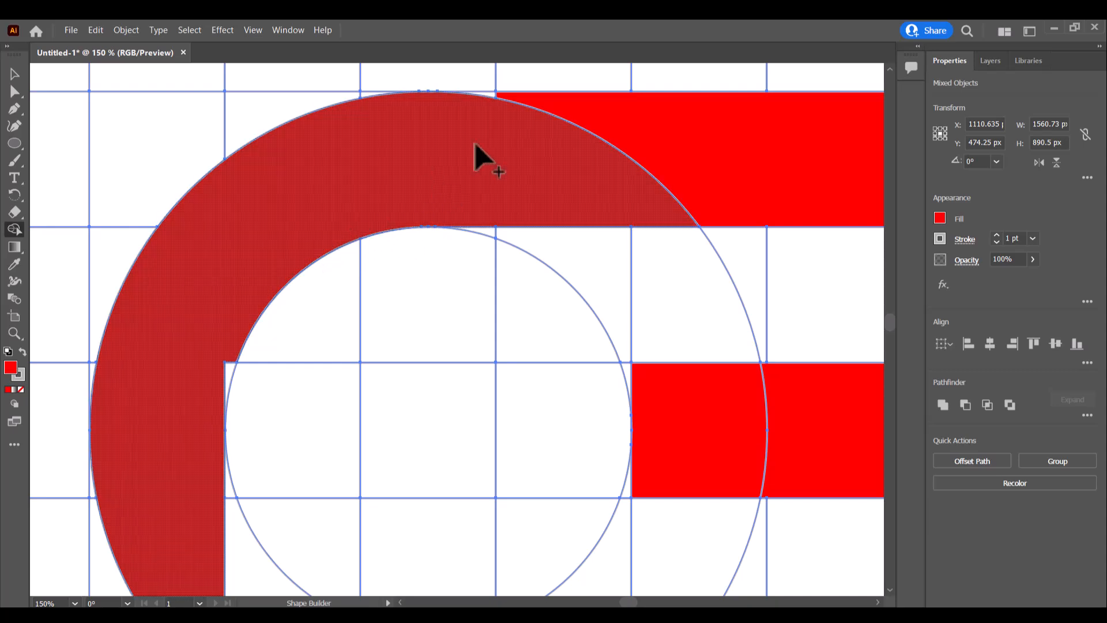
{"action": "mouse_move", "coordinate": [507, 104]}
{"action": "left_mouse_down"}
{"action": "mouse_move", "coordinate": [417, 108]}
{"action": "mouse_move", "coordinate": [401, 146]}
{"action": "left_mouse_up"}
Step: Merge the lower-left inner corner between the upper inner circle and the grid into the red band
{"action": "scroll", "coordinate": [404, 159], "scroll_direction": "down", "scroll_amount": 5}
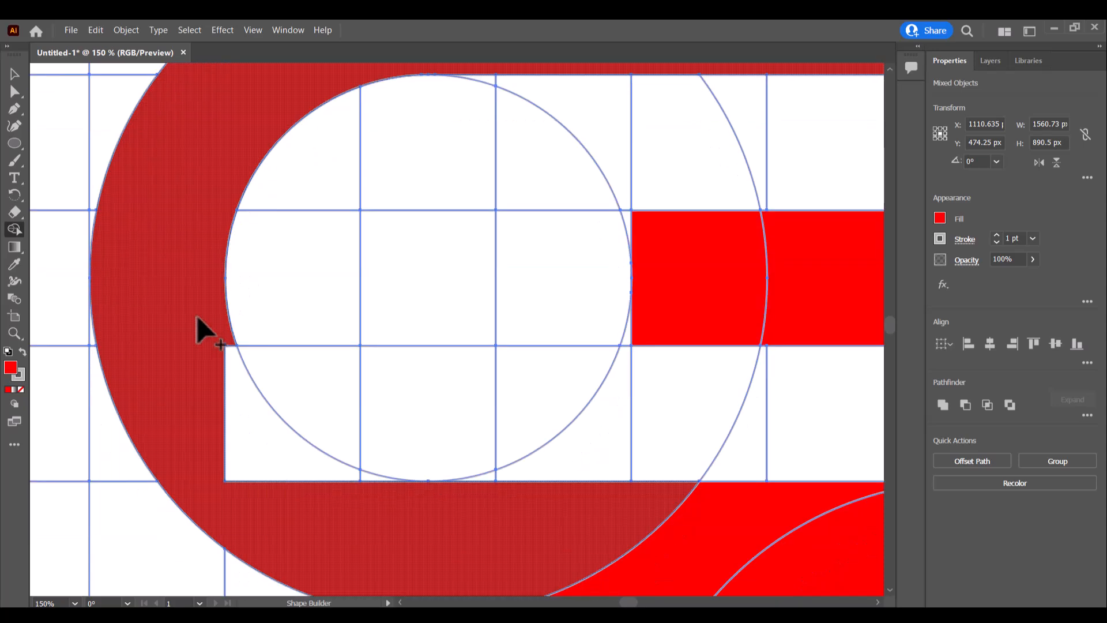
{"action": "left_click_drag", "start_coordinate": [193, 268], "coordinate": [271, 413]}
{"action": "scroll", "coordinate": [346, 395], "scroll_direction": "down", "scroll_amount": 1}
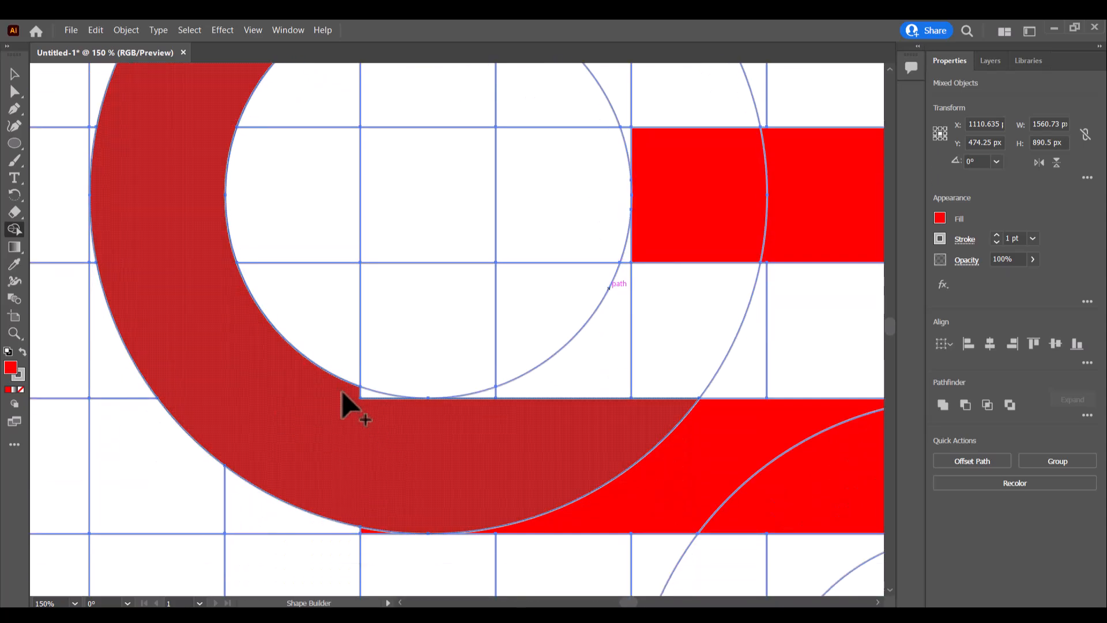
Step: Try to merge the sliver beneath the upper inner circle into the curved band, and undo the attempt
{"action": "scroll", "coordinate": [634, 300], "scroll_direction": "down", "scroll_amount": 2}
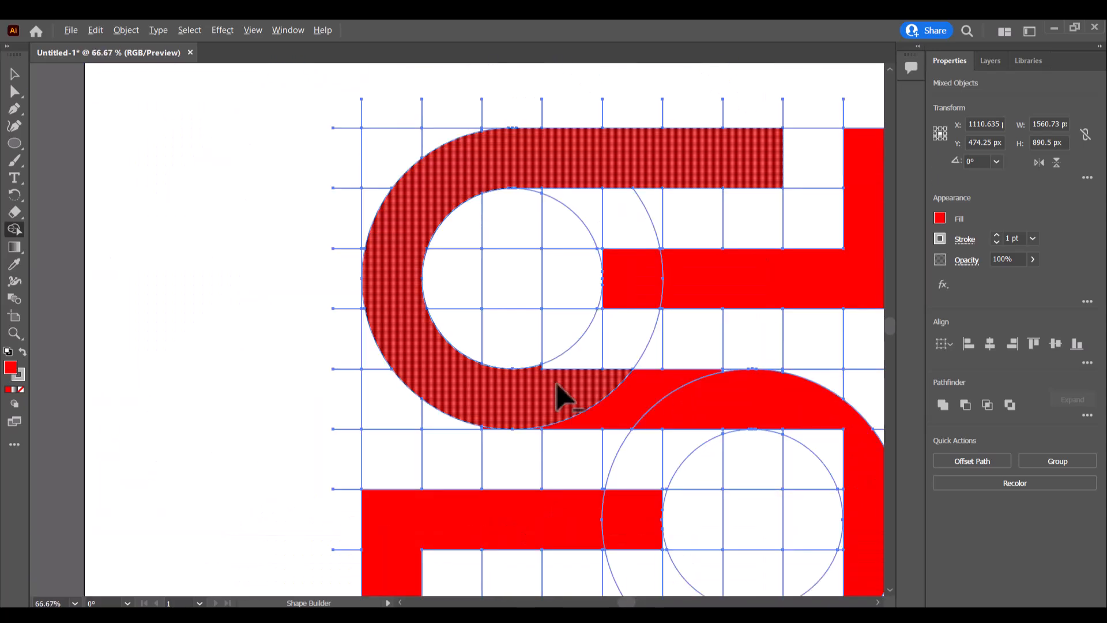
{"action": "scroll", "coordinate": [536, 381], "scroll_direction": "up", "scroll_amount": 1}
{"action": "scroll", "coordinate": [523, 375], "scroll_direction": "up", "scroll_amount": 2}
{"action": "key", "text": "ctrl+z"}
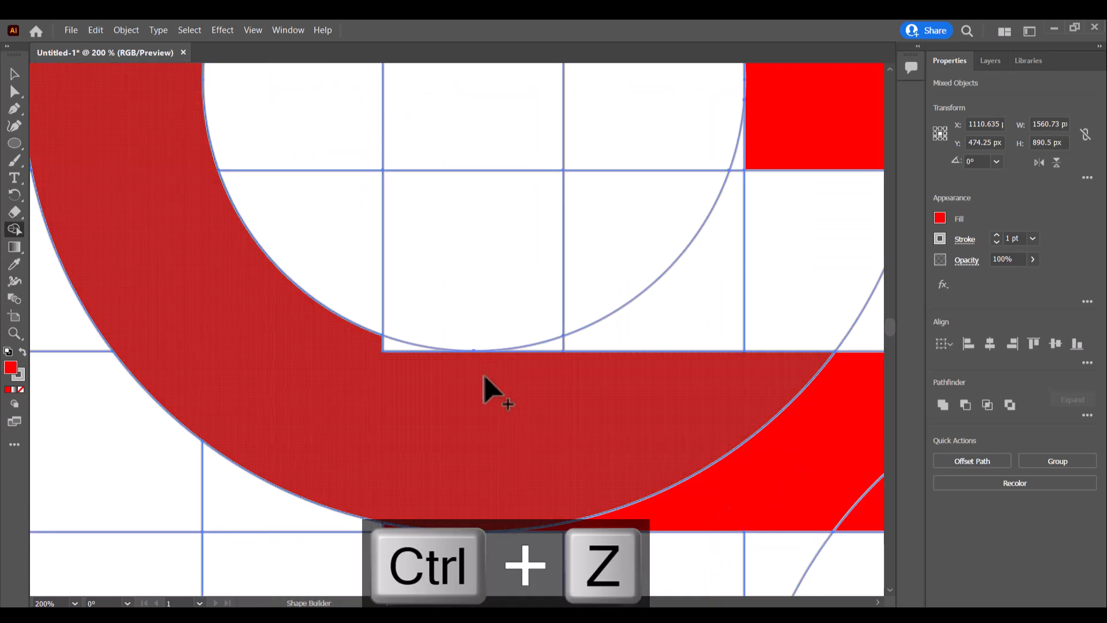
{"action": "left_click_drag", "start_coordinate": [400, 348], "coordinate": [331, 331]}
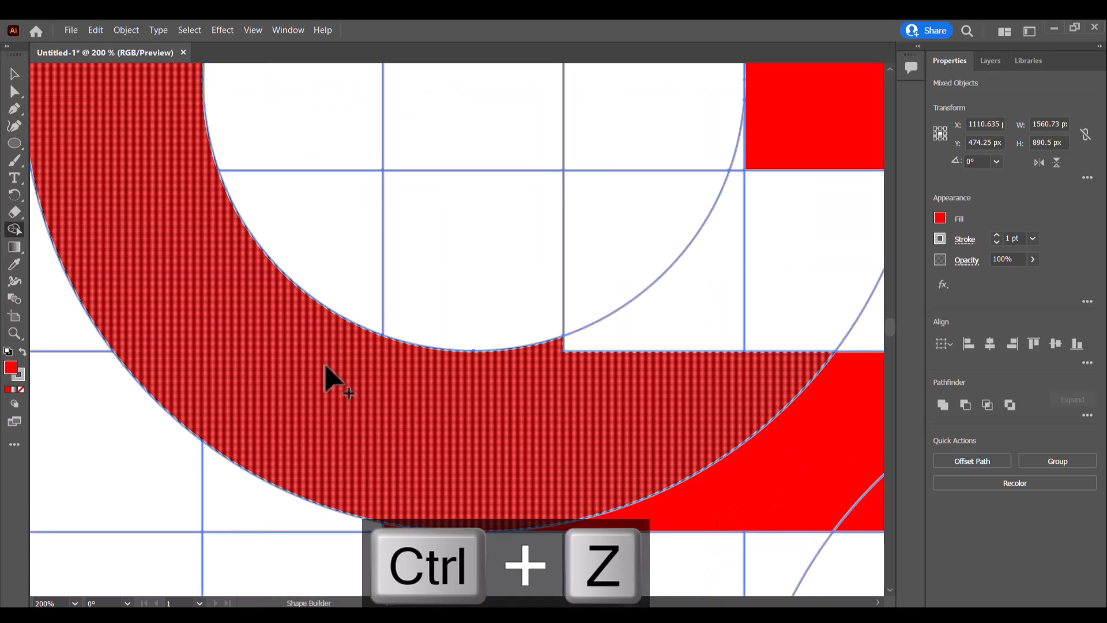
{"action": "key", "text": "ctrl+z"}
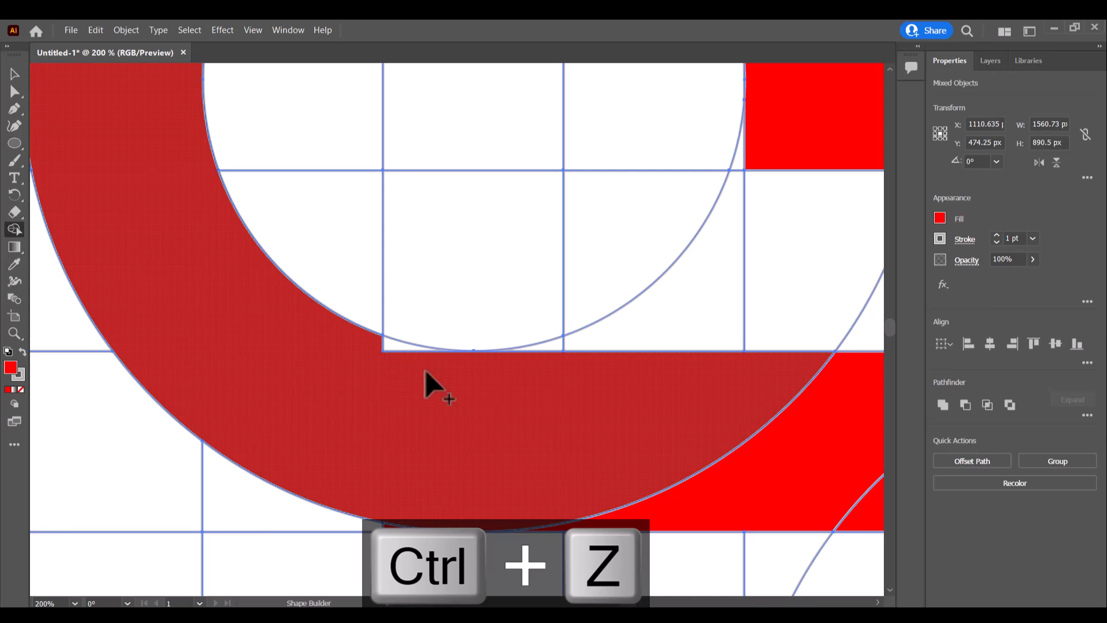
Step: Merge the upper and lower inner corner pieces around the lower inner circle's right side into the right-hand red band
{"action": "scroll", "coordinate": [447, 357], "scroll_direction": "down", "scroll_amount": 1}
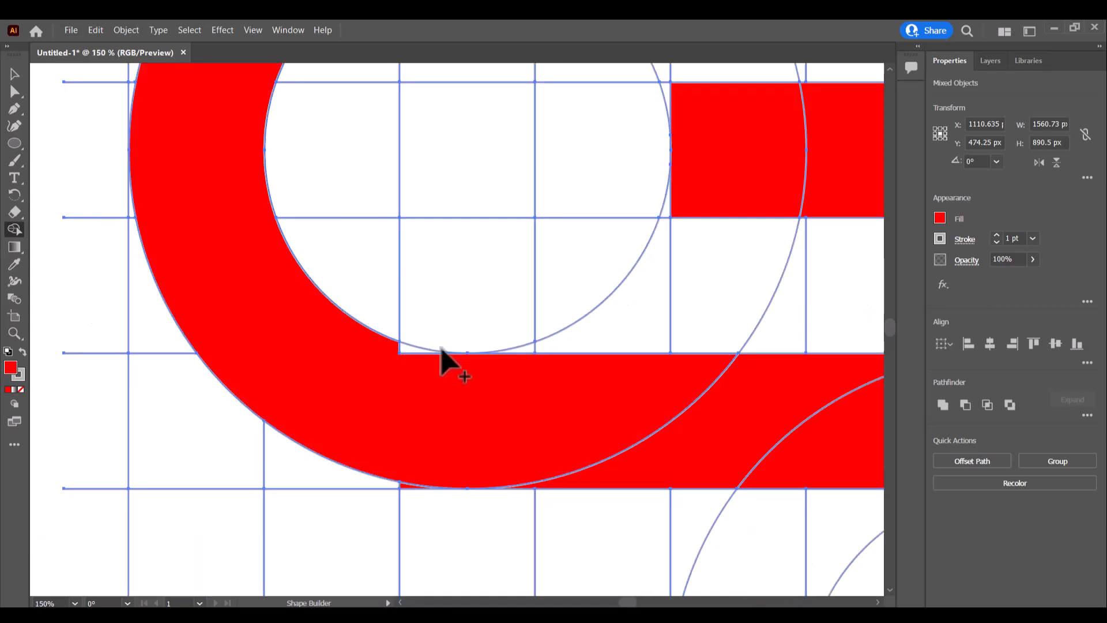
{"action": "scroll", "coordinate": [441, 362], "scroll_direction": "down", "scroll_amount": 2}
{"action": "scroll", "coordinate": [439, 360], "scroll_direction": "down", "scroll_amount": 3}
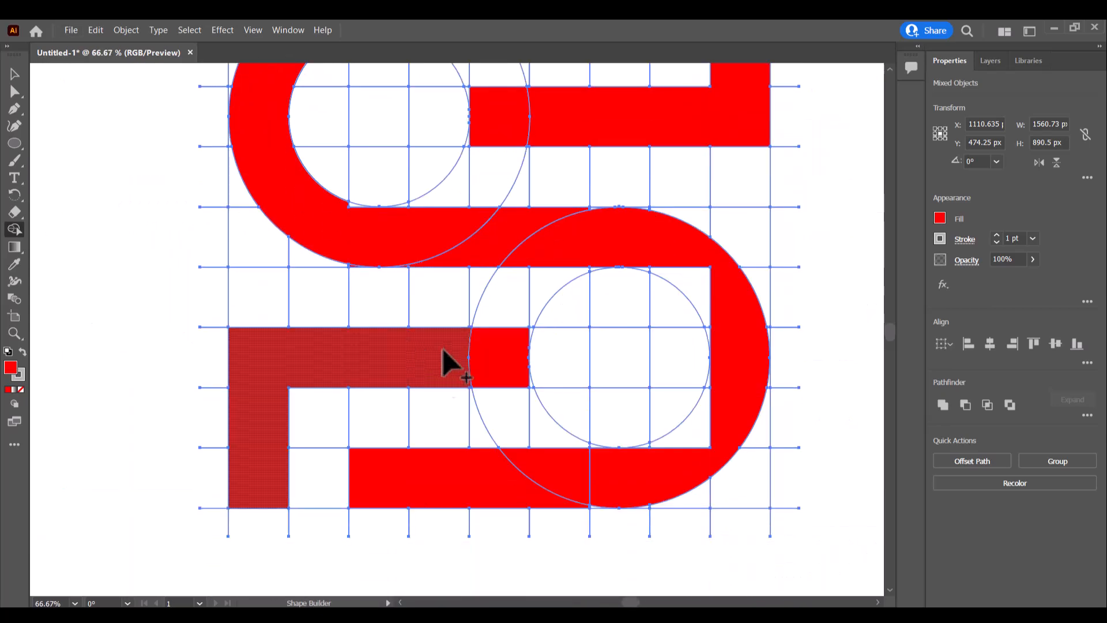
{"action": "scroll", "coordinate": [734, 277], "scroll_direction": "up", "scroll_amount": 5}
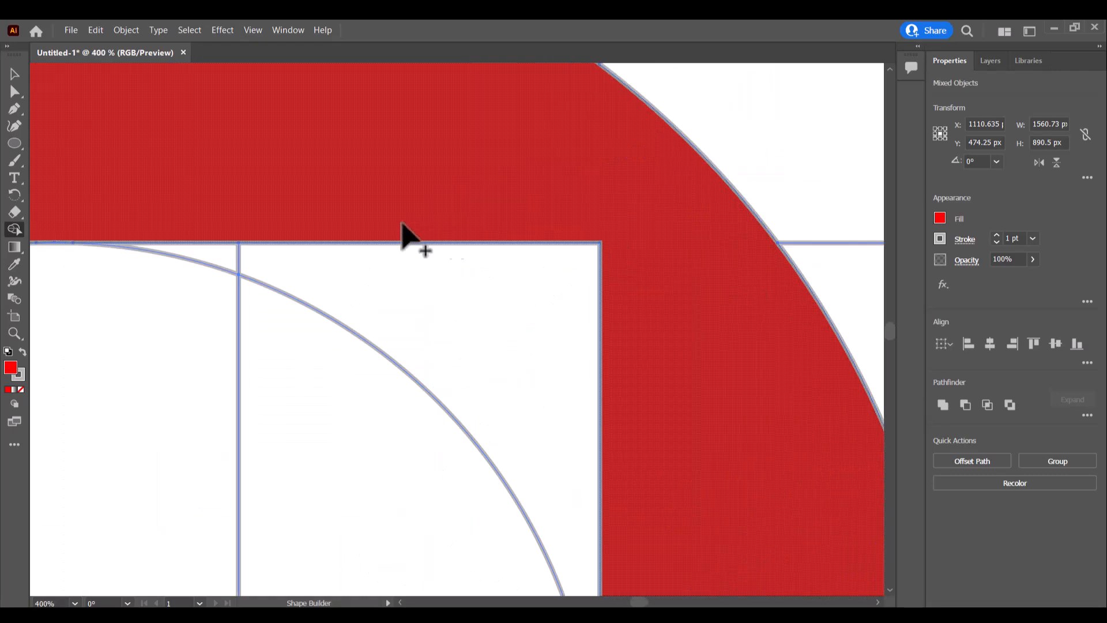
{"action": "scroll", "coordinate": [234, 224], "scroll_direction": "down", "scroll_amount": 2}
{"action": "scroll", "coordinate": [526, 316], "scroll_direction": "down", "scroll_amount": 3}
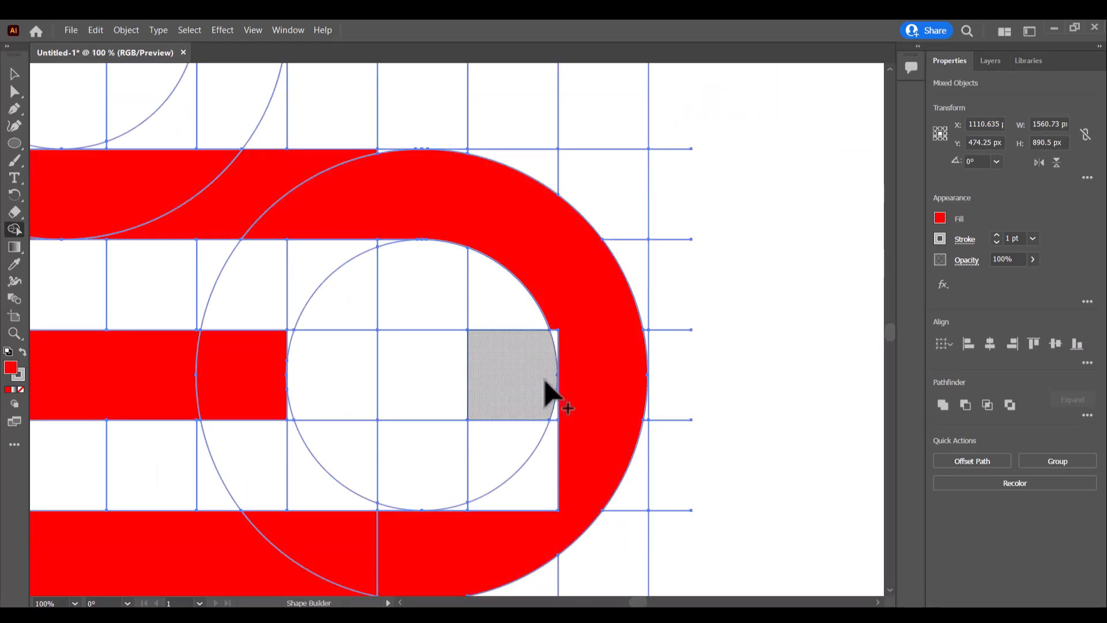
{"action": "scroll", "coordinate": [548, 396], "scroll_direction": "up", "scroll_amount": 2}
{"action": "scroll", "coordinate": [556, 323], "scroll_direction": "up", "scroll_amount": 1}
{"action": "scroll", "coordinate": [584, 357], "scroll_direction": "down", "scroll_amount": 3}
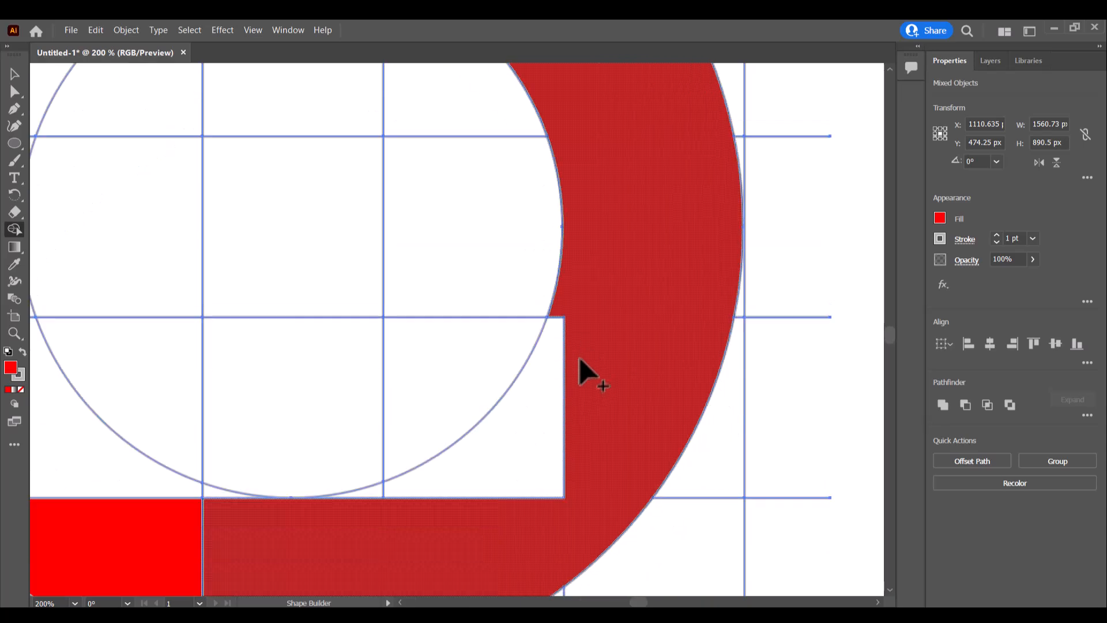
{"action": "left_click_drag", "start_coordinate": [568, 358], "coordinate": [540, 444]}
{"action": "scroll", "coordinate": [541, 444], "scroll_direction": "down", "scroll_amount": 2}
Step: Try to merge the sliver beneath the lower inner circle into the right-hand band, and undo it
{"action": "left_click_drag", "start_coordinate": [391, 435], "coordinate": [358, 440]}
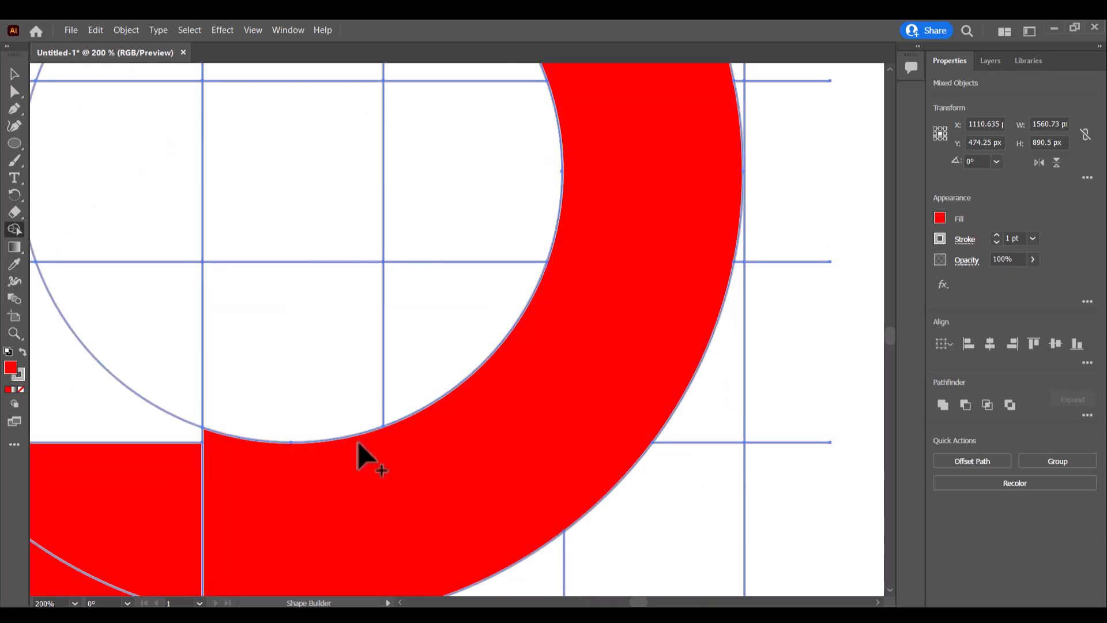
{"action": "key", "text": "ctrl+z"}
{"action": "scroll", "coordinate": [461, 417], "scroll_direction": "down", "scroll_amount": 2}
{"action": "scroll", "coordinate": [254, 381], "scroll_direction": "left", "scroll_amount": 1}
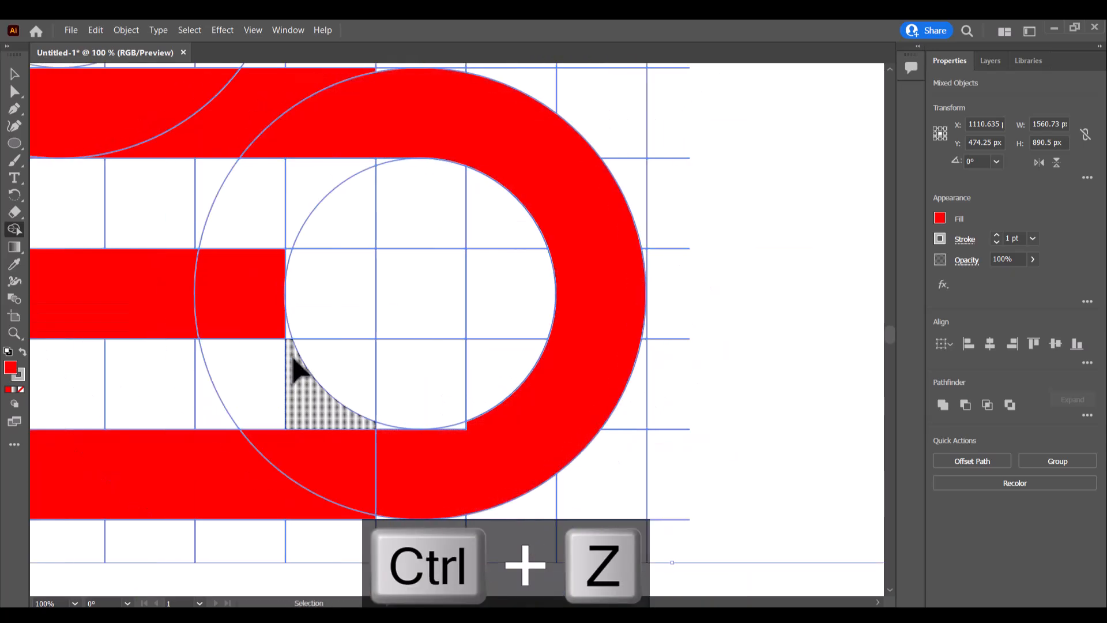
Step: Extend the lower L-shape's bar two cells rightward and the upper L-shape's bar two cells leftward by merging the adjacent cells inside the circles
{"action": "scroll", "coordinate": [372, 317], "scroll_direction": "down", "scroll_amount": 2}
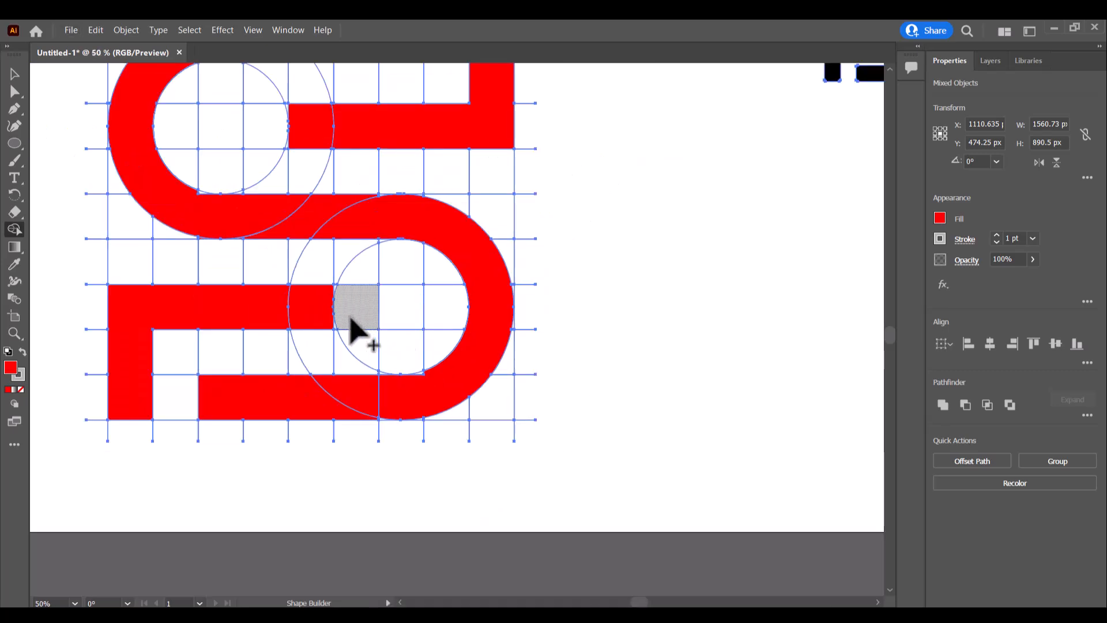
{"action": "mouse_move", "coordinate": [299, 304]}
{"action": "left_mouse_down"}
{"action": "mouse_move", "coordinate": [398, 304]}
{"action": "mouse_move", "coordinate": [393, 314]}
{"action": "left_mouse_up"}
{"action": "scroll", "coordinate": [392, 320], "scroll_direction": "up", "scroll_amount": 1}
{"action": "left_click_drag", "start_coordinate": [230, 197], "coordinate": [338, 196]}
{"action": "scroll", "coordinate": [288, 167], "scroll_direction": "up", "scroll_amount": 3}
{"action": "left_click_drag", "start_coordinate": [287, 145], "coordinate": [341, 153]}
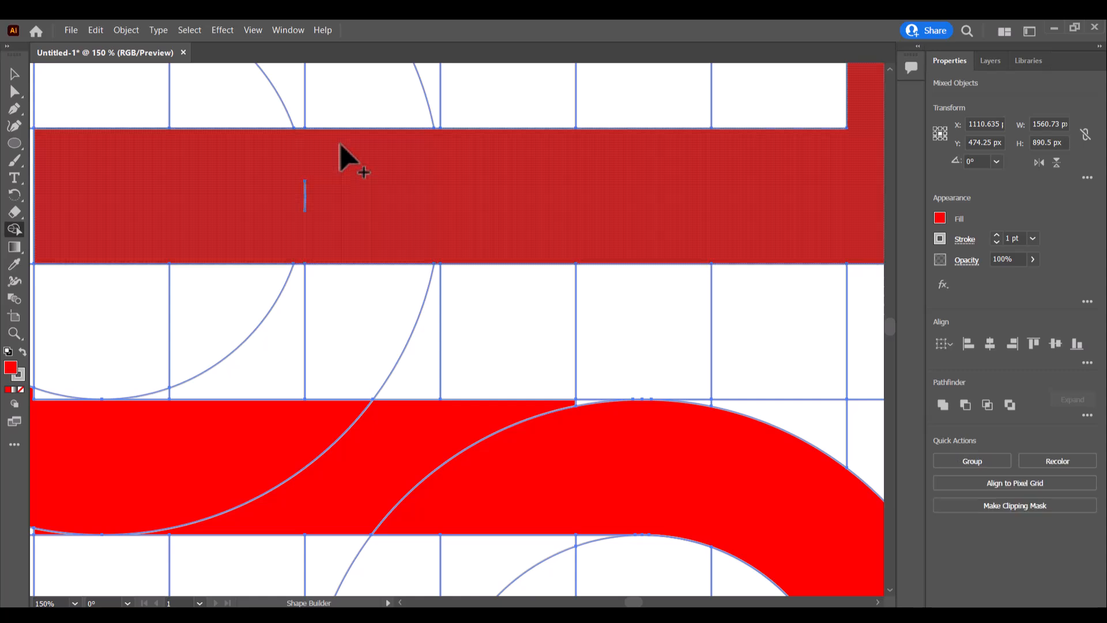
Step: Merge the middle bar's pieces around its junction with the curved bands
{"action": "scroll", "coordinate": [329, 247], "scroll_direction": "down", "scroll_amount": 2}
{"action": "scroll", "coordinate": [466, 363], "scroll_direction": "down", "scroll_amount": 2}
{"action": "scroll", "coordinate": [525, 371], "scroll_direction": "up", "scroll_amount": 3}
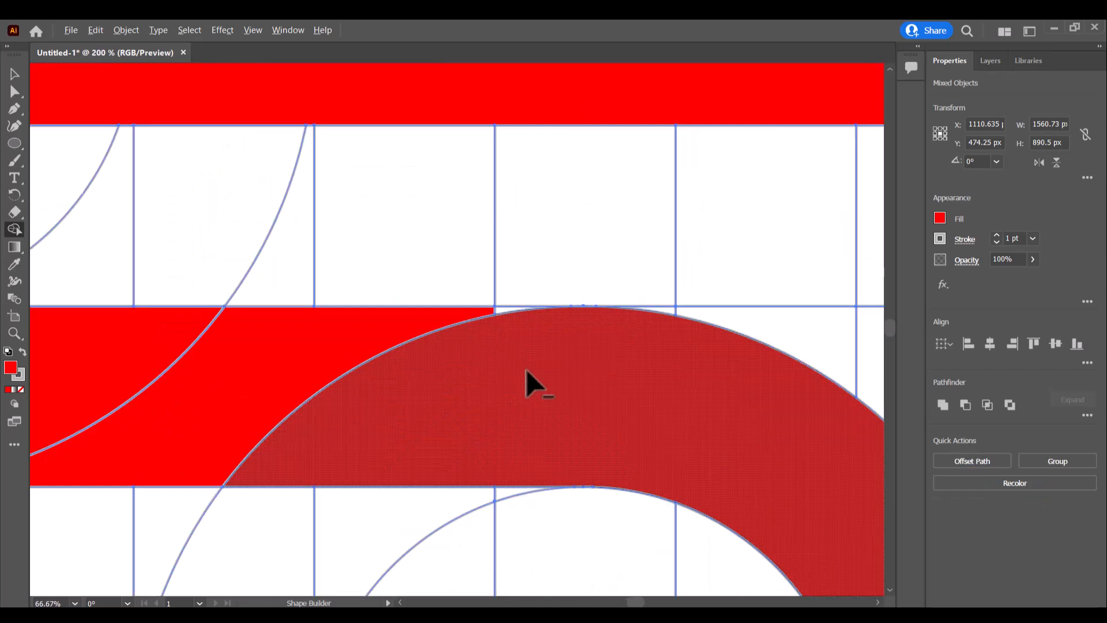
{"action": "scroll", "coordinate": [522, 368], "scroll_direction": "down", "scroll_amount": 4}
{"action": "scroll", "coordinate": [513, 456], "scroll_direction": "down", "scroll_amount": 2}
{"action": "scroll", "coordinate": [471, 429], "scroll_direction": "up", "scroll_amount": 5}
{"action": "mouse_move", "coordinate": [501, 345]}
{"action": "left_mouse_down"}
{"action": "mouse_move", "coordinate": [494, 198]}
{"action": "mouse_move", "coordinate": [444, 351]}
{"action": "mouse_move", "coordinate": [567, 368]}
{"action": "left_mouse_up"}
{"action": "mouse_move", "coordinate": [291, 383]}
{"action": "left_mouse_down"}
{"action": "mouse_move", "coordinate": [288, 351]}
{"action": "mouse_move", "coordinate": [164, 325]}
{"action": "left_mouse_up"}
Step: Switch to the Selection tool and deselect all the artwork
{"action": "scroll", "coordinate": [329, 351], "scroll_direction": "down", "scroll_amount": 3}
{"action": "scroll", "coordinate": [277, 230], "scroll_direction": "down", "scroll_amount": 2}
{"action": "scroll", "coordinate": [291, 245], "scroll_direction": "up", "scroll_amount": 2}
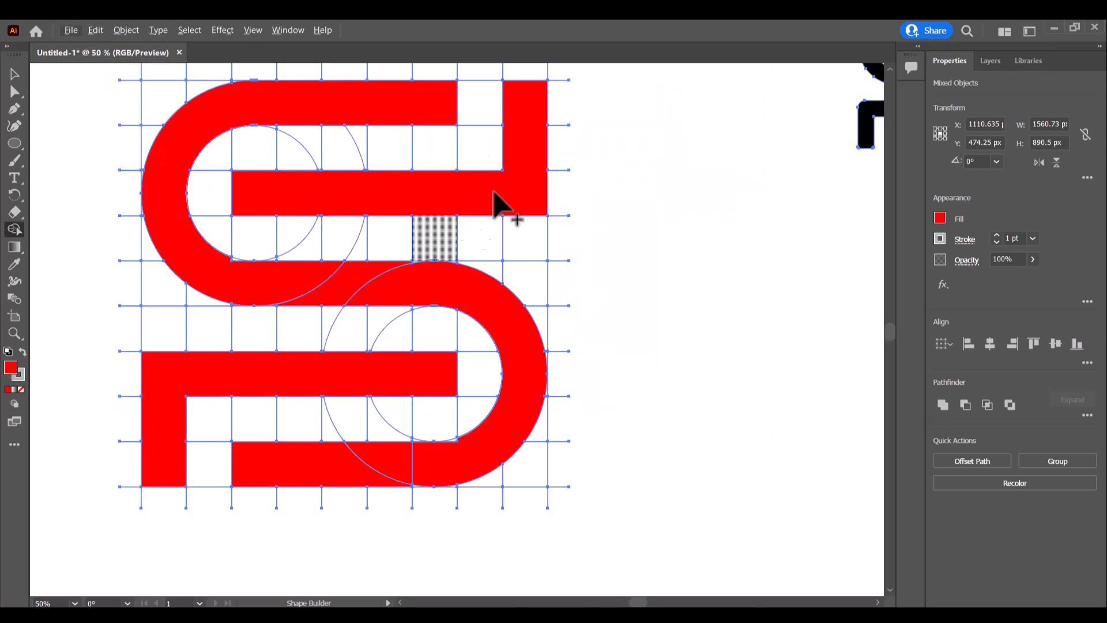
{"action": "scroll", "coordinate": [458, 439], "scroll_direction": "down", "scroll_amount": 1}
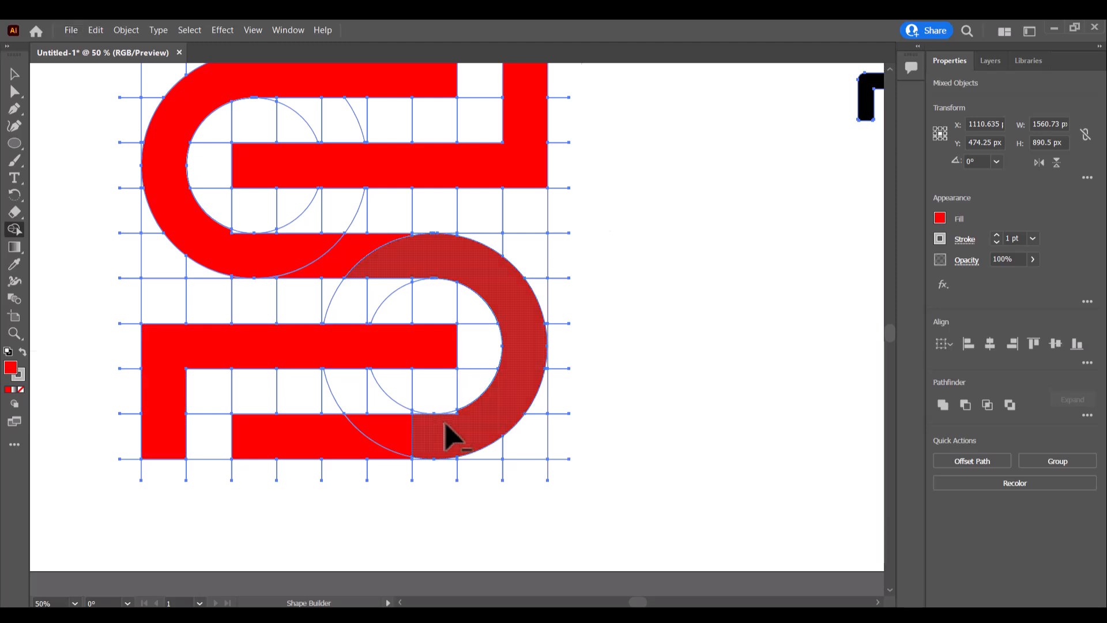
{"action": "scroll", "coordinate": [487, 375], "scroll_direction": "up", "scroll_amount": 3}
{"action": "scroll", "coordinate": [447, 420], "scroll_direction": "down", "scroll_amount": 4}
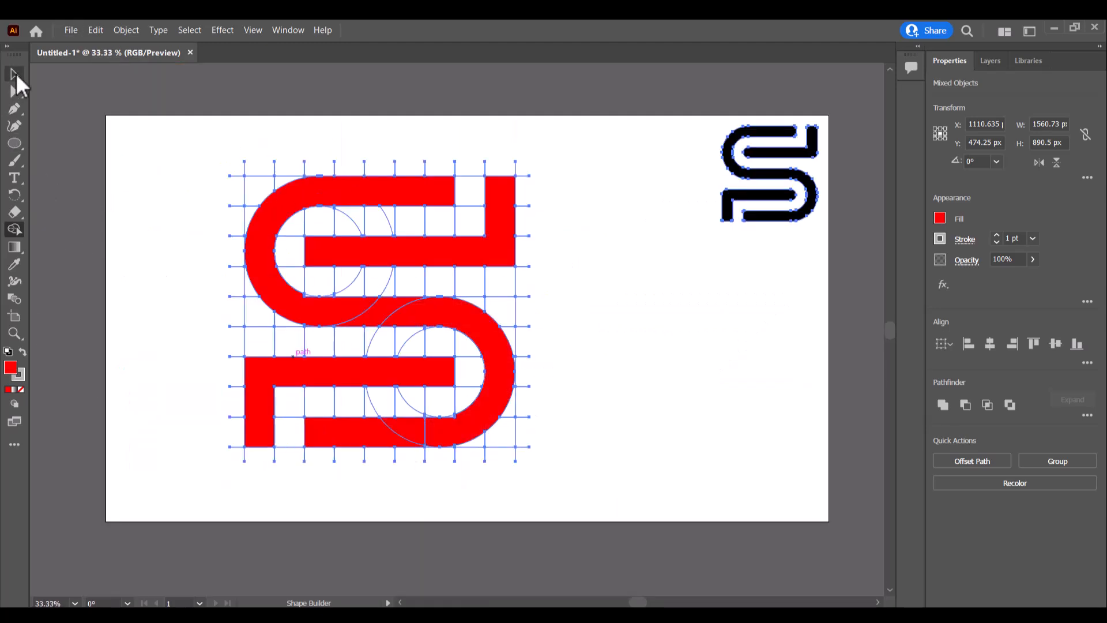
{"action": "left_click", "coordinate": [14, 73]}
{"action": "left_click", "coordinate": [587, 491]}
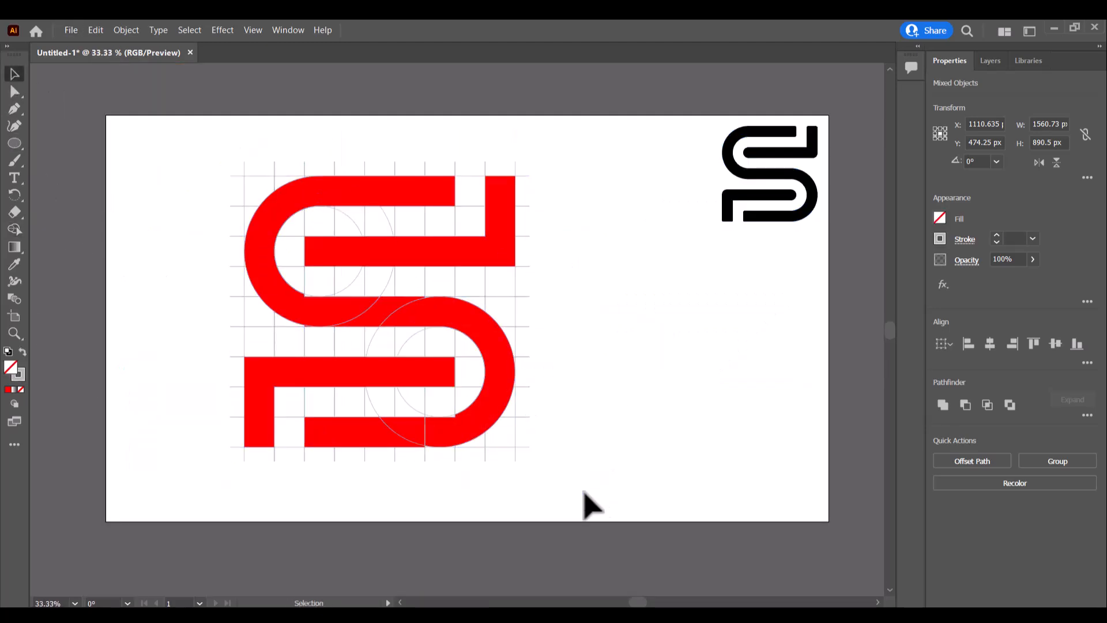
Step: Ungroup the vertical grid lines and deselect them
{"action": "left_click", "coordinate": [516, 301]}
{"action": "right_click", "coordinate": [517, 303]}
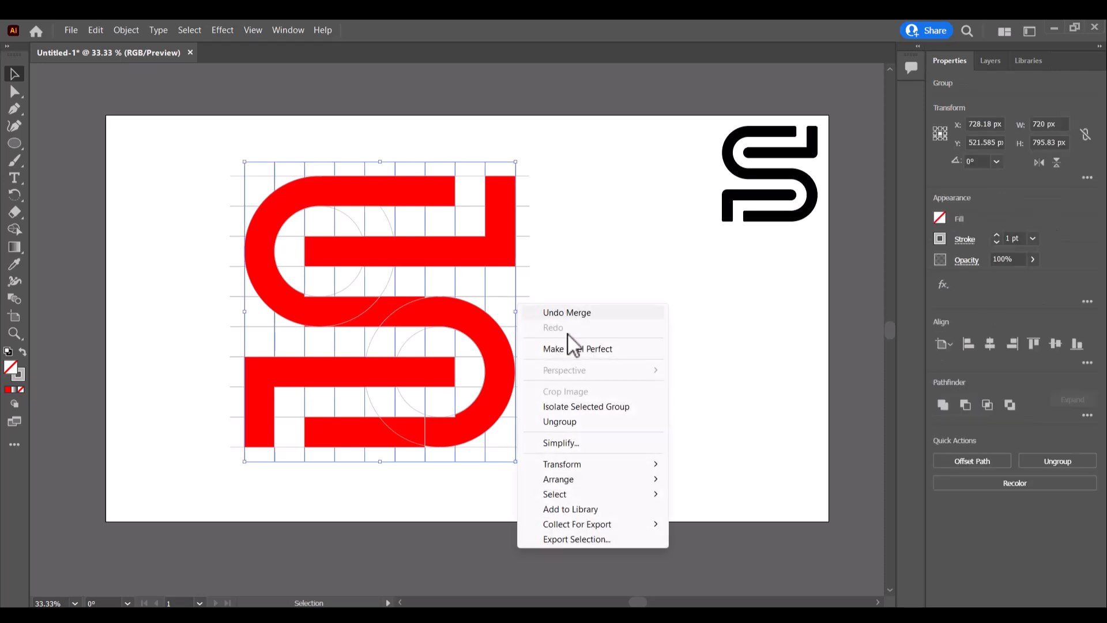
{"action": "left_click", "coordinate": [572, 422]}
{"action": "left_click", "coordinate": [697, 317]}
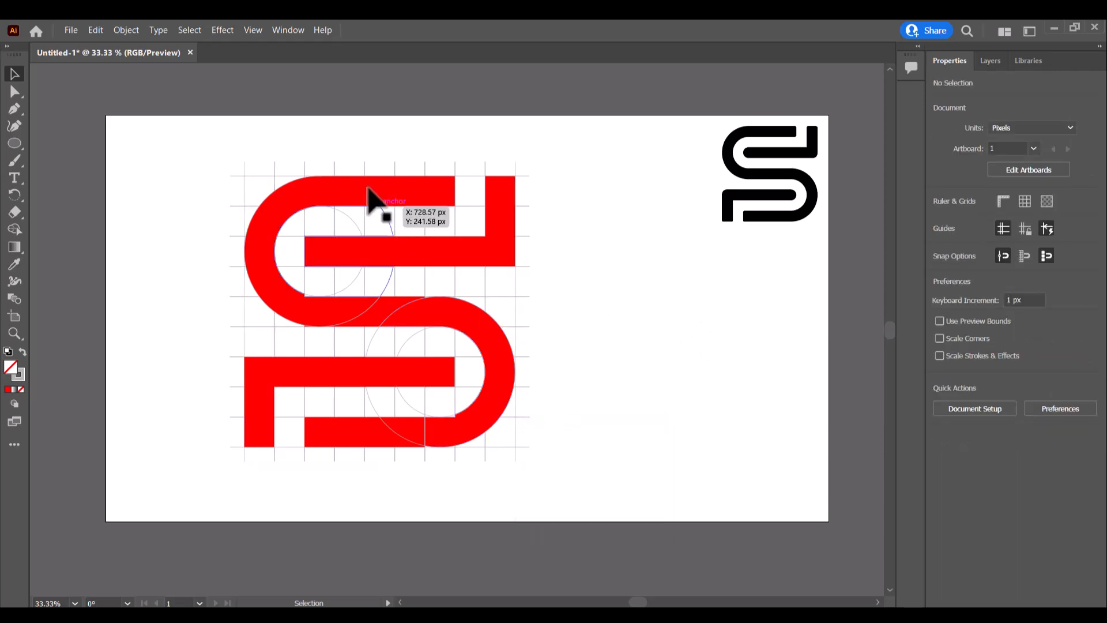
Step: Ungroup the horizontal grid lines and deselect them
{"action": "left_click", "coordinate": [334, 167]}
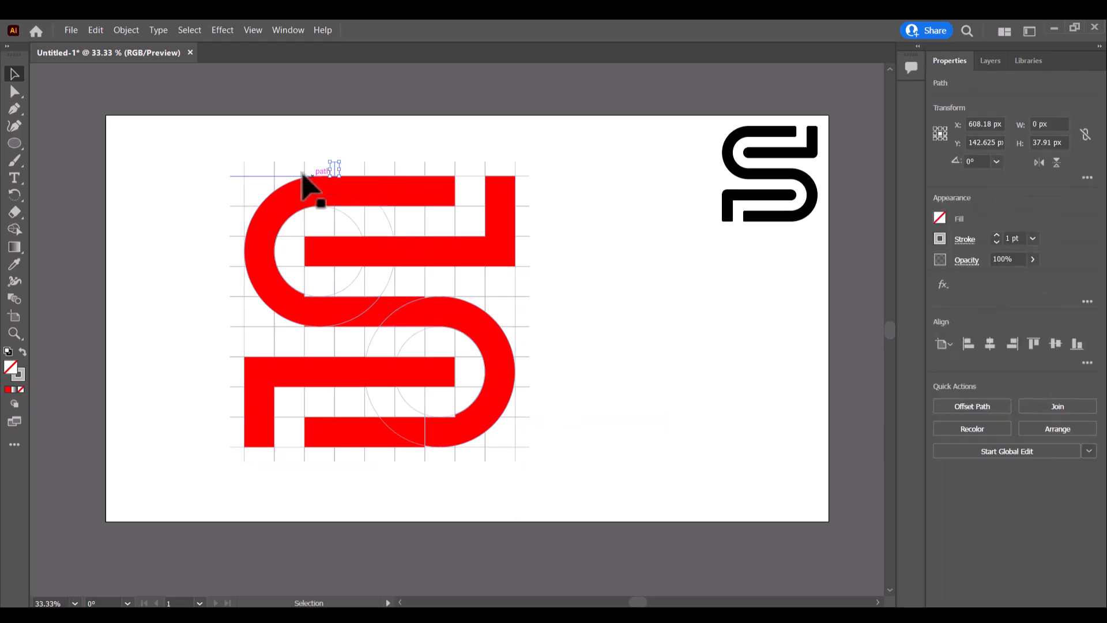
{"action": "left_click", "coordinate": [265, 174]}
{"action": "right_click", "coordinate": [265, 176]}
{"action": "left_click", "coordinate": [324, 300]}
{"action": "left_click", "coordinate": [733, 336]}
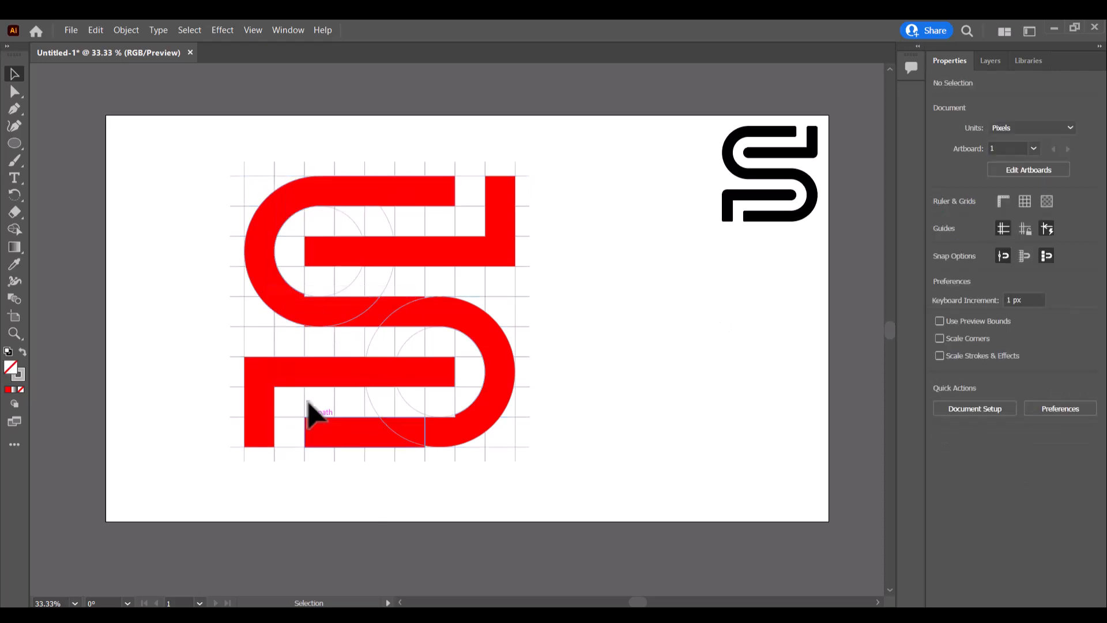
{"action": "scroll", "coordinate": [297, 346], "scroll_direction": "up", "scroll_amount": 2}
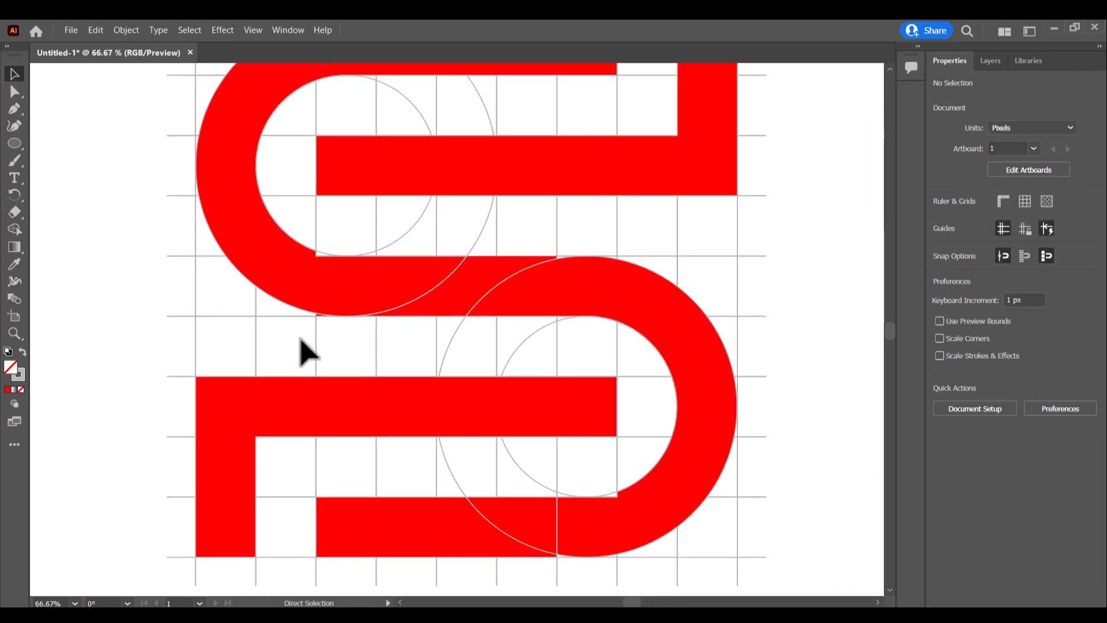
{"action": "key", "text": "ctrl+a"}
{"action": "left_click", "coordinate": [14, 228]}
{"action": "scroll", "coordinate": [309, 304], "scroll_direction": "up", "scroll_amount": 3}
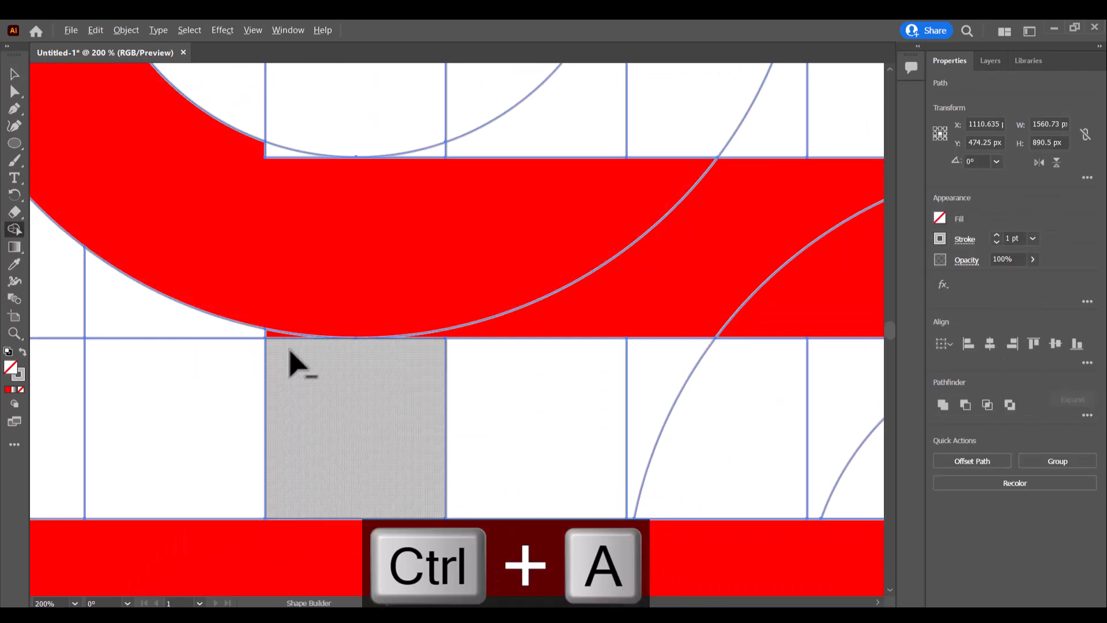
{"action": "scroll", "coordinate": [260, 395], "scroll_direction": "down", "scroll_amount": 2}
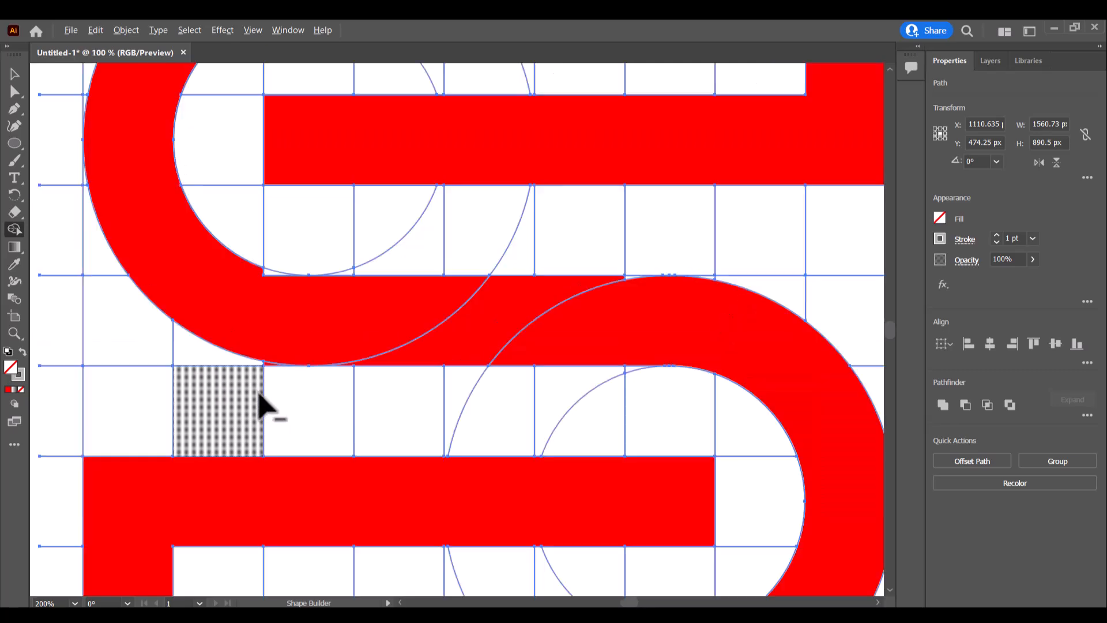
{"action": "scroll", "coordinate": [74, 240], "scroll_direction": "down", "scroll_amount": 4}
{"action": "left_click", "coordinate": [14, 74]}
{"action": "left_click", "coordinate": [669, 262]}
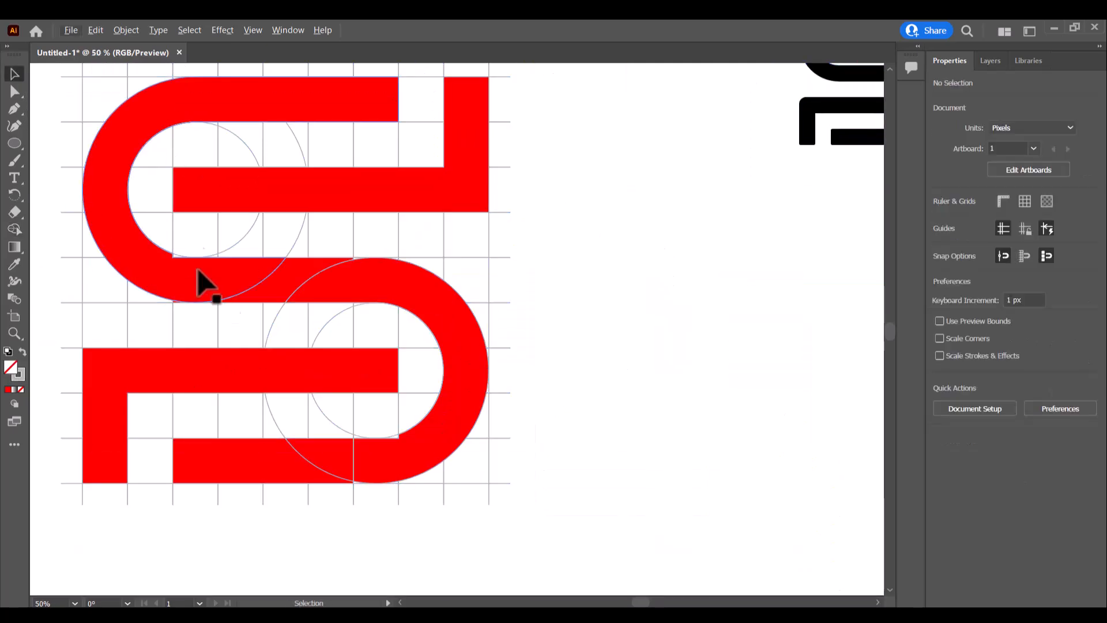
Step: Pick up the red fill by selecting the red S pieces, and leave them deselected
{"action": "left_click", "coordinate": [299, 294]}
{"action": "left_click", "coordinate": [452, 185], "text": "shift"}
{"action": "left_click", "coordinate": [178, 385], "text": "shift"}
{"action": "left_click", "coordinate": [629, 325]}
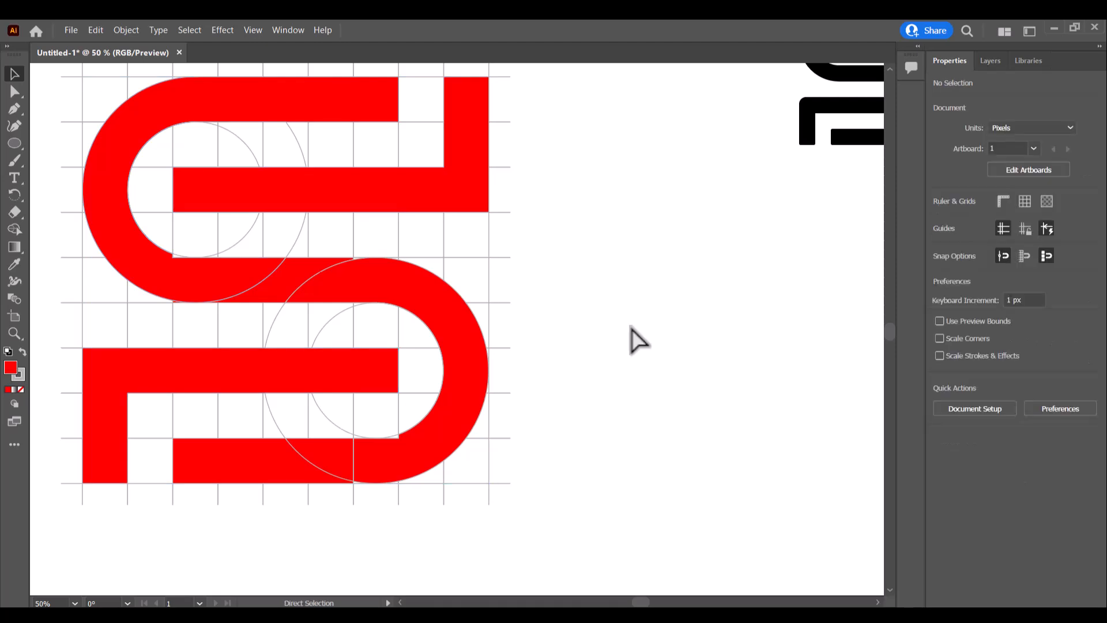
Step: Merge the middle bar with both curved bands and the bottom bar with the lower curve using the Shape Builder tool
{"action": "key", "text": "ctrl+a"}
{"action": "left_click", "coordinate": [15, 229]}
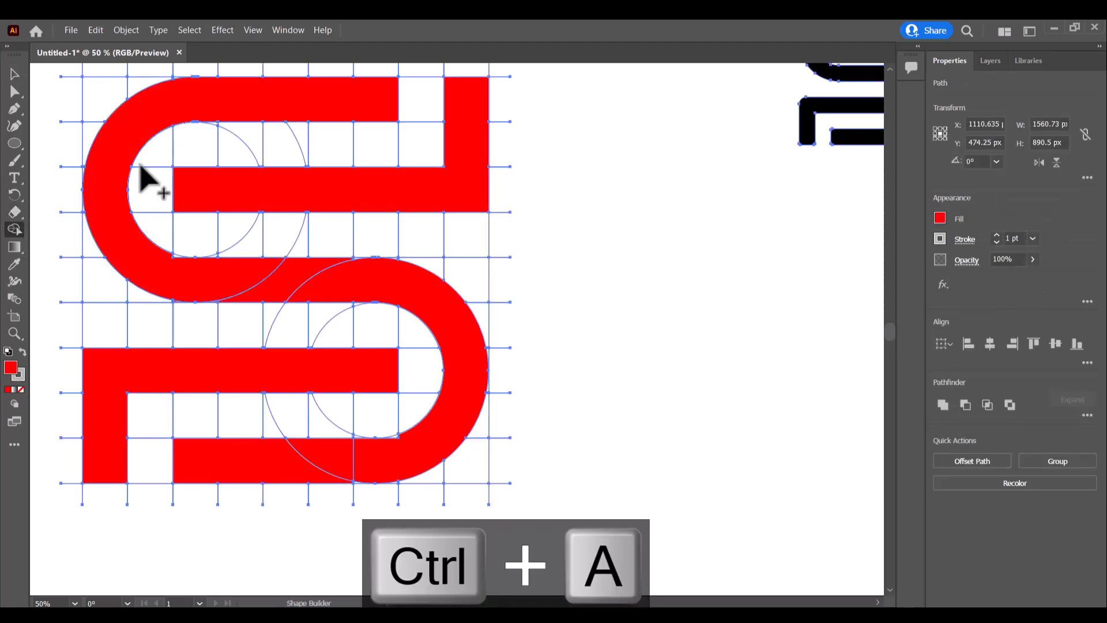
{"action": "mouse_move", "coordinate": [242, 291]}
{"action": "left_mouse_down"}
{"action": "mouse_move", "coordinate": [388, 296]}
{"action": "mouse_move", "coordinate": [363, 322]}
{"action": "left_mouse_up"}
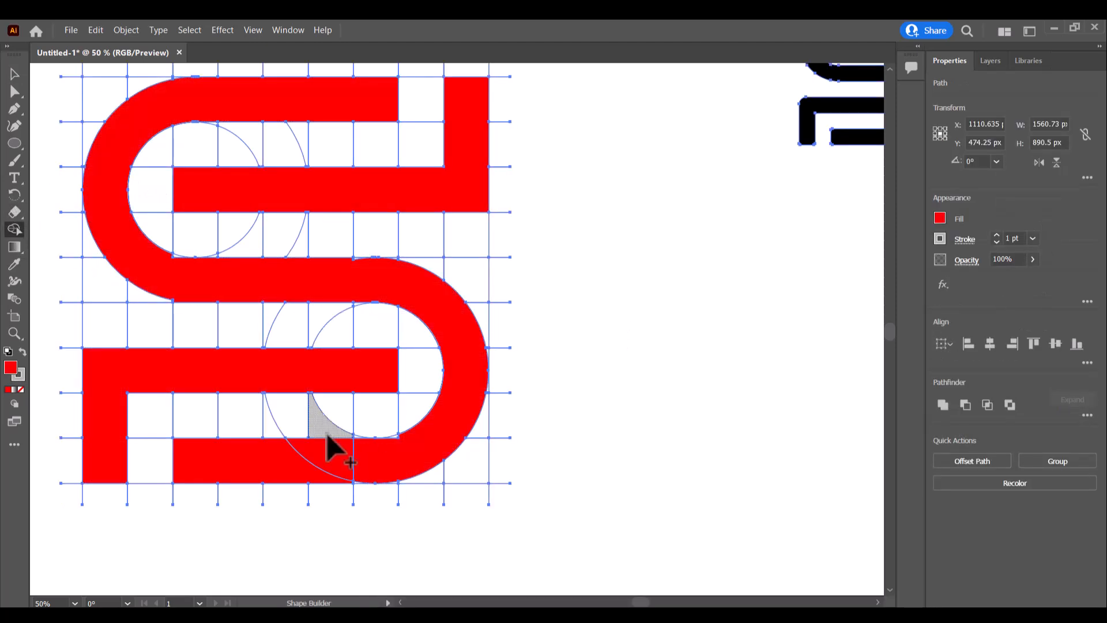
{"action": "left_click_drag", "start_coordinate": [283, 466], "coordinate": [434, 447]}
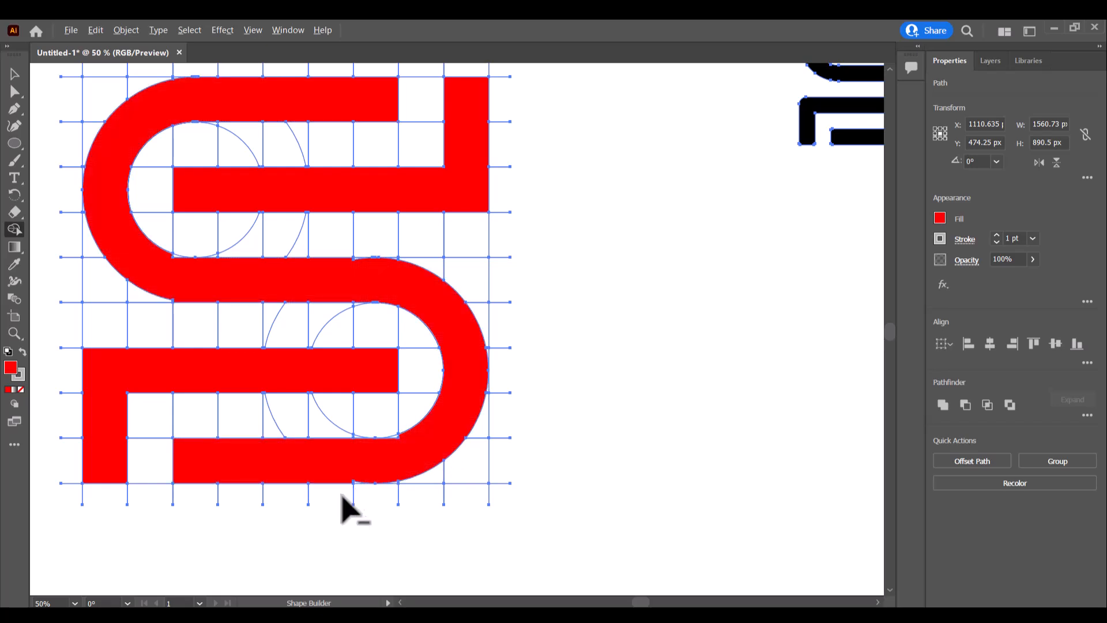
{"action": "scroll", "coordinate": [345, 497], "scroll_direction": "up", "scroll_amount": 3}
{"action": "scroll", "coordinate": [408, 476], "scroll_direction": "up", "scroll_amount": 3}
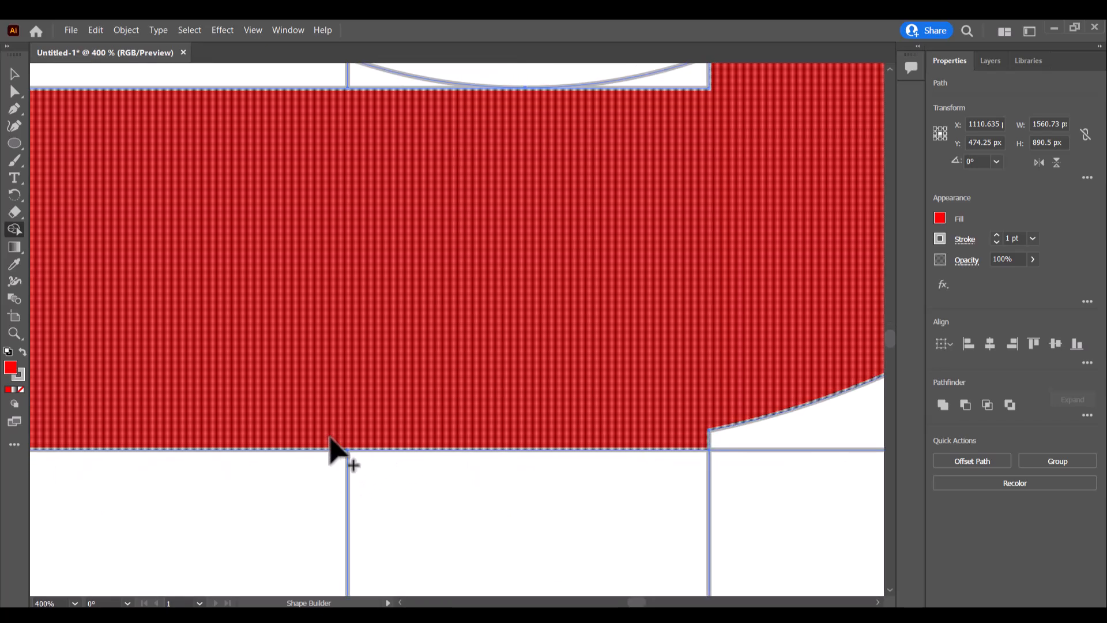
{"action": "scroll", "coordinate": [334, 447], "scroll_direction": "down", "scroll_amount": 1}
{"action": "key", "text": "ctrl+z"}
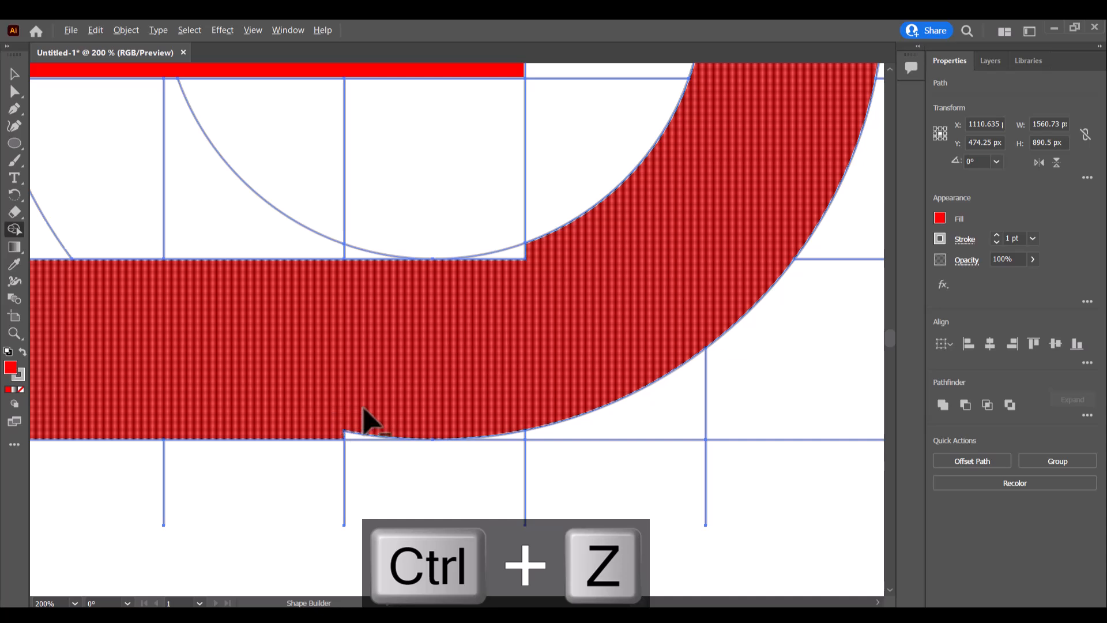
Step: Move all the red S pieces together off the grid to the space beneath the black reference logo and deselect them
{"action": "scroll", "coordinate": [350, 414], "scroll_direction": "down", "scroll_amount": 6}
{"action": "left_click", "coordinate": [15, 74]}
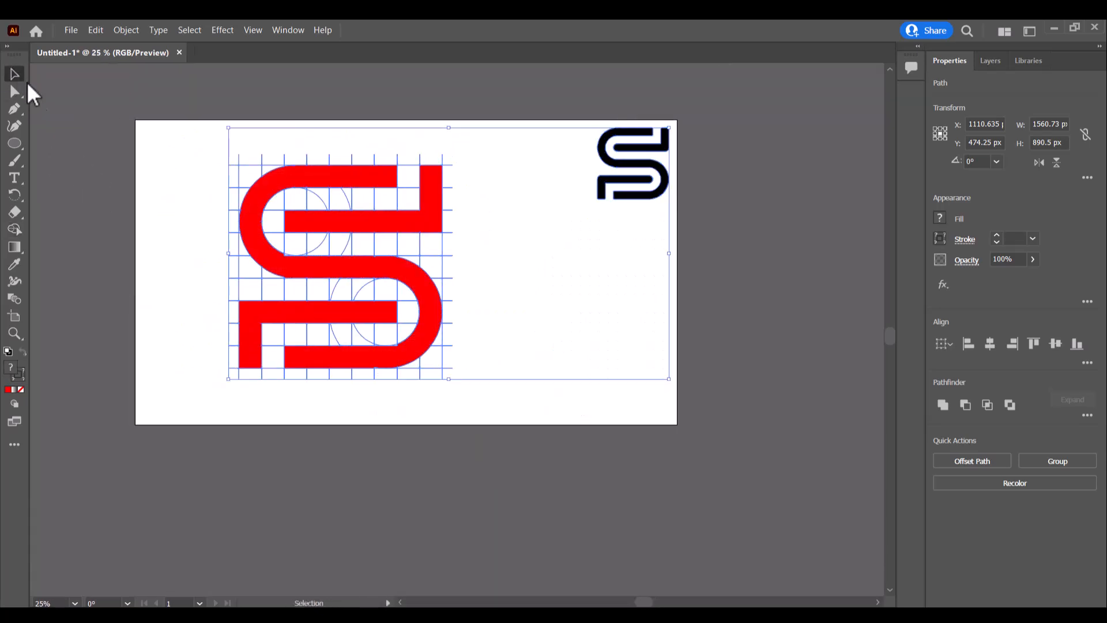
{"action": "scroll", "coordinate": [337, 350], "scroll_direction": "right", "scroll_amount": 1}
{"action": "left_click", "coordinate": [566, 438]}
{"action": "left_click", "coordinate": [364, 349]}
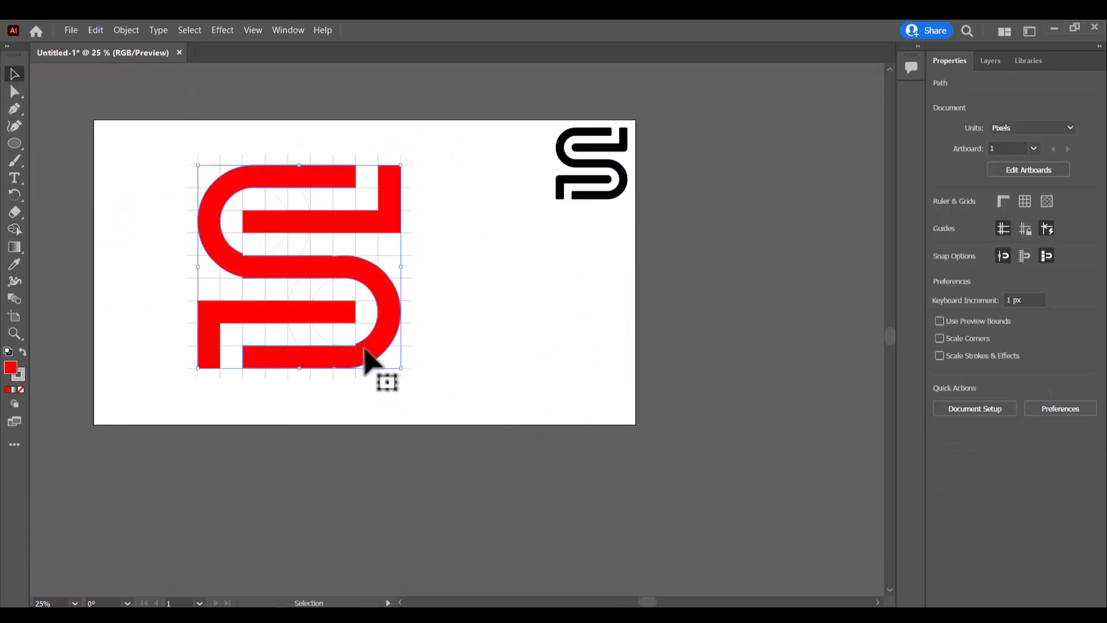
{"action": "left_click", "coordinate": [243, 315], "text": "shift"}
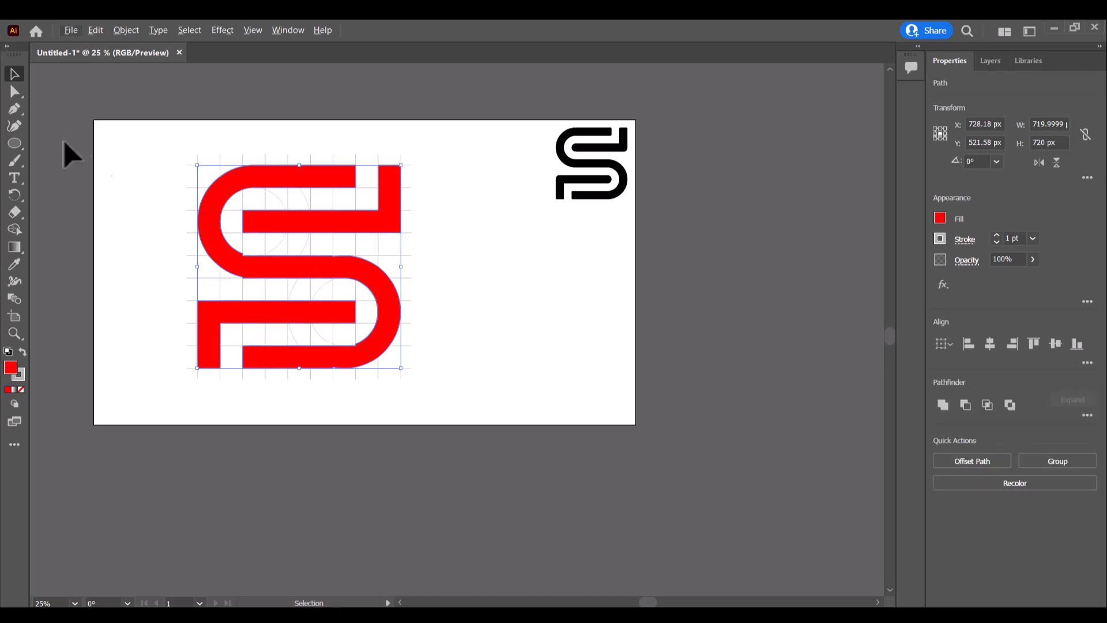
{"action": "left_click_drag", "start_coordinate": [354, 264], "coordinate": [581, 311]}
{"action": "left_click", "coordinate": [136, 231]}
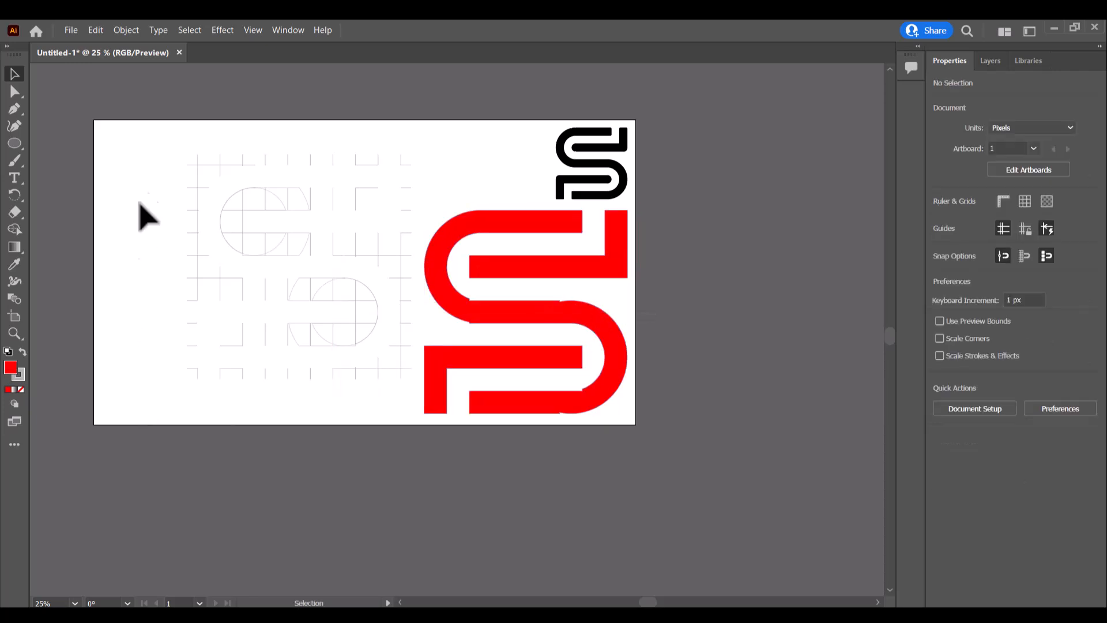
Step: Delete the leftover grid and circle lines and move the red S back to the middle of the artboard
{"action": "mouse_move", "coordinate": [416, 396]}
{"action": "left_mouse_down"}
{"action": "mouse_move", "coordinate": [414, 418]}
{"action": "mouse_move", "coordinate": [413, 389]}
{"action": "left_mouse_up"}
{"action": "key", "text": "Delete"}
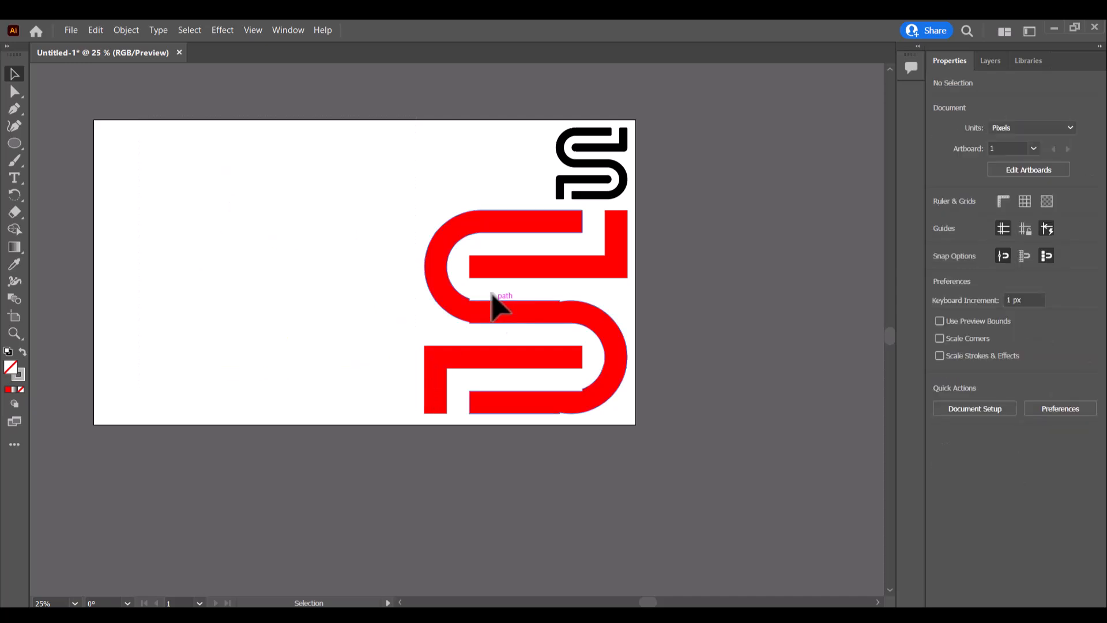
{"action": "left_click", "coordinate": [587, 357]}
{"action": "left_click_drag", "start_coordinate": [569, 321], "coordinate": [390, 271]}
{"action": "left_click", "coordinate": [522, 302]}
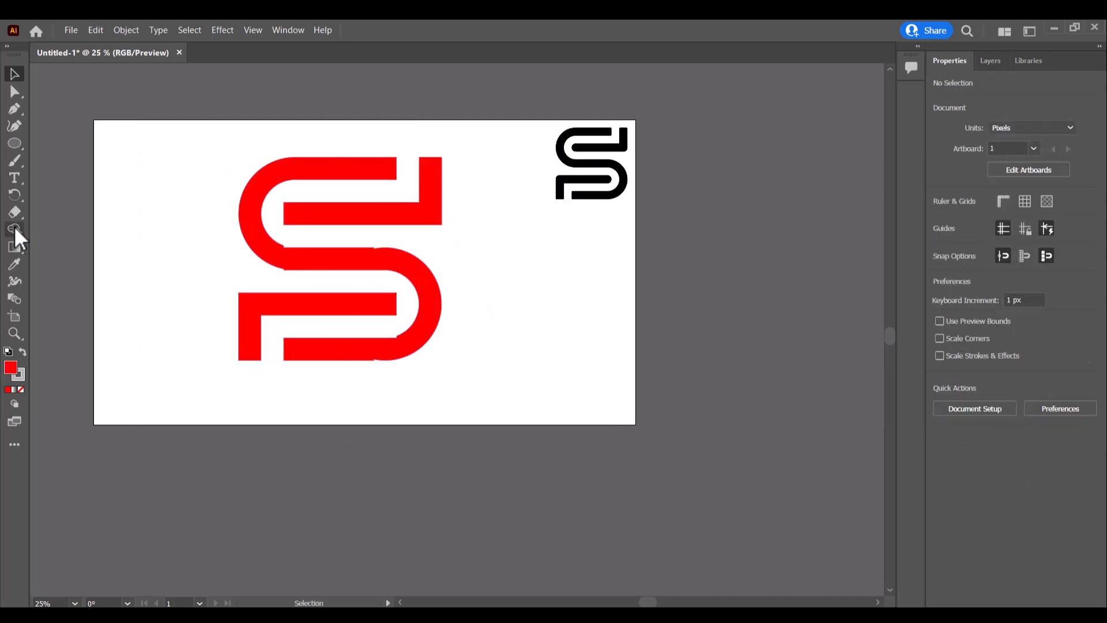
Step: Draw a closed red triangular patch with the Pen tool over the notch on the lower curve's inner edge
{"action": "left_click", "coordinate": [12, 108]}
{"action": "scroll", "coordinate": [358, 317], "scroll_direction": "up", "scroll_amount": 4}
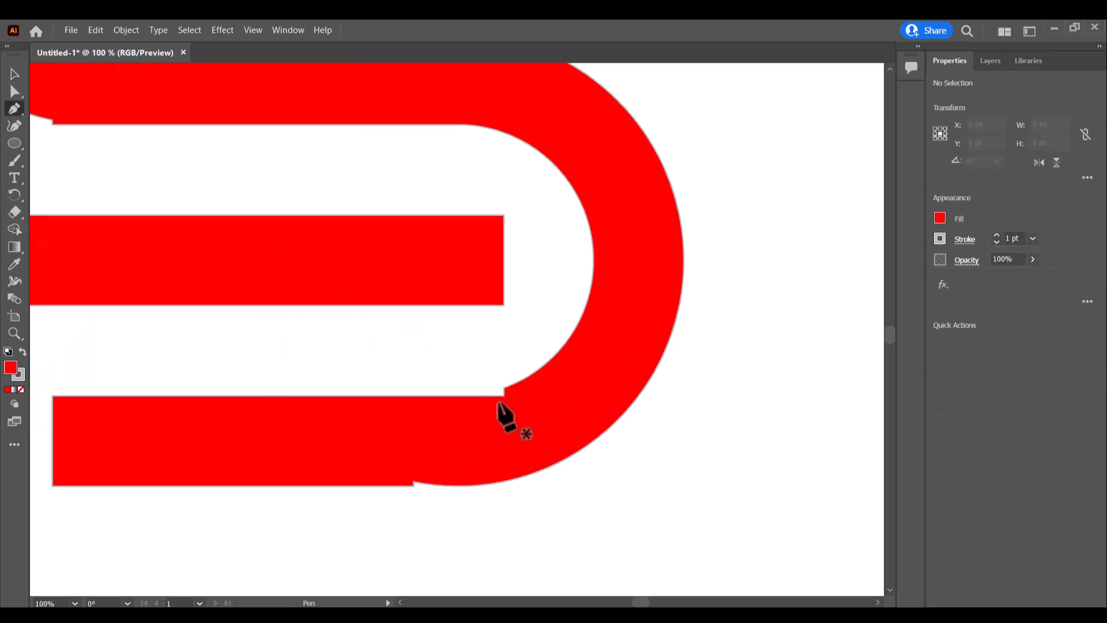
{"action": "left_click", "coordinate": [503, 389]}
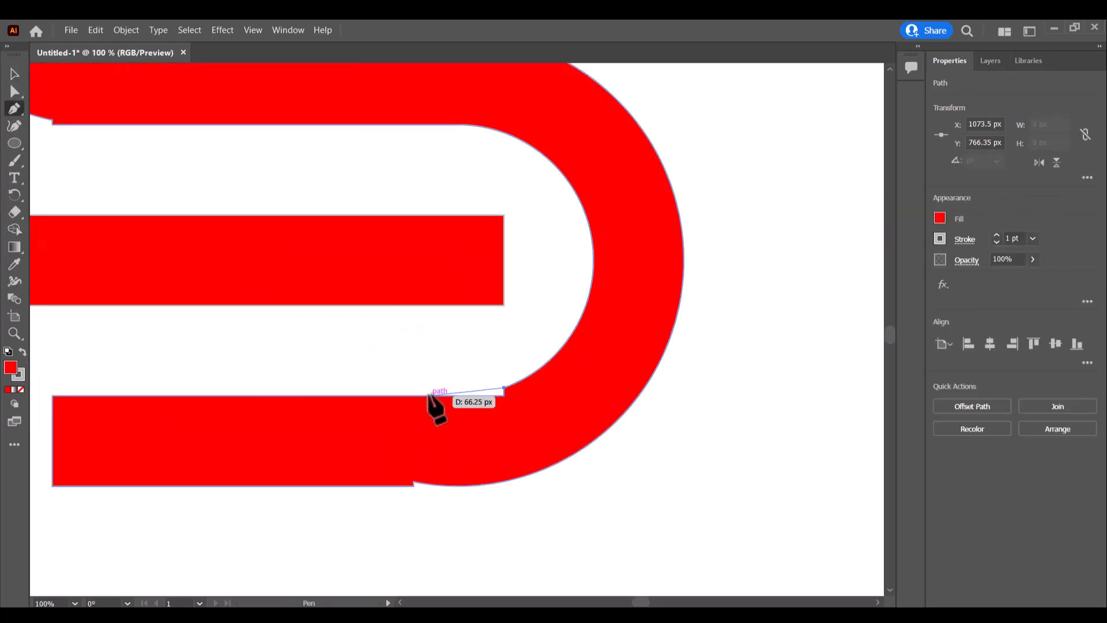
{"action": "left_click", "coordinate": [454, 396]}
{"action": "left_click", "coordinate": [503, 429]}
{"action": "left_click", "coordinate": [504, 389]}
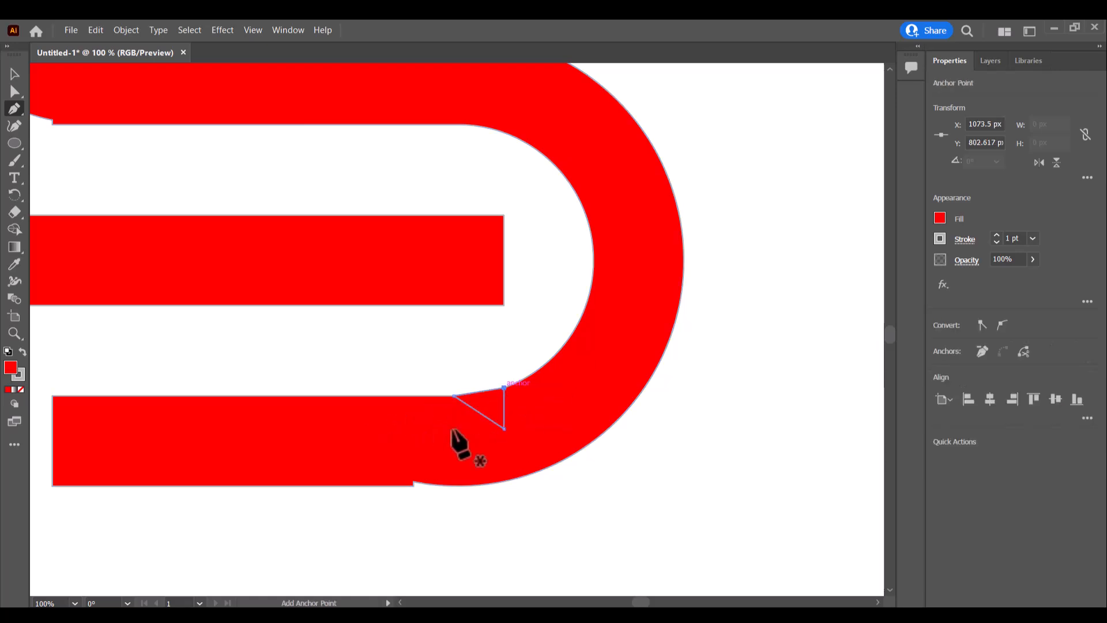
Step: Bend the triangular patch's upper edge with the Curvature tool to follow the lower curve, and deselect it
{"action": "left_click", "coordinate": [14, 125]}
{"action": "scroll", "coordinate": [471, 406], "scroll_direction": "up", "scroll_amount": 3}
{"action": "left_click_drag", "start_coordinate": [490, 362], "coordinate": [492, 368]}
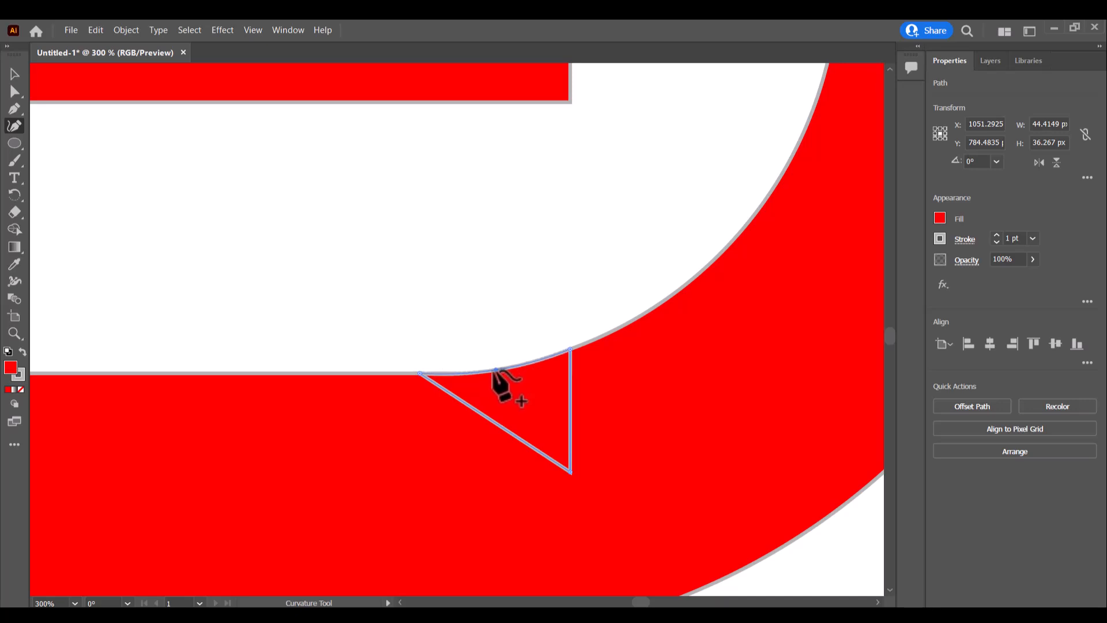
{"action": "scroll", "coordinate": [493, 386], "scroll_direction": "down", "scroll_amount": 5}
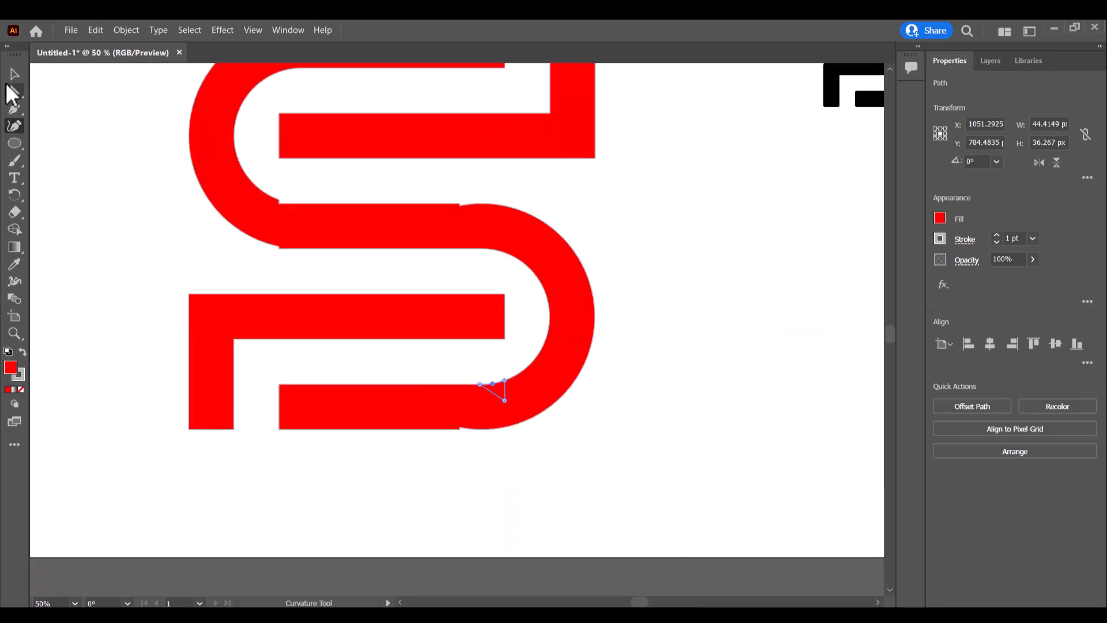
{"action": "left_click", "coordinate": [91, 189]}
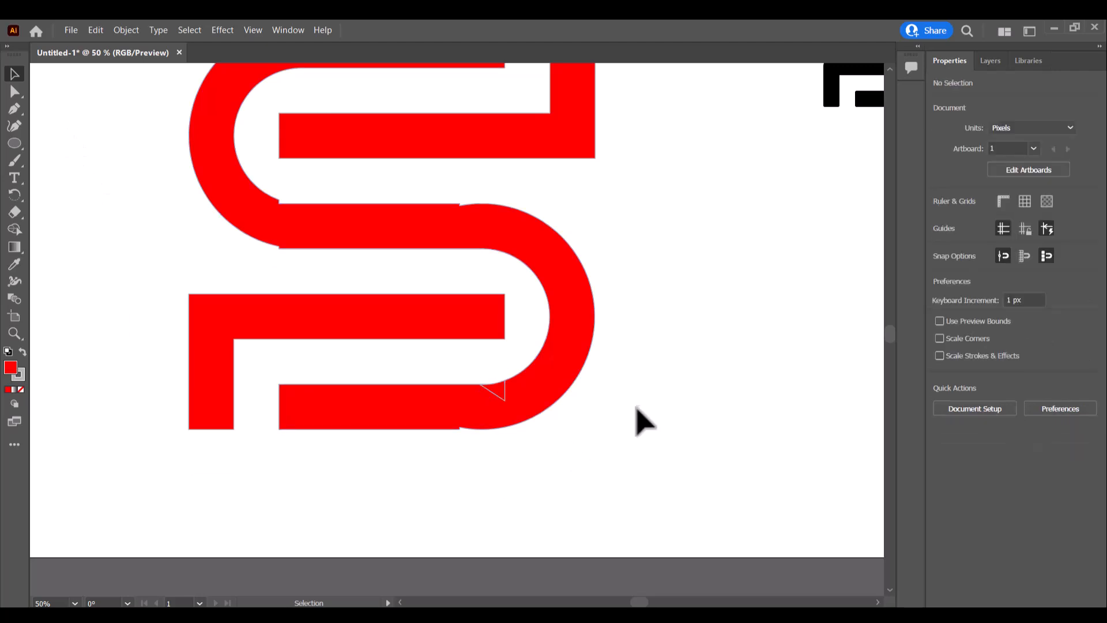
{"action": "scroll", "coordinate": [528, 423], "scroll_direction": "up", "scroll_amount": 4}
{"action": "scroll", "coordinate": [436, 399], "scroll_direction": "down", "scroll_amount": 2}
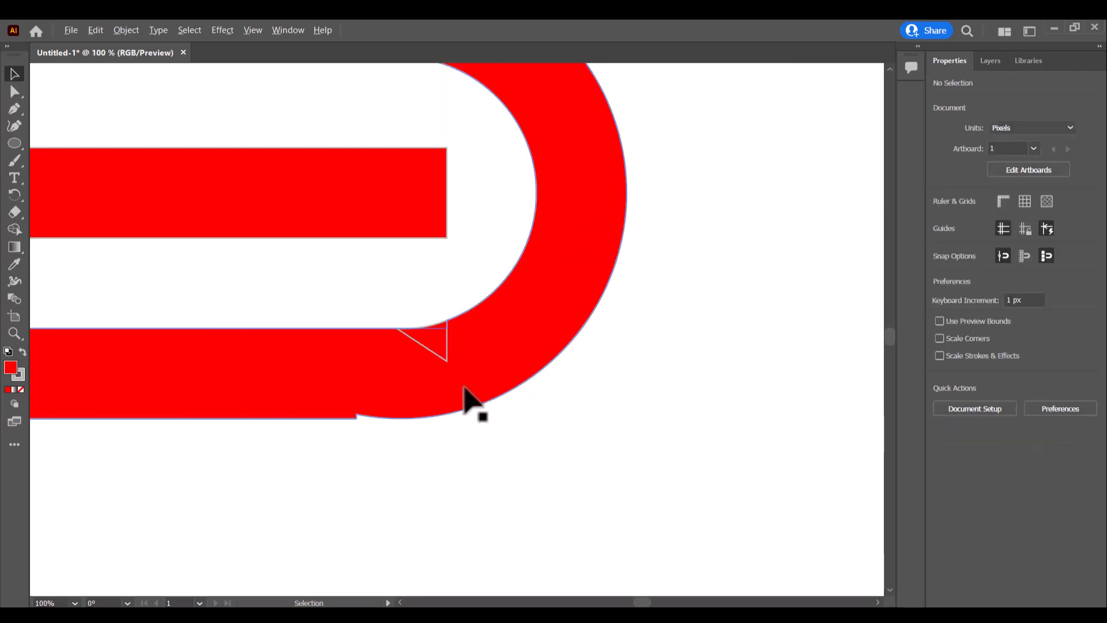
{"action": "key", "text": "ctrl+a"}
{"action": "left_click", "coordinate": [15, 229]}
{"action": "key", "text": "ctrl+shift+a"}
{"action": "scroll", "coordinate": [451, 352], "scroll_direction": "up", "scroll_amount": 3}
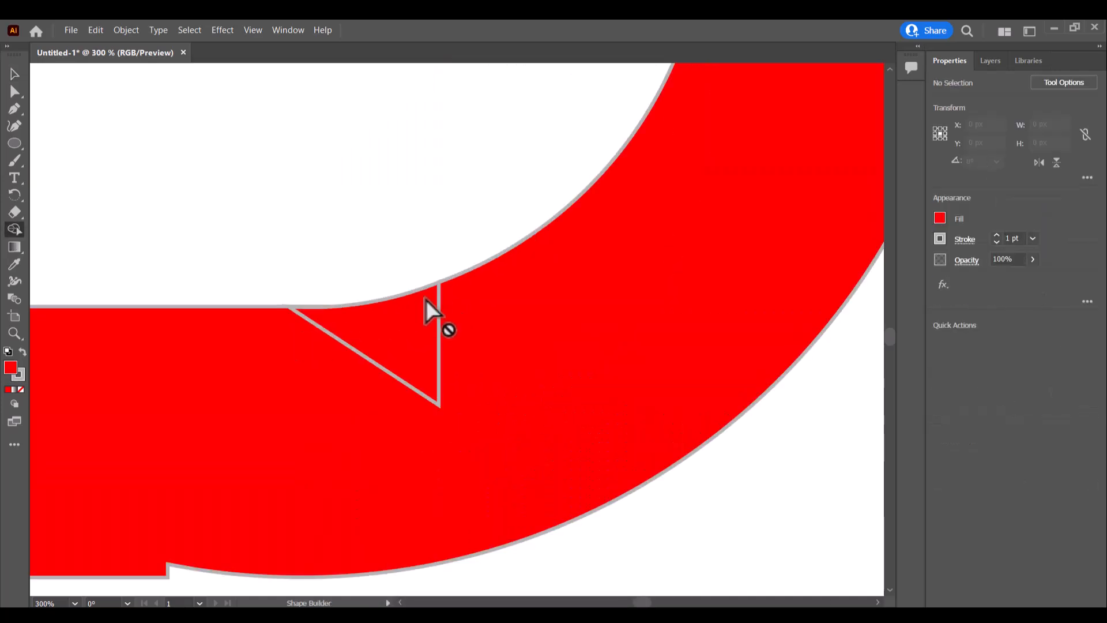
{"action": "key", "text": "ctrl+alt+x"}
{"action": "scroll", "coordinate": [529, 340], "scroll_direction": "down", "scroll_amount": 2}
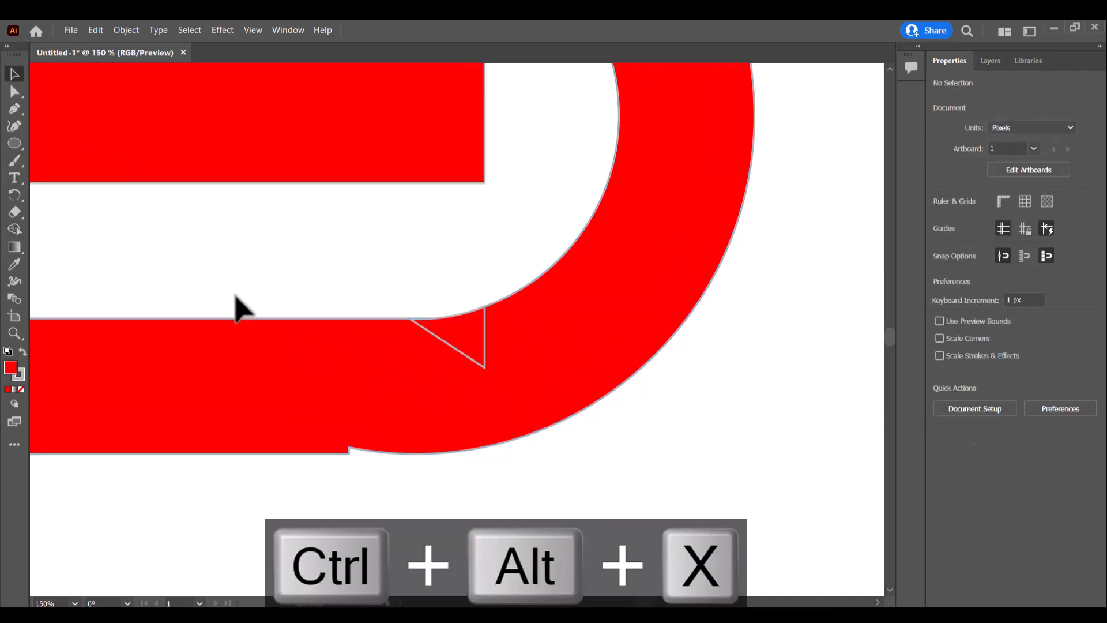
Step: Merge the triangular patch into the lower curve with the Shape Builder tool and deselect the artwork
{"action": "key", "text": "ctrl+a"}
{"action": "left_click", "coordinate": [14, 229]}
{"action": "left_click_drag", "start_coordinate": [509, 309], "coordinate": [423, 320]}
{"action": "scroll", "coordinate": [425, 329], "scroll_direction": "up", "scroll_amount": 3}
{"action": "scroll", "coordinate": [452, 324], "scroll_direction": "down", "scroll_amount": 7}
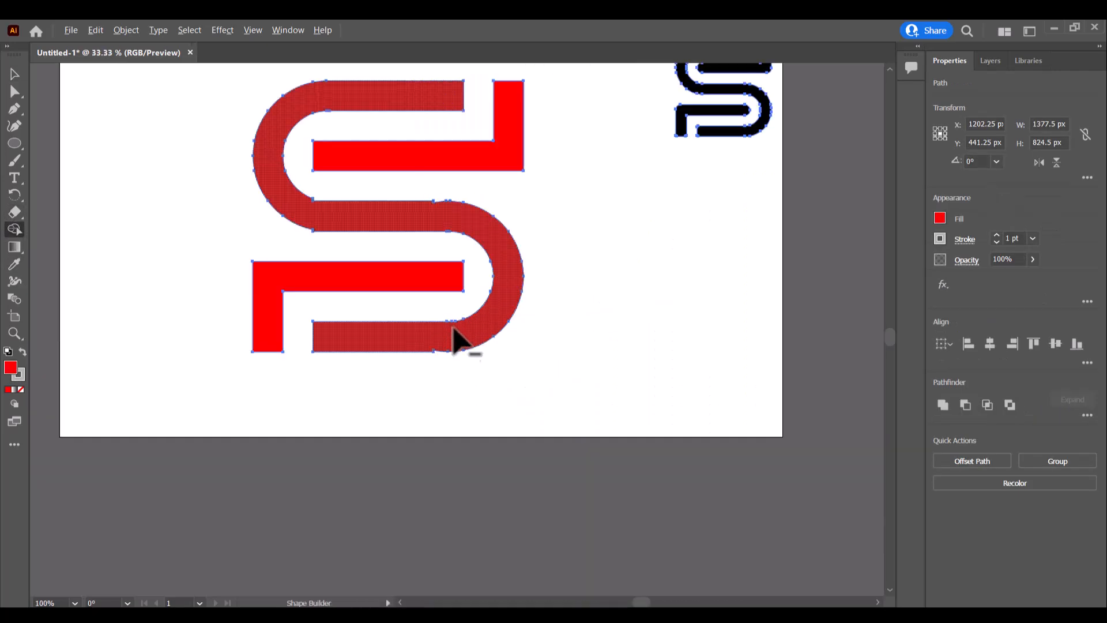
{"action": "scroll", "coordinate": [144, 158], "scroll_direction": "up", "scroll_amount": 2}
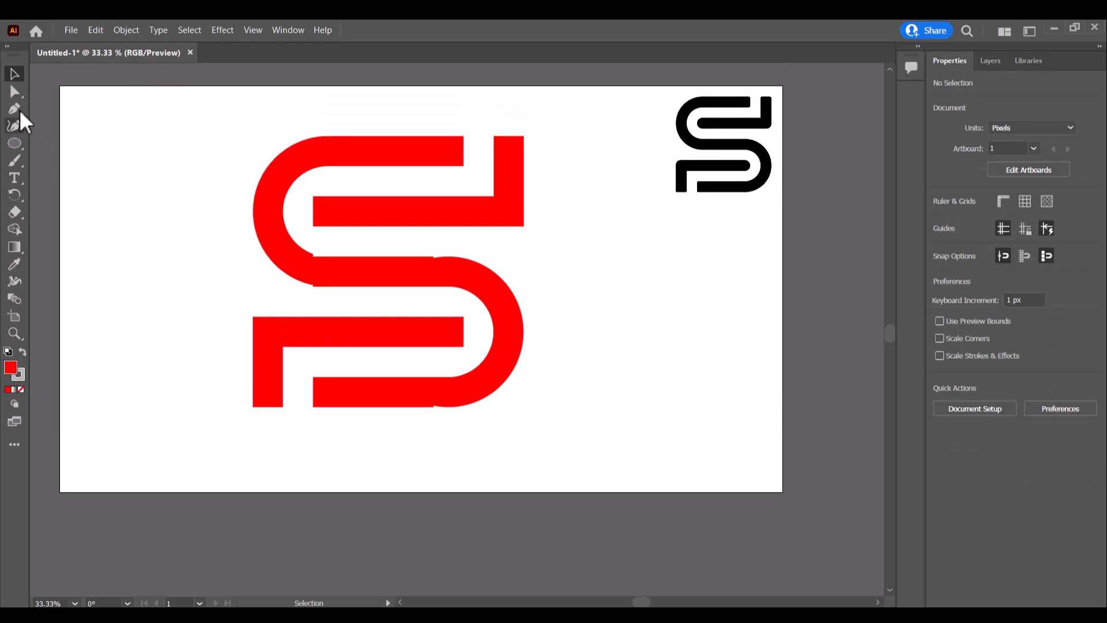
Step: Draw a four-sided red patch with the Pen tool over the notch where the upper curve's inner edge meets the middle bar
{"action": "left_click", "coordinate": [13, 110]}
{"action": "scroll", "coordinate": [329, 242], "scroll_direction": "up", "scroll_amount": 2}
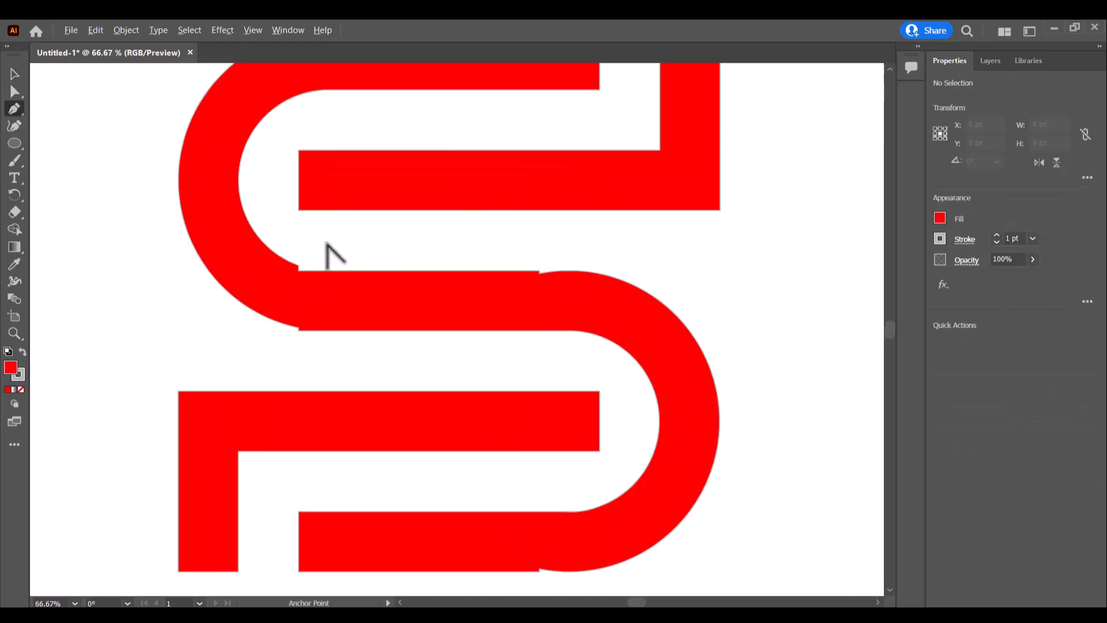
{"action": "left_click", "coordinate": [298, 265]}
{"action": "scroll", "coordinate": [340, 286], "scroll_direction": "up", "scroll_amount": 3}
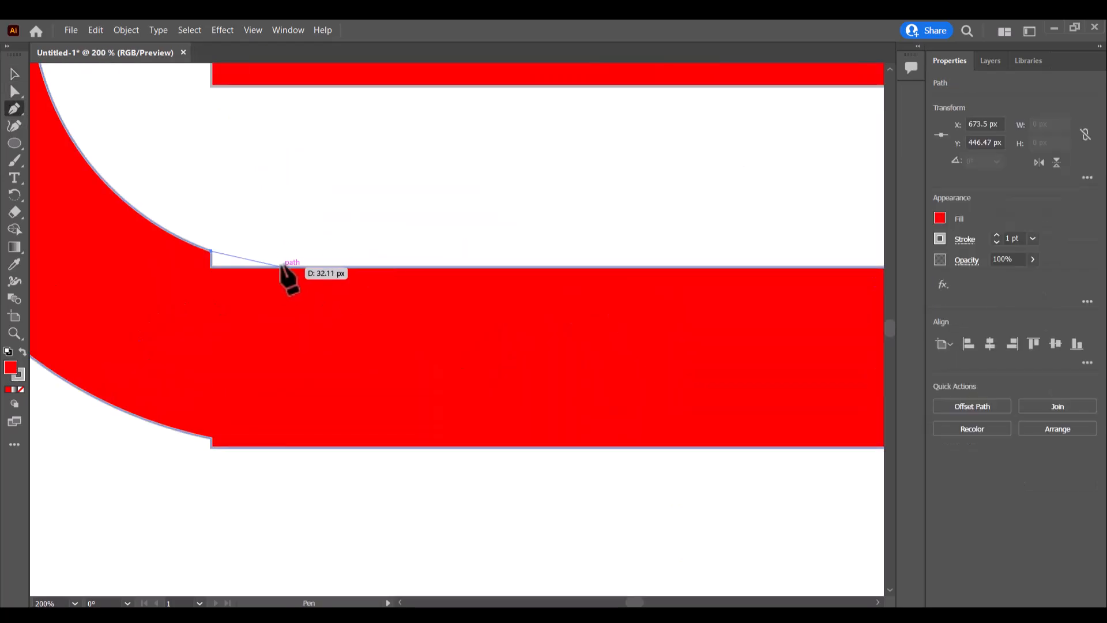
{"action": "left_click", "coordinate": [283, 266]}
{"action": "left_click", "coordinate": [231, 325]}
{"action": "left_click", "coordinate": [145, 273]}
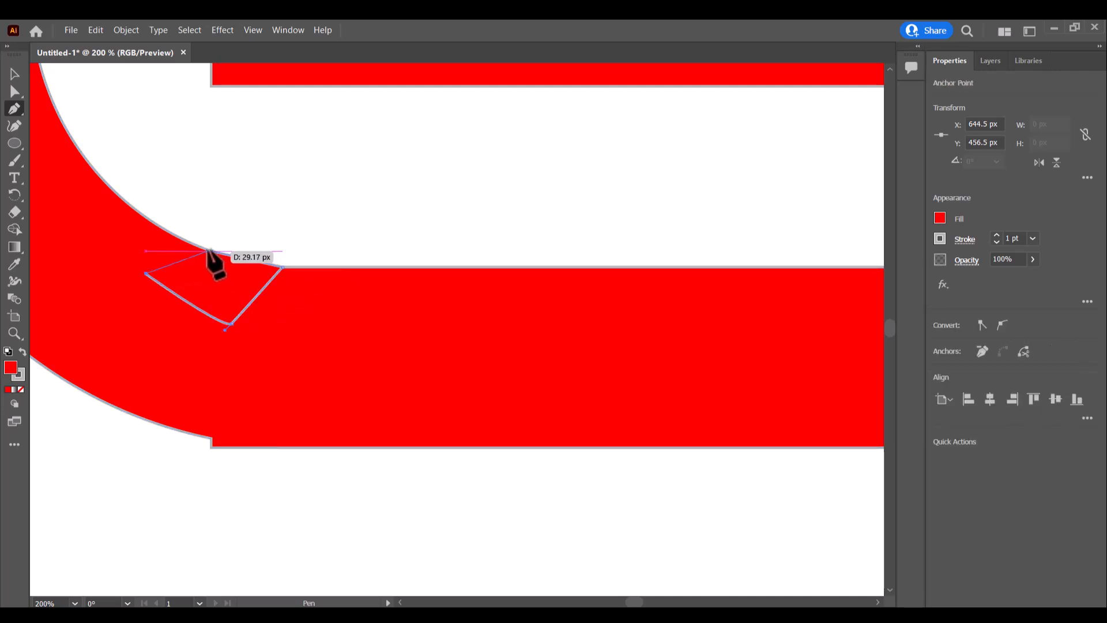
Step: Bend the four-sided patch's upper edge with the Curvature tool to continue the upper curve, and deselect it
{"action": "left_click", "coordinate": [14, 126]}
{"action": "scroll", "coordinate": [226, 277], "scroll_direction": "up", "scroll_amount": 2}
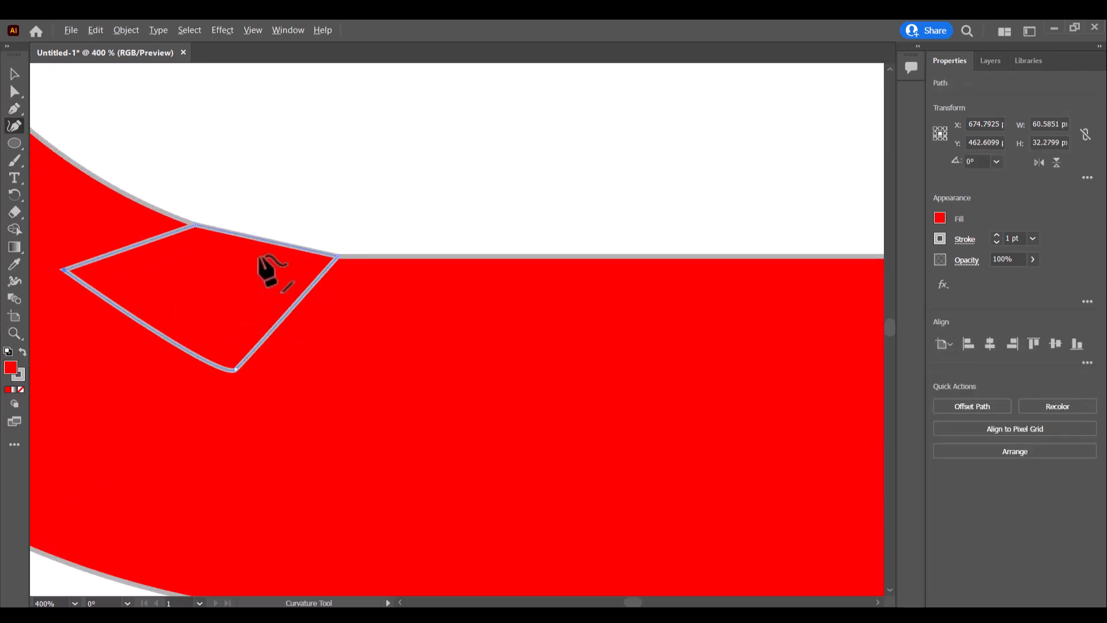
{"action": "left_click", "coordinate": [249, 236]}
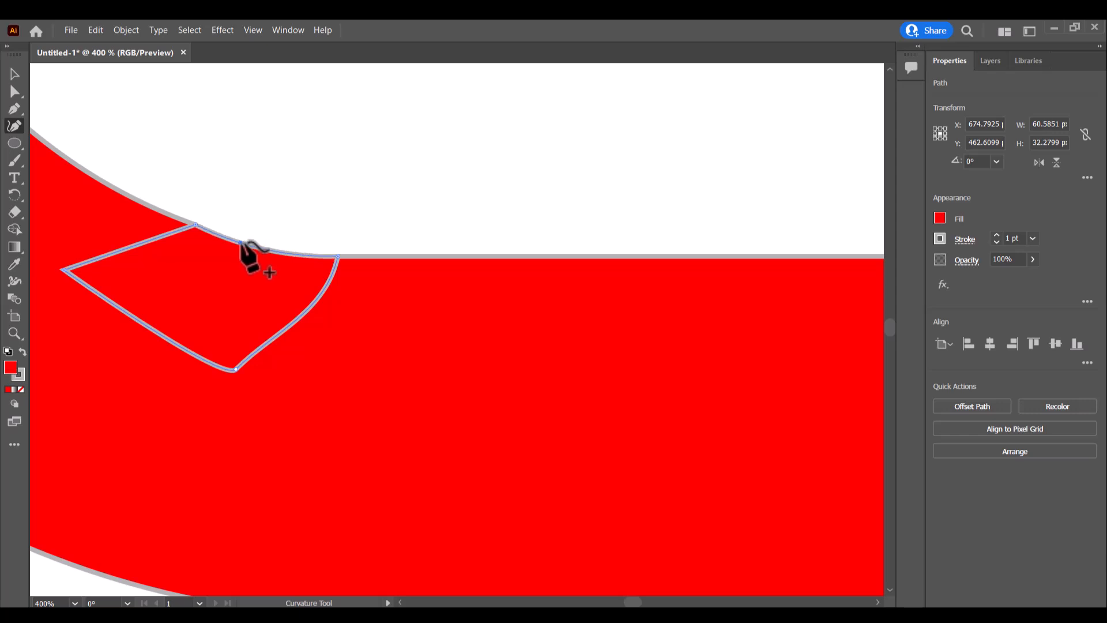
{"action": "scroll", "coordinate": [244, 237], "scroll_direction": "down", "scroll_amount": 6}
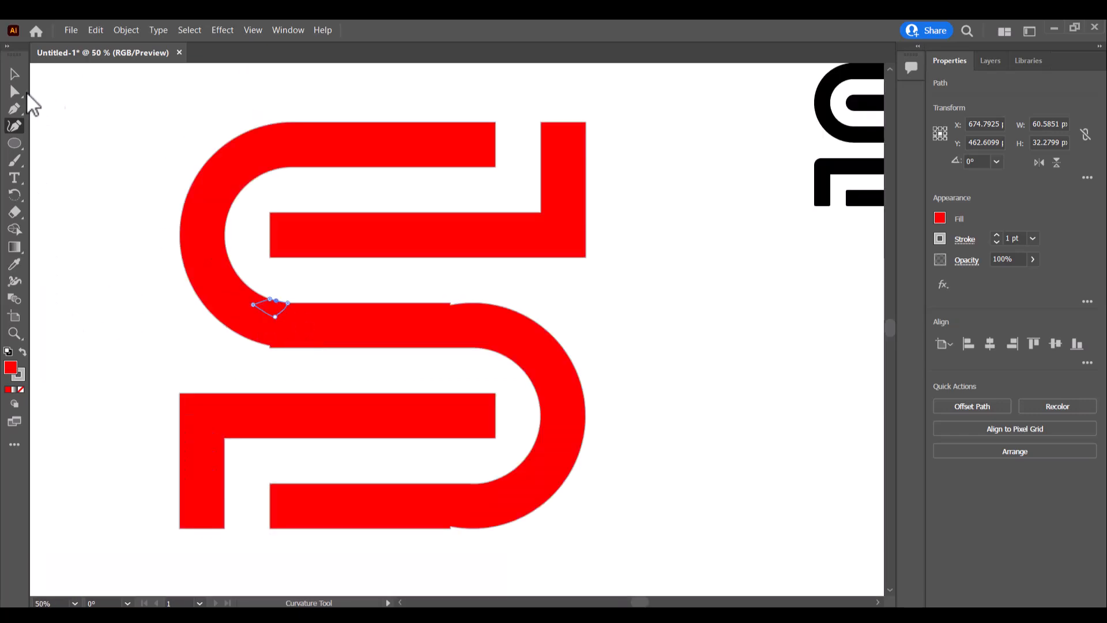
{"action": "key", "text": "v"}
{"action": "left_click", "coordinate": [204, 214]}
{"action": "left_click", "coordinate": [272, 375]}
Step: Merge the four-sided patch into the S band with the Shape Builder tool and deselect the artwork
{"action": "key", "text": "ctrl+a"}
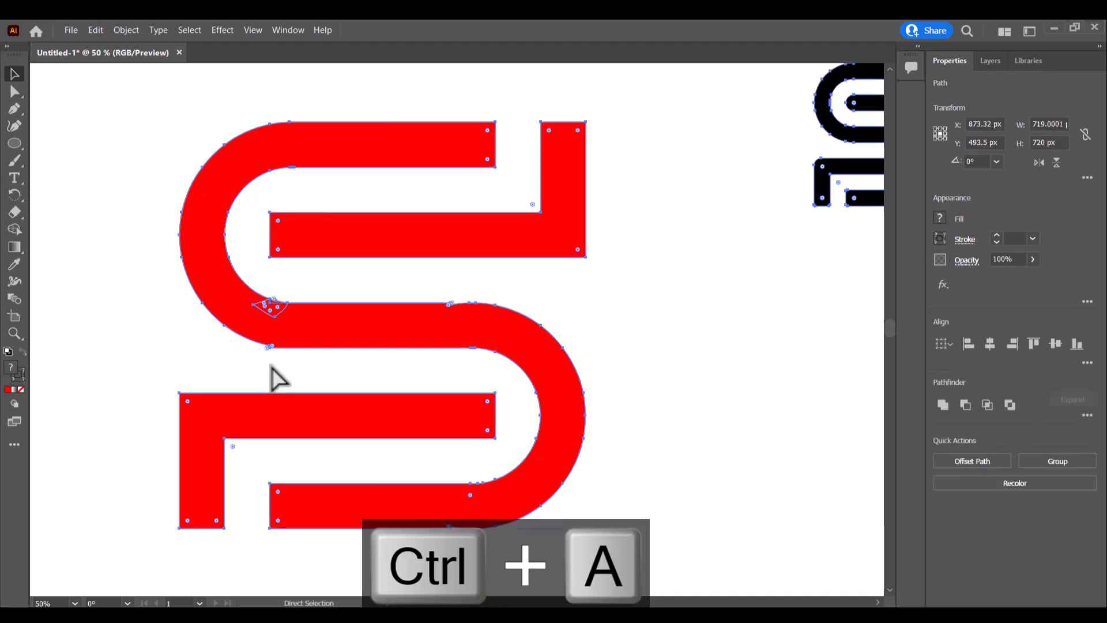
{"action": "left_click", "coordinate": [14, 229]}
{"action": "scroll", "coordinate": [224, 302], "scroll_direction": "up", "scroll_amount": 3}
{"action": "mouse_move", "coordinate": [311, 339]}
{"action": "left_mouse_down"}
{"action": "mouse_move", "coordinate": [359, 328]}
{"action": "mouse_move", "coordinate": [343, 292]}
{"action": "mouse_move", "coordinate": [416, 323]}
{"action": "left_mouse_up"}
{"action": "scroll", "coordinate": [404, 331], "scroll_direction": "down", "scroll_amount": 6}
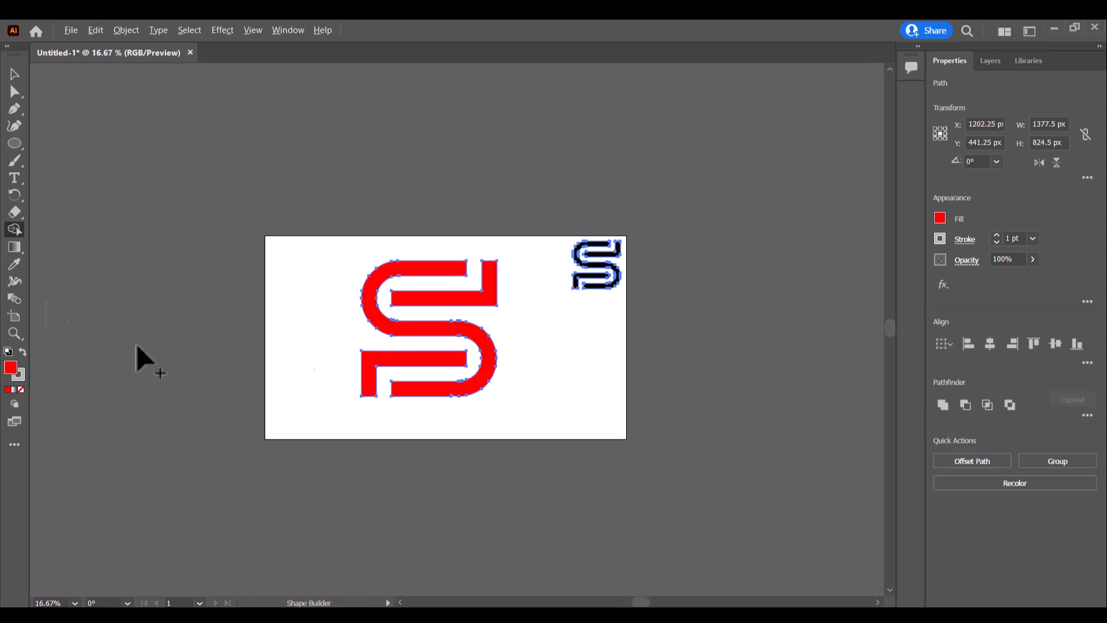
{"action": "left_click", "coordinate": [11, 72]}
{"action": "left_click", "coordinate": [183, 240]}
Step: Draw a four-sided red patch with the Pen tool over the notch where the bottom bar's lower edge meets the curve, and deselect it
{"action": "scroll", "coordinate": [452, 388], "scroll_direction": "up", "scroll_amount": 4}
{"action": "left_click", "coordinate": [12, 110]}
{"action": "scroll", "coordinate": [462, 494], "scroll_direction": "up", "scroll_amount": 3}
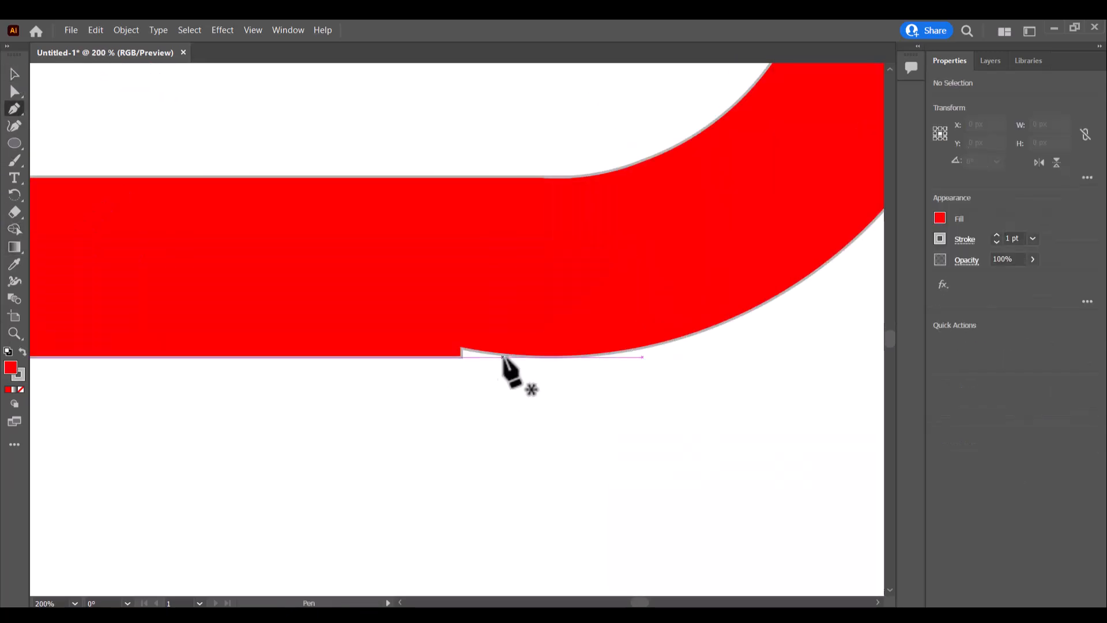
{"action": "left_click", "coordinate": [461, 353]}
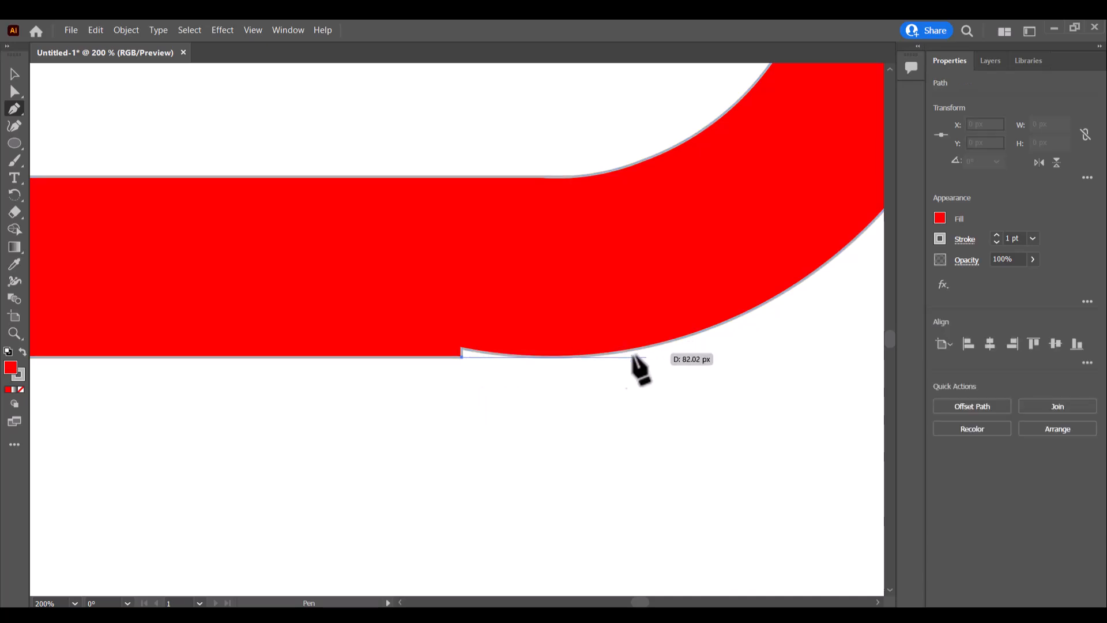
{"action": "left_click", "coordinate": [577, 357]}
{"action": "left_click", "coordinate": [624, 289]}
{"action": "left_click", "coordinate": [332, 314]}
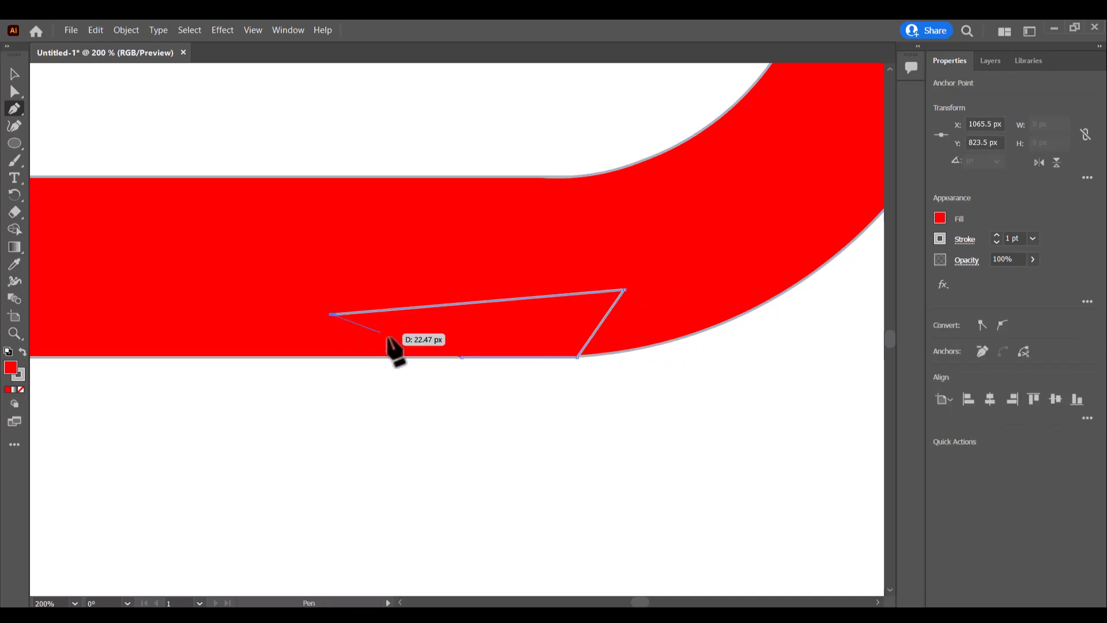
{"action": "key", "text": "ctrl+z"}
{"action": "left_click", "coordinate": [460, 357]}
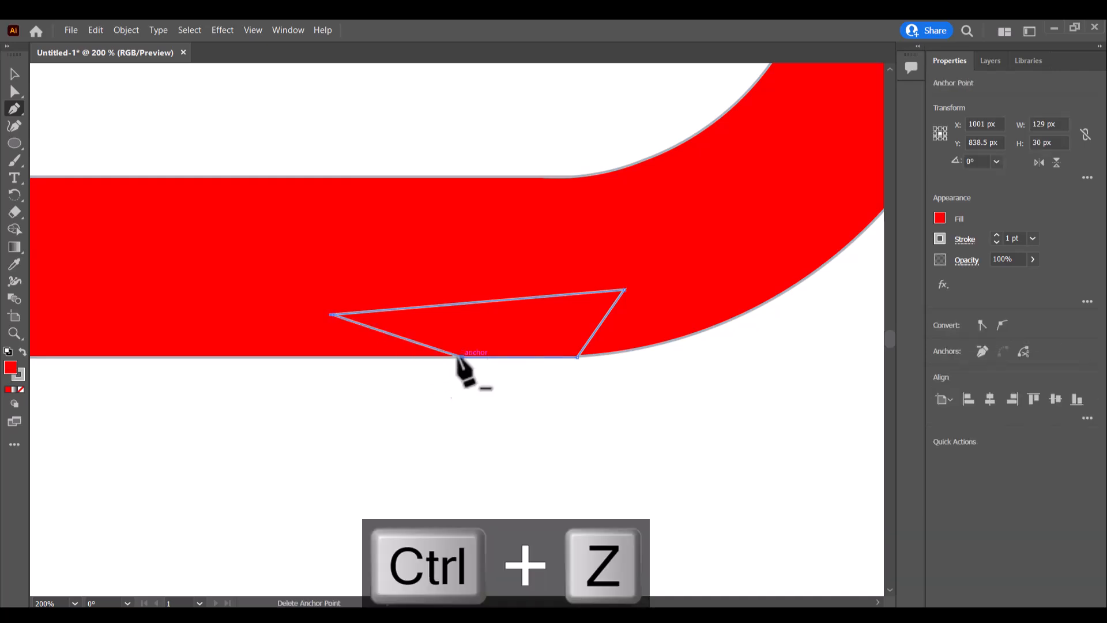
{"action": "left_click", "coordinate": [14, 74]}
{"action": "left_click", "coordinate": [119, 109]}
Step: Try to merge the patch at the bottom bar's lower edge with the Shape Builder tool, and undo the last merge
{"action": "key", "text": "ctrl+a"}
{"action": "key", "text": "shift+m"}
{"action": "left_click_drag", "start_coordinate": [407, 354], "coordinate": [518, 356]}
{"action": "scroll", "coordinate": [502, 353], "scroll_direction": "up", "scroll_amount": 3}
{"action": "scroll", "coordinate": [680, 391], "scroll_direction": "up", "scroll_amount": 2}
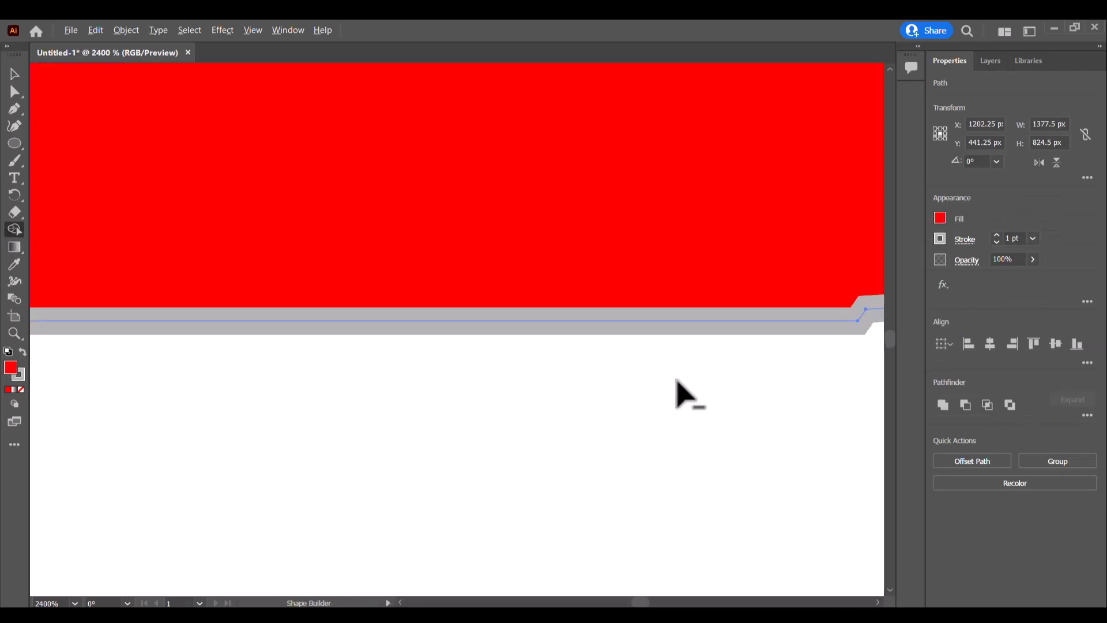
{"action": "key", "text": "ctrl+z"}
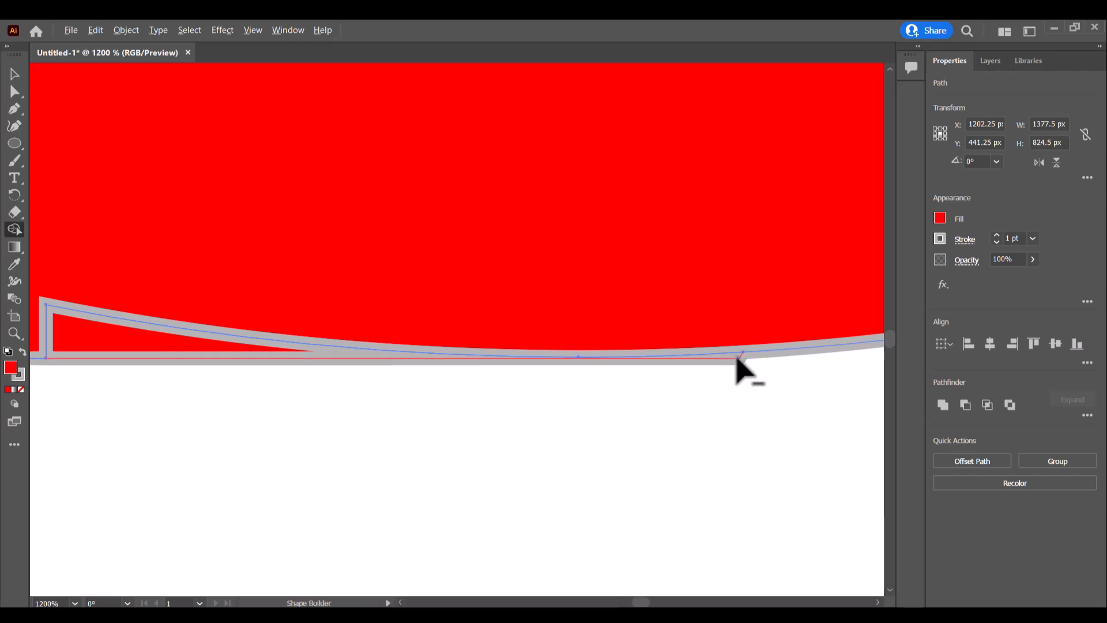
Step: Subtract the leftover patch sliver beneath the bottom curve with the Shape Builder tool
{"action": "scroll", "coordinate": [684, 414], "scroll_direction": "down", "scroll_amount": 2}
{"action": "key", "text": "ctrl+a"}
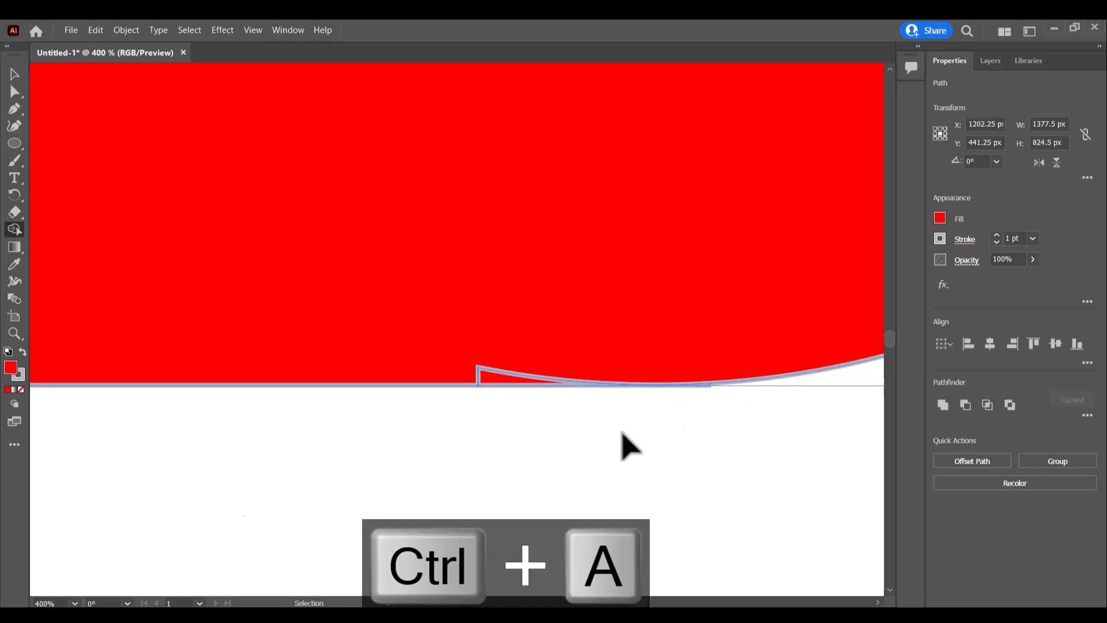
{"action": "scroll", "coordinate": [688, 410], "scroll_direction": "up", "scroll_amount": 4}
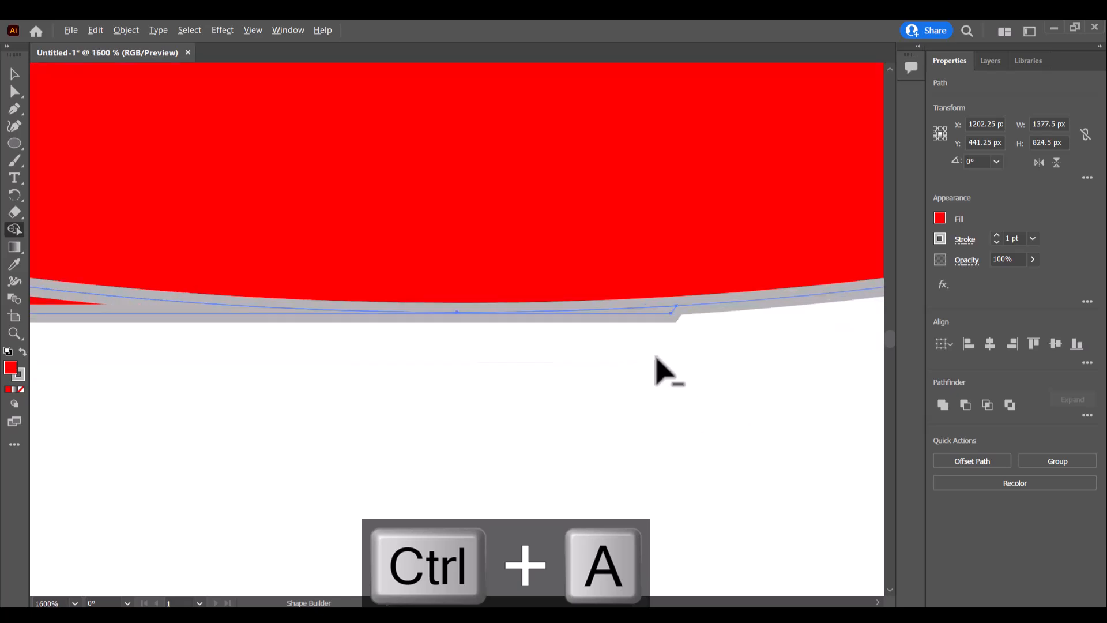
{"action": "left_click", "coordinate": [655, 314], "text": "alt"}
{"action": "scroll", "coordinate": [646, 329], "scroll_direction": "down", "scroll_amount": 5}
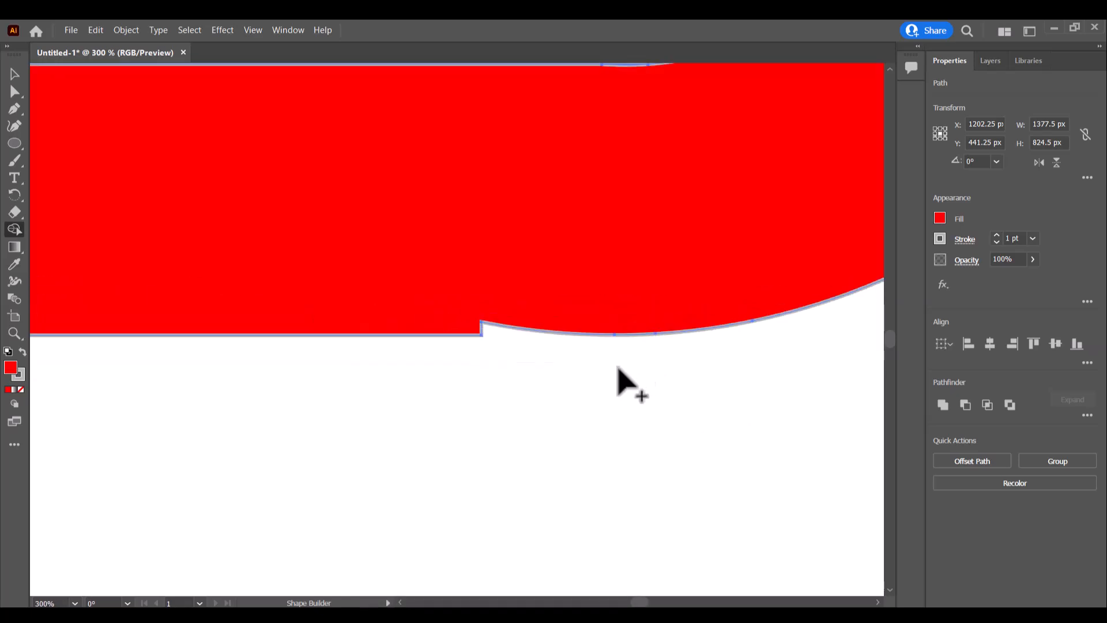
Step: Deselect the artwork and draw a new four-sided Pen patch over the notch at the bottom bar's lower edge
{"action": "left_click", "coordinate": [15, 75]}
{"action": "left_click", "coordinate": [138, 347]}
{"action": "left_click", "coordinate": [15, 109]}
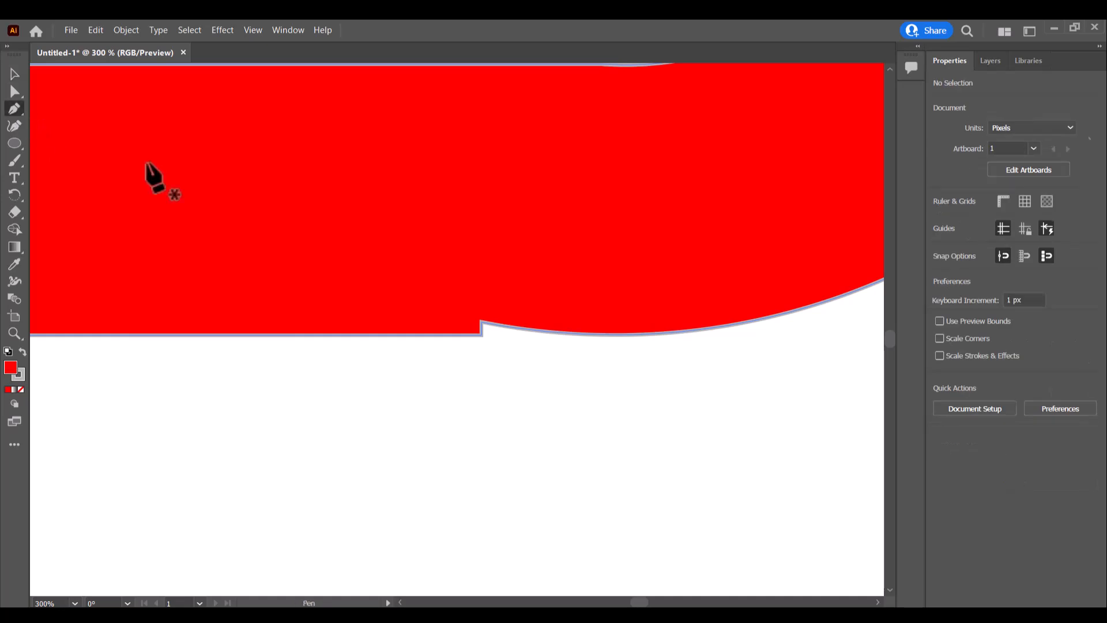
{"action": "left_click", "coordinate": [481, 334]}
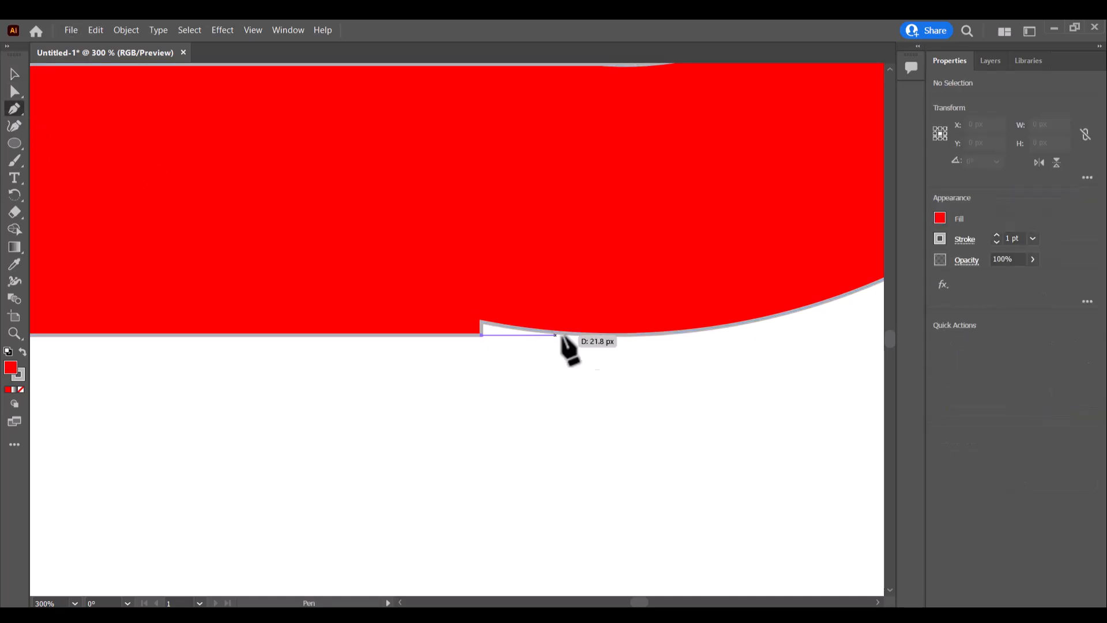
{"action": "left_click", "coordinate": [636, 334]}
{"action": "left_click", "coordinate": [664, 253]}
{"action": "left_click", "coordinate": [302, 280]}
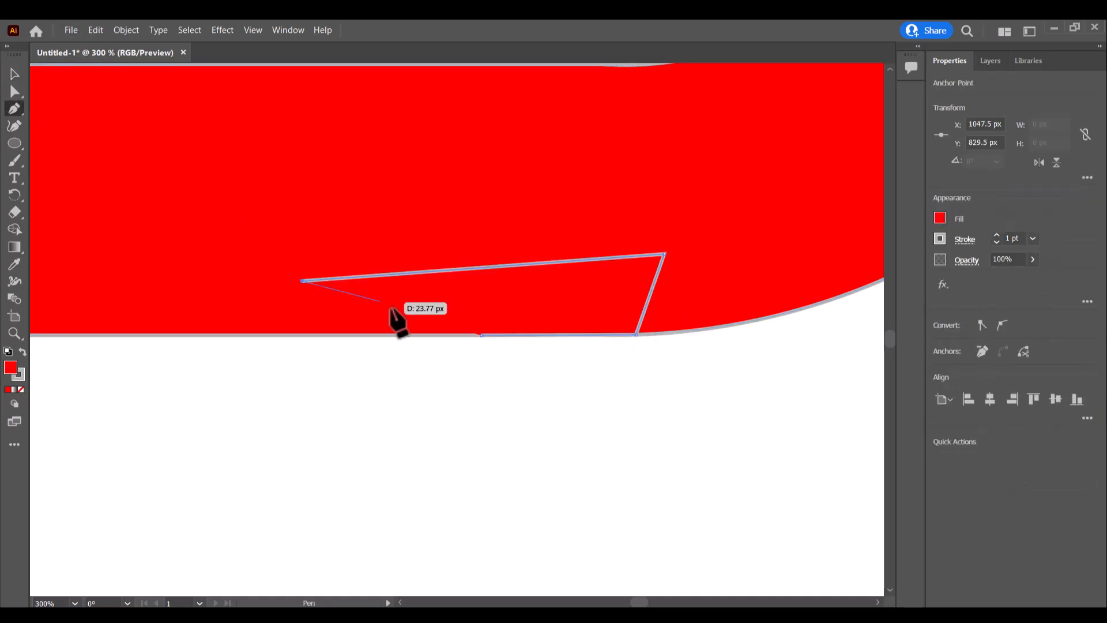
{"action": "left_click", "coordinate": [480, 335]}
{"action": "left_click", "coordinate": [15, 74]}
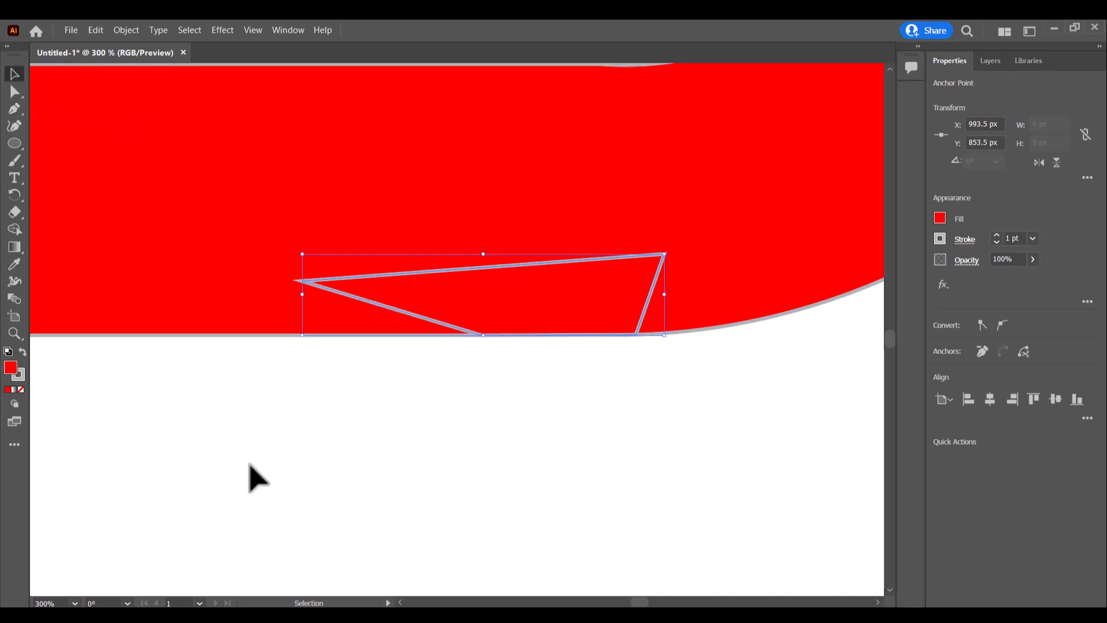
{"action": "left_click", "coordinate": [214, 360]}
Step: Merge the new bottom patch and the small notch area into the S band with the Shape Builder tool, and deselect the artwork
{"action": "key", "text": "ctrl+a"}
{"action": "left_click", "coordinate": [14, 229]}
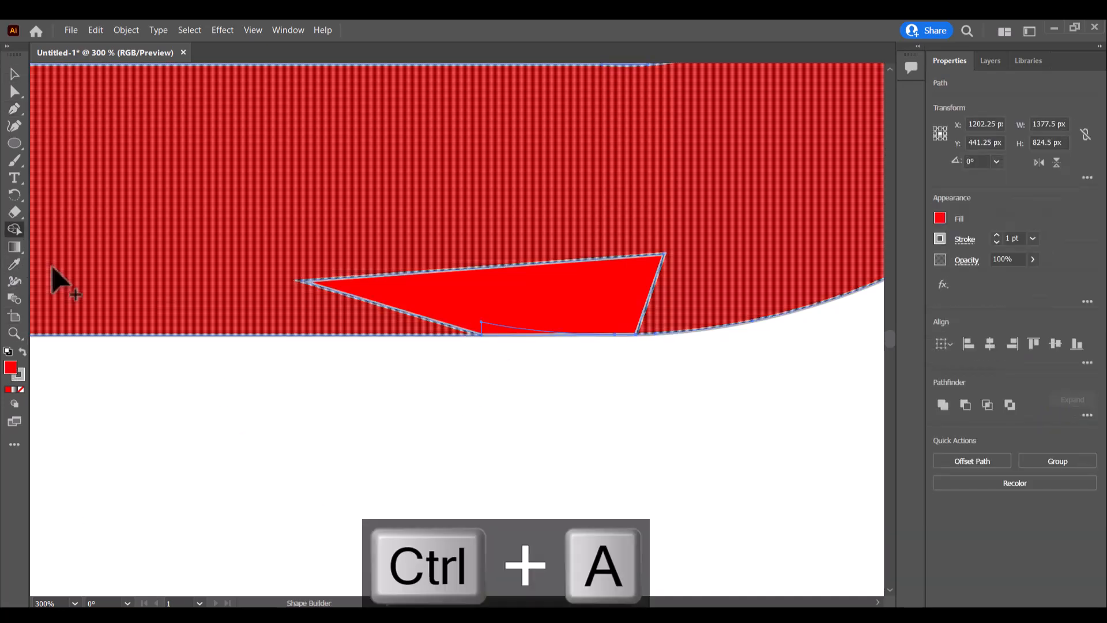
{"action": "mouse_move", "coordinate": [631, 303]}
{"action": "left_mouse_down"}
{"action": "mouse_move", "coordinate": [483, 305]}
{"action": "mouse_move", "coordinate": [462, 328]}
{"action": "left_mouse_up"}
{"action": "scroll", "coordinate": [461, 328], "scroll_direction": "up", "scroll_amount": 4}
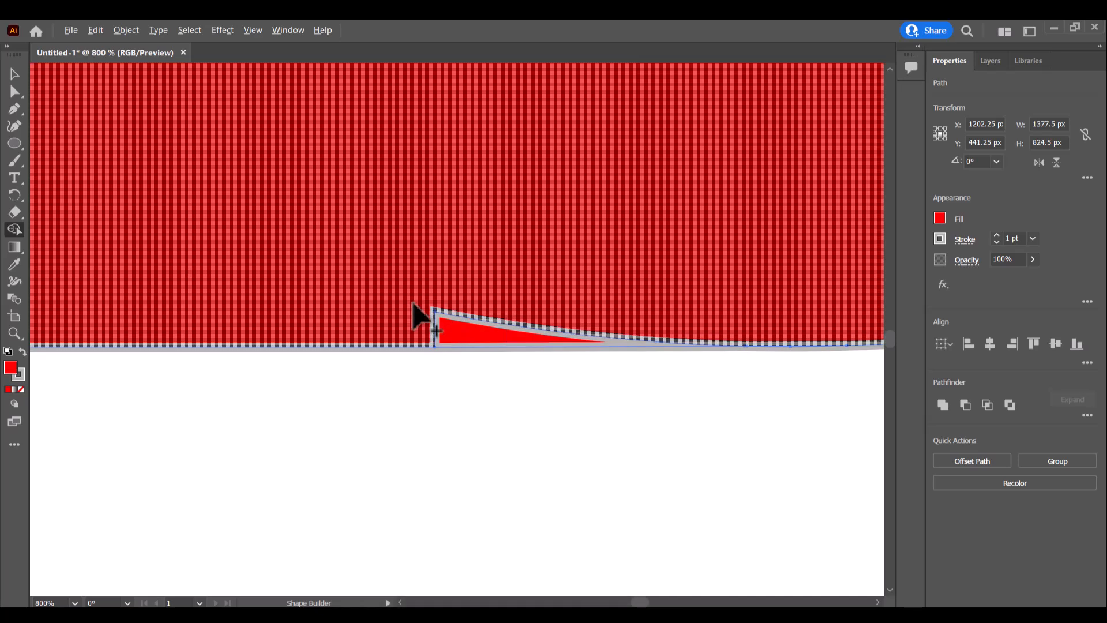
{"action": "scroll", "coordinate": [484, 352], "scroll_direction": "down", "scroll_amount": 8}
{"action": "scroll", "coordinate": [186, 329], "scroll_direction": "up", "scroll_amount": 4}
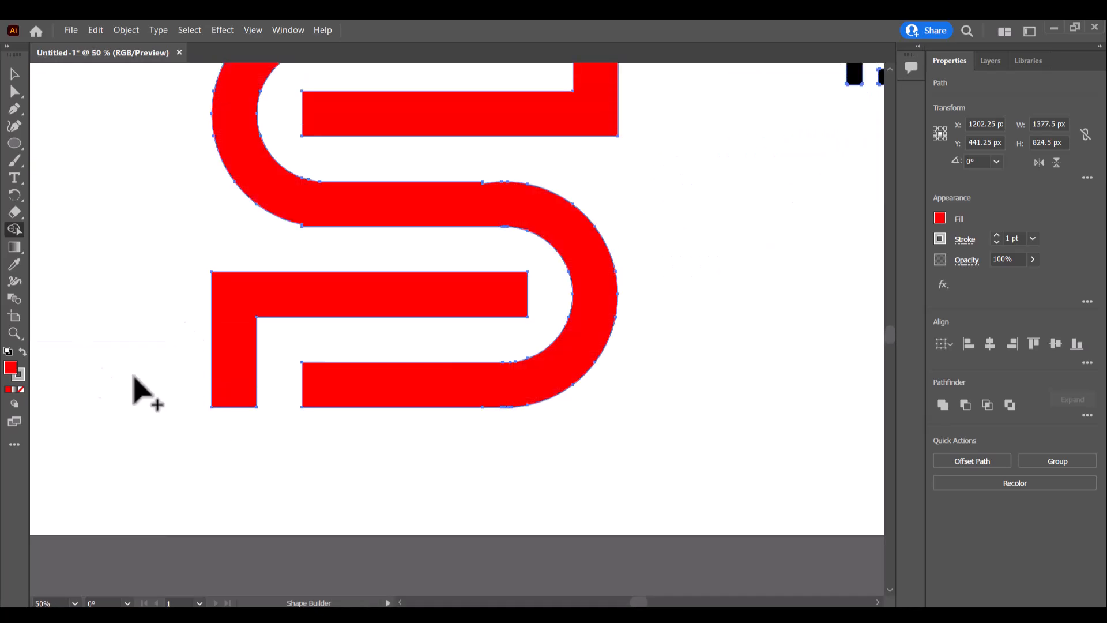
{"action": "left_click", "coordinate": [16, 77]}
{"action": "left_click", "coordinate": [106, 144]}
Step: Draw a four-sided red patch with the Pen tool over the notch where the middle bar's upper edge meets the lower curve, and deselect it
{"action": "scroll", "coordinate": [112, 184], "scroll_direction": "up", "scroll_amount": 2}
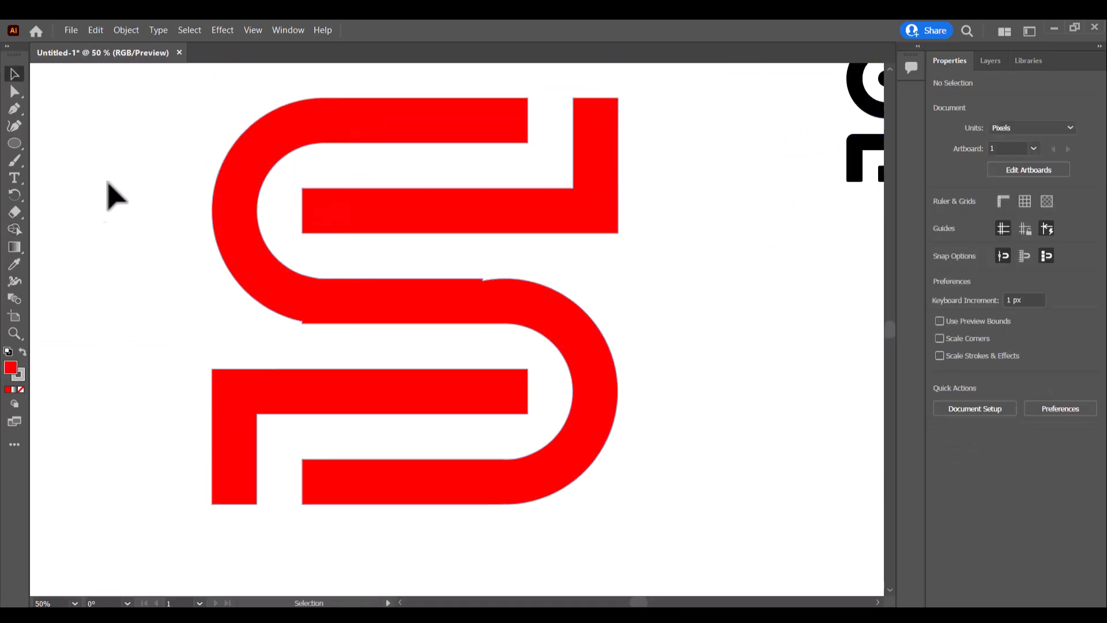
{"action": "scroll", "coordinate": [438, 271], "scroll_direction": "up", "scroll_amount": 4}
{"action": "left_click_drag", "start_coordinate": [620, 301], "coordinate": [745, 300]}
{"action": "left_click", "coordinate": [739, 357]}
{"action": "left_click", "coordinate": [548, 367]}
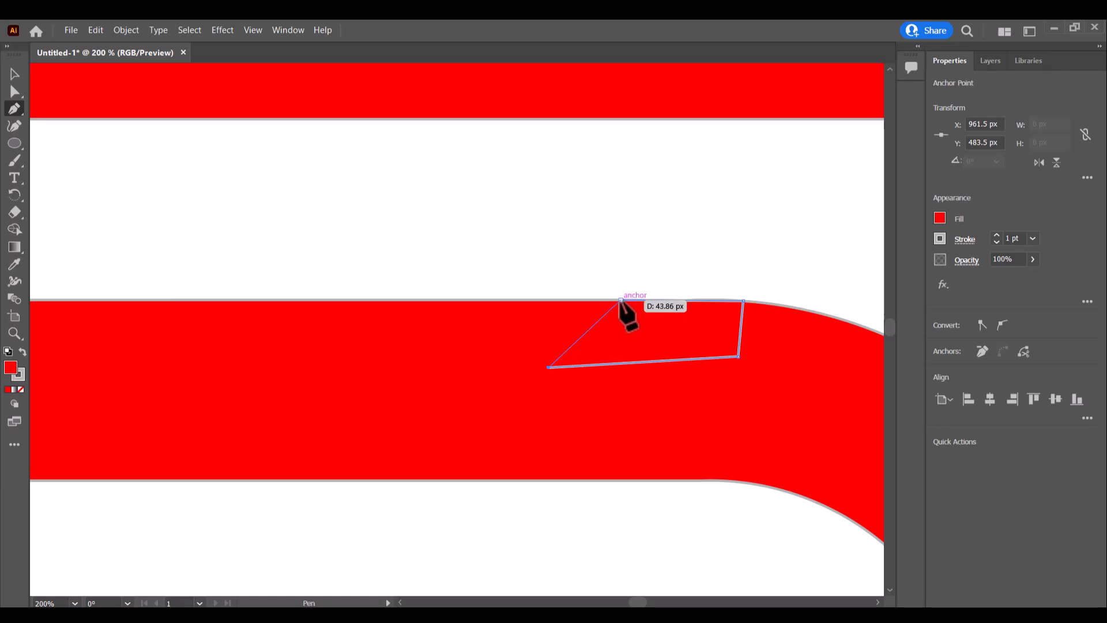
{"action": "left_click", "coordinate": [620, 300]}
{"action": "scroll", "coordinate": [599, 327], "scroll_direction": "down", "scroll_amount": 3}
{"action": "left_click", "coordinate": [14, 74]}
{"action": "left_click", "coordinate": [61, 153]}
Step: Draw a triangular red patch with the Pen tool over the notch where the upper curve's outer edge meets the middle bar's lower edge
{"action": "left_click", "coordinate": [14, 108]}
{"action": "scroll", "coordinate": [365, 346], "scroll_direction": "up", "scroll_amount": 3}
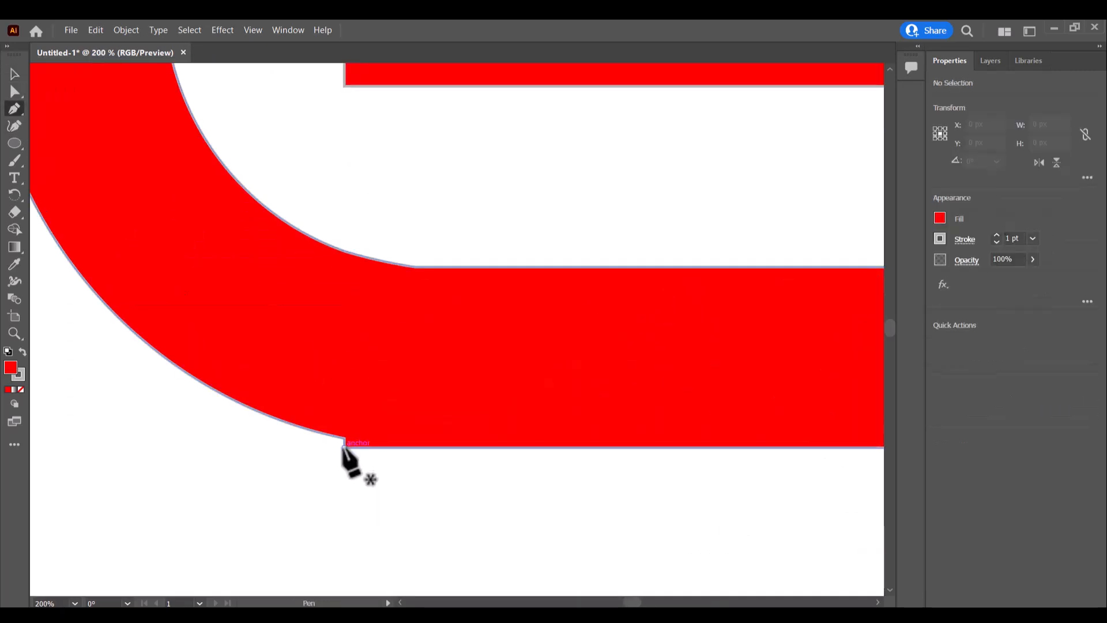
{"action": "left_click", "coordinate": [343, 445]}
{"action": "left_click", "coordinate": [195, 378]}
{"action": "left_click_drag", "start_coordinate": [448, 393], "coordinate": [400, 432]}
{"action": "left_click", "coordinate": [343, 446]}
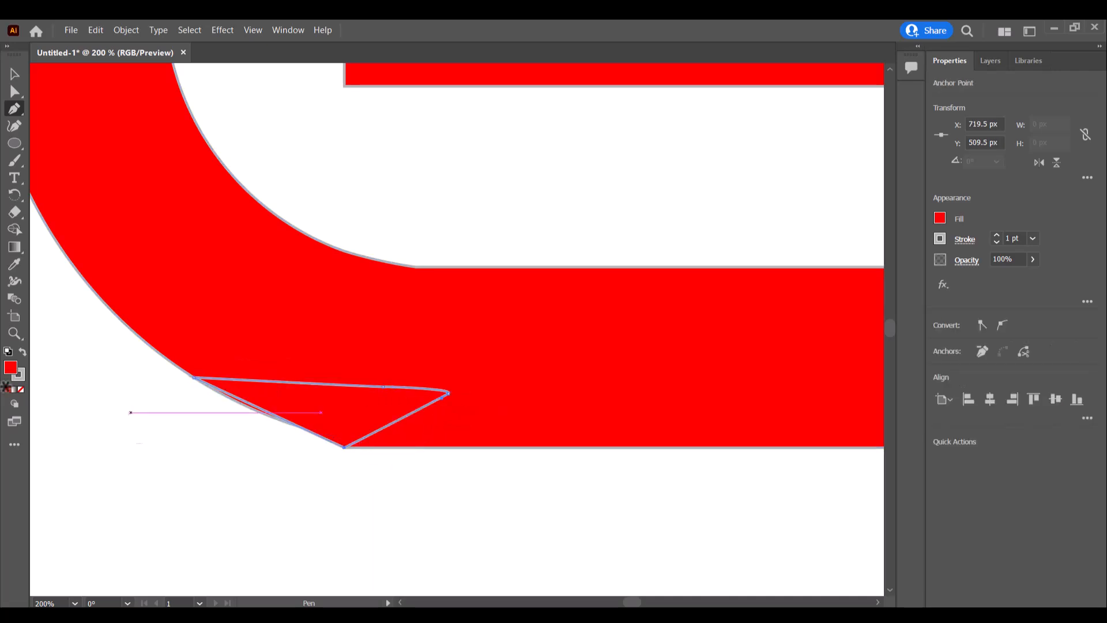
Step: Bend the triangular patch's outer edge with the Curvature tool to follow the upper curve, and deselect it
{"action": "left_click", "coordinate": [15, 126]}
{"action": "scroll", "coordinate": [175, 392], "scroll_direction": "up", "scroll_amount": 3}
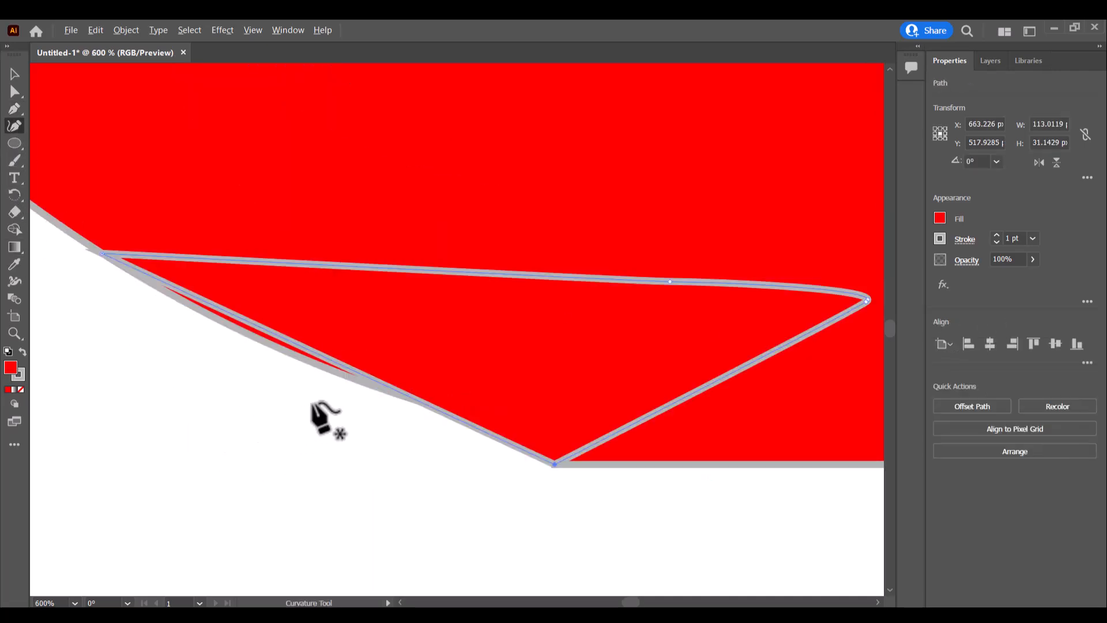
{"action": "left_click", "coordinate": [337, 375]}
{"action": "scroll", "coordinate": [340, 392], "scroll_direction": "down", "scroll_amount": 6}
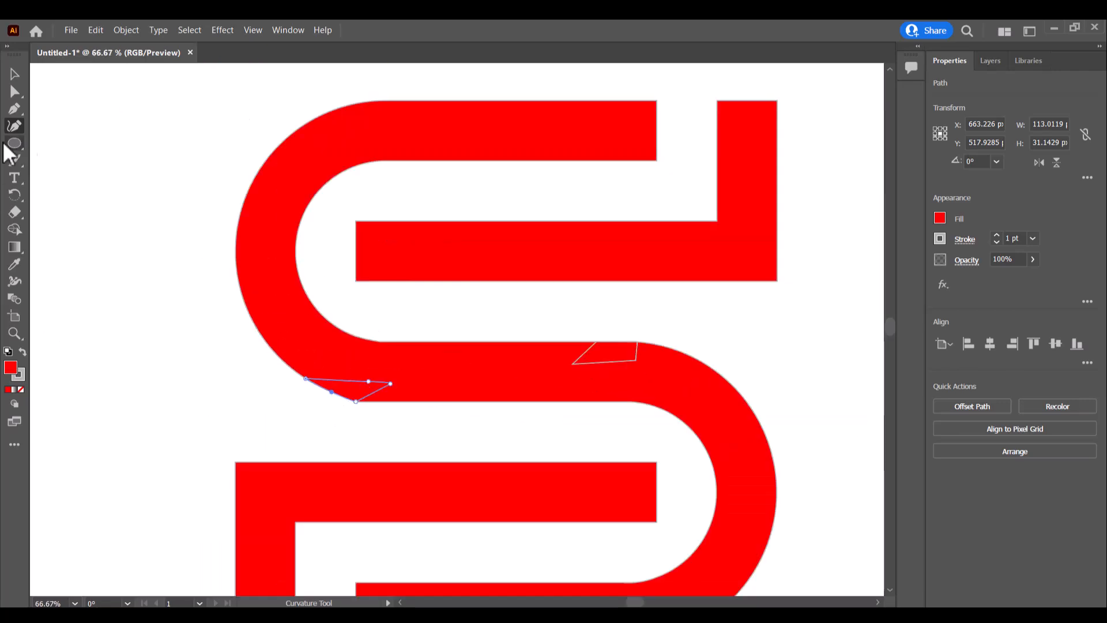
{"action": "scroll", "coordinate": [168, 299], "scroll_direction": "down", "scroll_amount": 2}
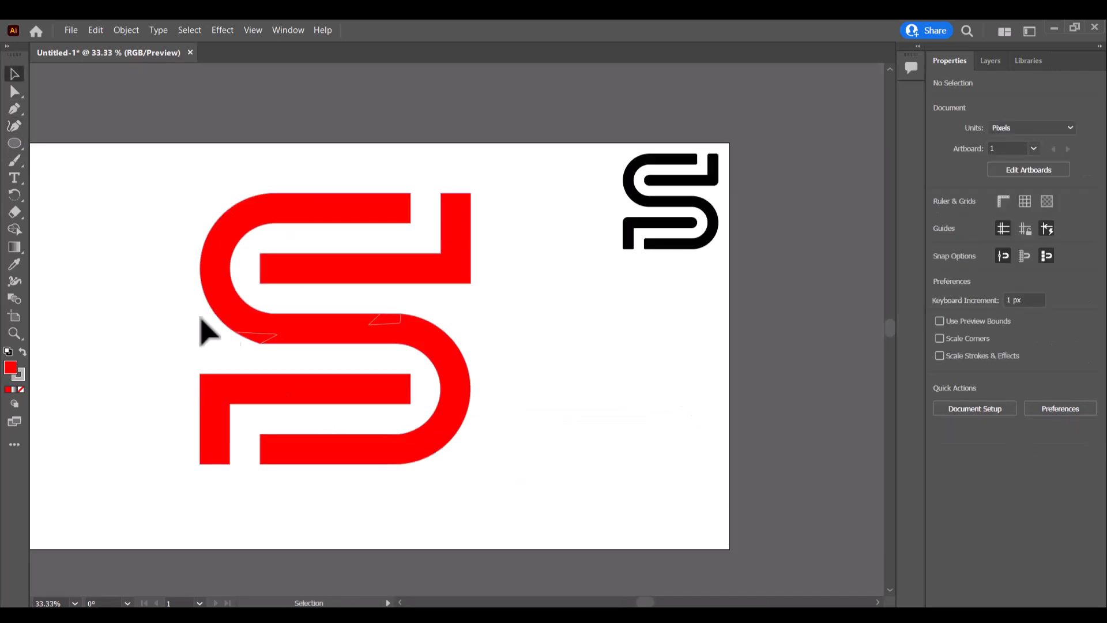
Step: Select all artwork and merge the triangular patch into the middle bar with the Shape Builder tool
{"action": "key", "text": "ctrl+a"}
{"action": "left_click", "coordinate": [14, 230]}
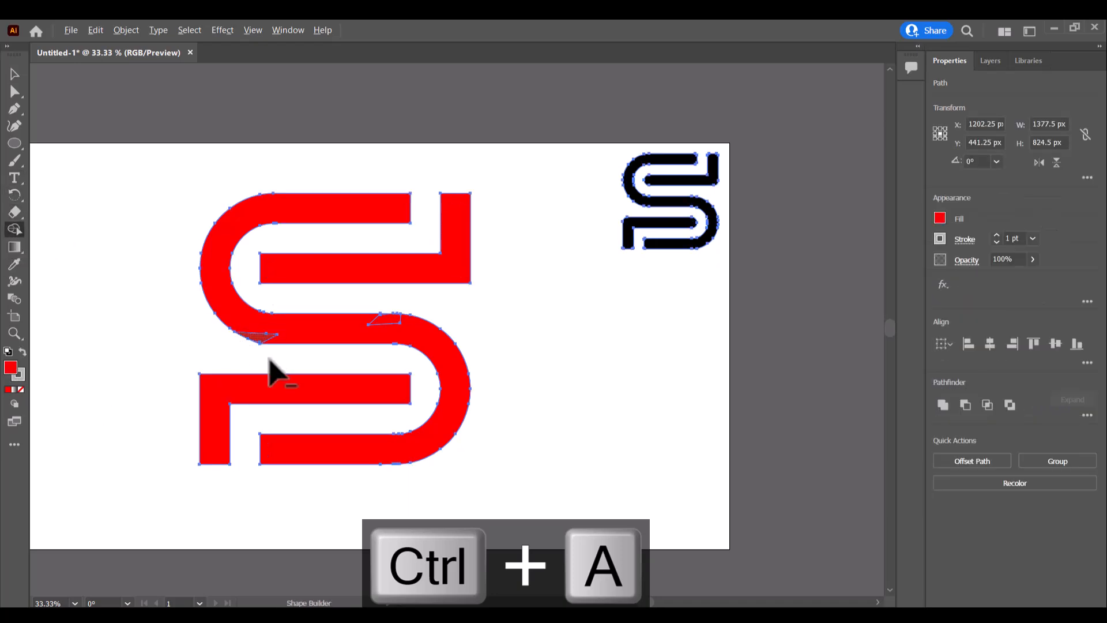
{"action": "scroll", "coordinate": [248, 343], "scroll_direction": "up", "scroll_amount": 8}
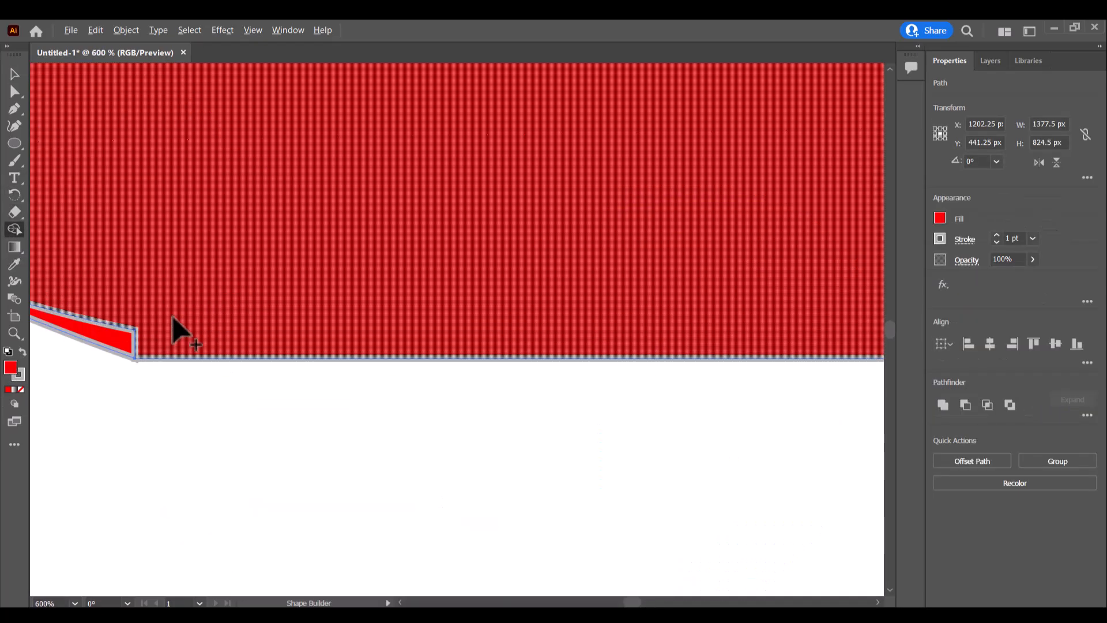
{"action": "mouse_move", "coordinate": [172, 317]}
{"action": "left_mouse_down"}
{"action": "mouse_move", "coordinate": [137, 298]}
{"action": "mouse_move", "coordinate": [122, 337]}
{"action": "left_mouse_up"}
{"action": "scroll", "coordinate": [288, 331], "scroll_direction": "down", "scroll_amount": 6}
Step: Merge the patch at the middle bar's upper edge into the S band with the Shape Builder tool, and deselect the artwork
{"action": "scroll", "coordinate": [788, 263], "scroll_direction": "up", "scroll_amount": 8}
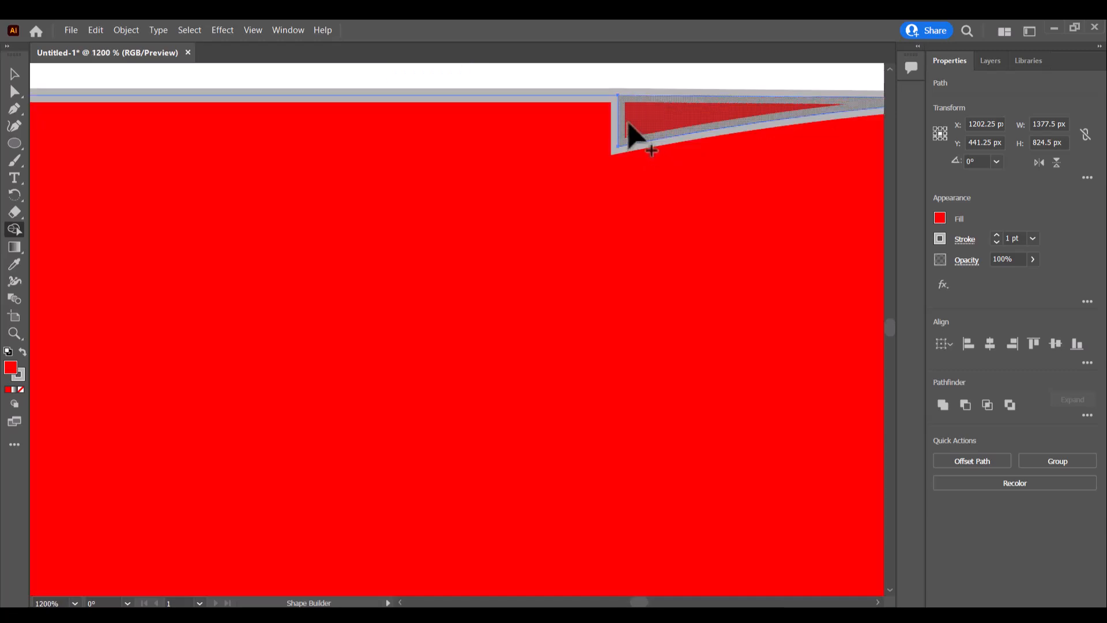
{"action": "left_click_drag", "start_coordinate": [630, 129], "coordinate": [687, 173]}
{"action": "scroll", "coordinate": [477, 266], "scroll_direction": "down", "scroll_amount": 10}
{"action": "scroll", "coordinate": [474, 268], "scroll_direction": "up", "scroll_amount": 1}
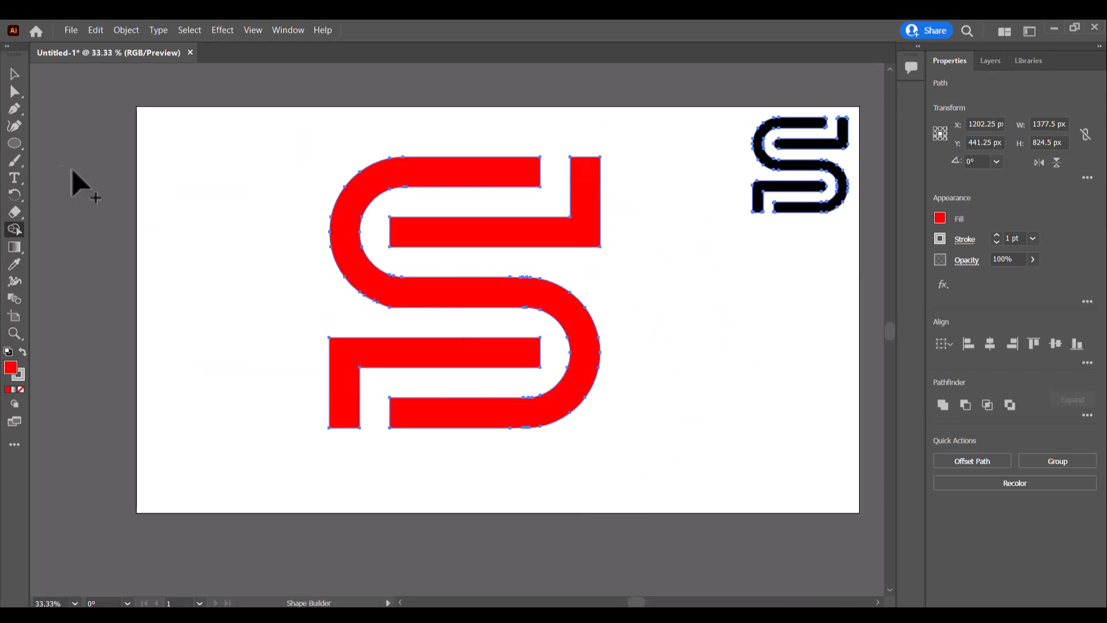
{"action": "left_click", "coordinate": [13, 73]}
{"action": "left_click", "coordinate": [118, 168]}
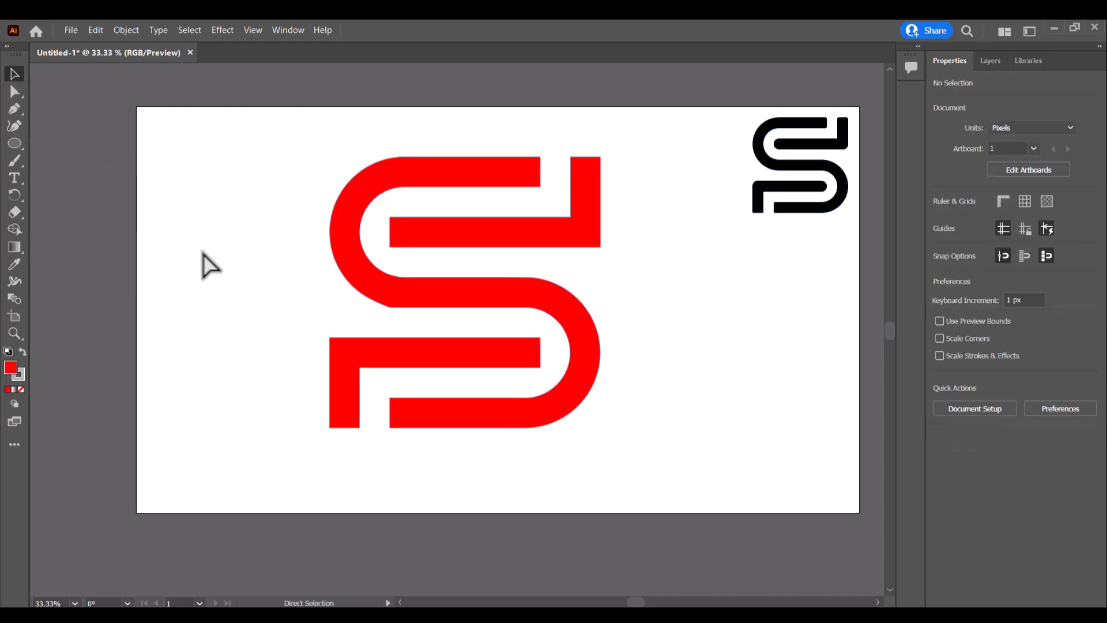
Step: Round the S band's open ends and the kink below its upper curve using live corners with the Direct Selection tool, and deselect it
{"action": "scroll", "coordinate": [202, 251], "scroll_direction": "right", "scroll_amount": 1}
{"action": "scroll", "coordinate": [370, 315], "scroll_direction": "up", "scroll_amount": 3}
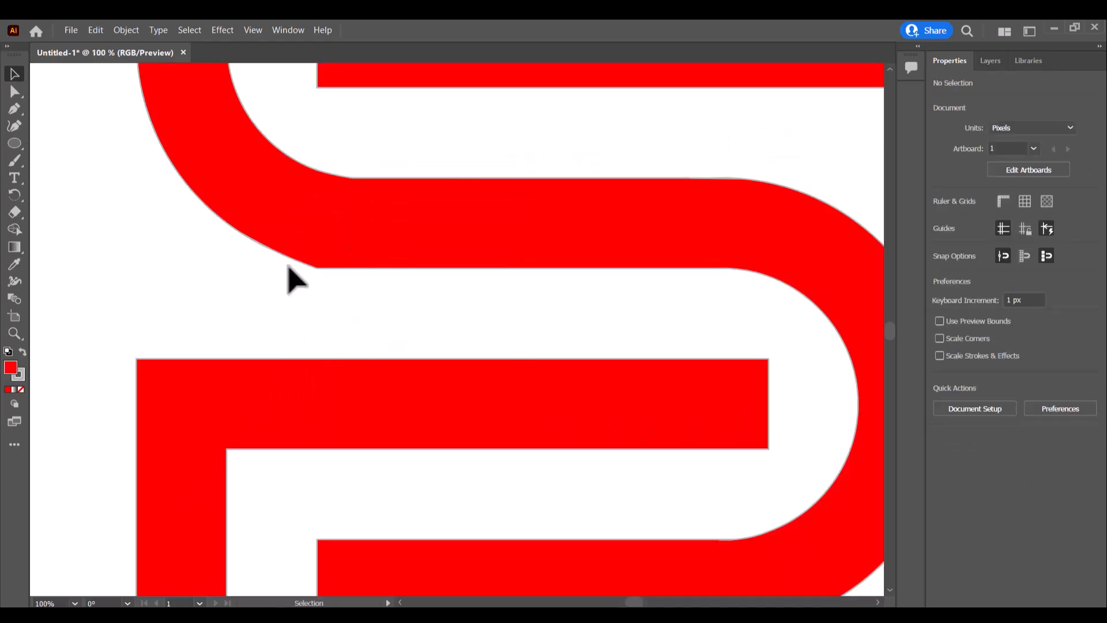
{"action": "scroll", "coordinate": [300, 281], "scroll_direction": "up", "scroll_amount": 4}
{"action": "left_click", "coordinate": [320, 209]}
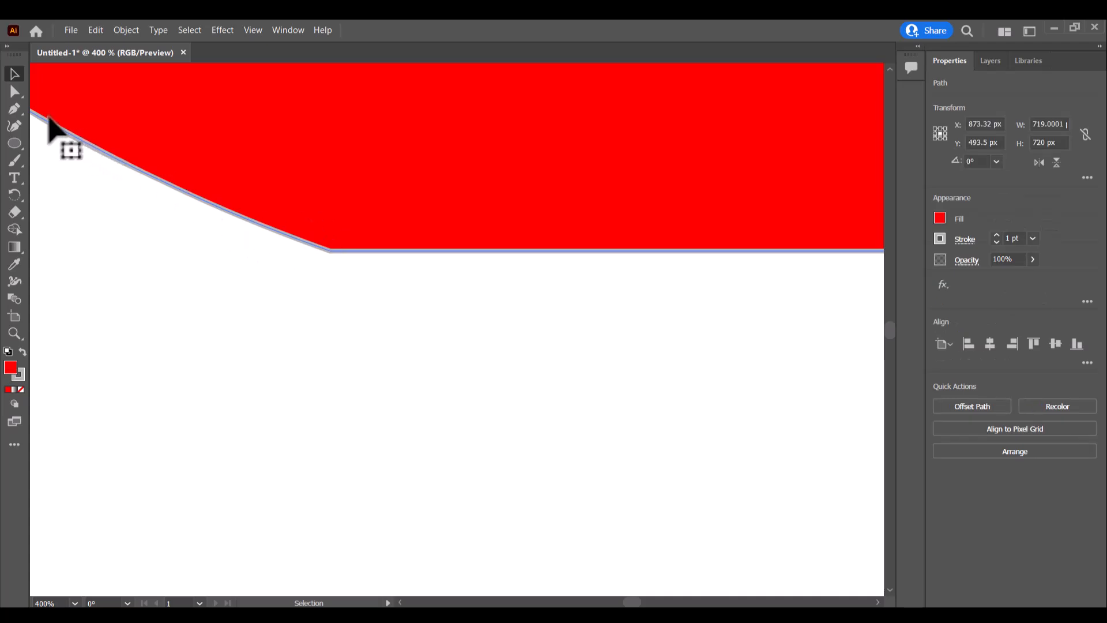
{"action": "key", "text": "a"}
{"action": "left_click_drag", "start_coordinate": [338, 250], "coordinate": [424, 19]}
{"action": "scroll", "coordinate": [369, 340], "scroll_direction": "down", "scroll_amount": 3}
{"action": "left_click_drag", "start_coordinate": [369, 220], "coordinate": [409, 72]}
{"action": "scroll", "coordinate": [375, 276], "scroll_direction": "down", "scroll_amount": 2}
{"action": "left_click", "coordinate": [310, 299]}
{"action": "scroll", "coordinate": [290, 346], "scroll_direction": "down", "scroll_amount": 2}
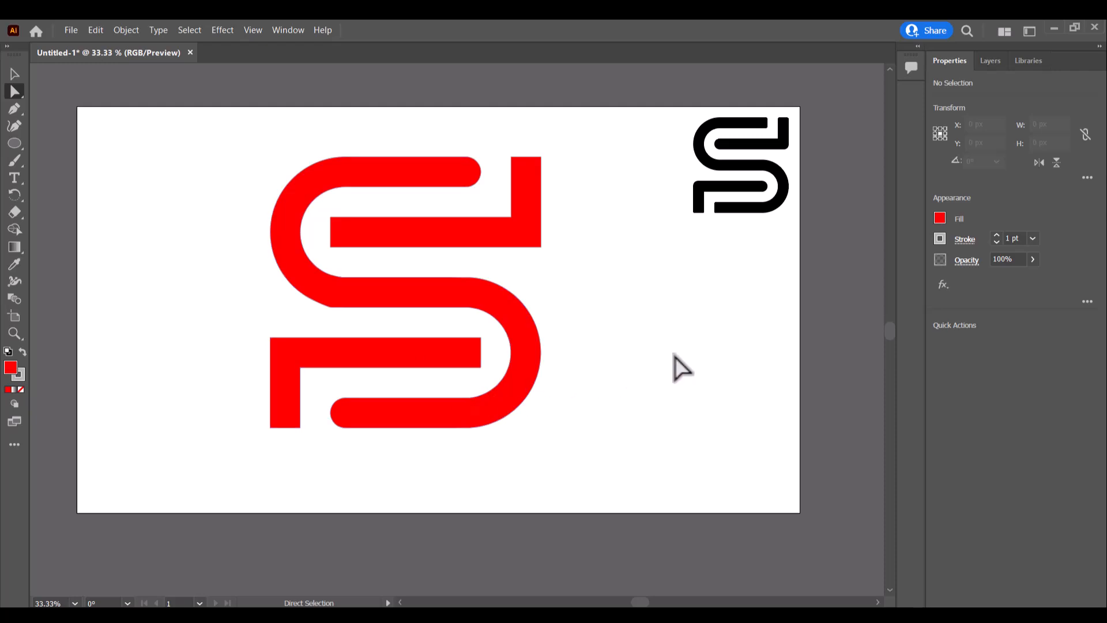
Step: Draw a straight Pen path from the upper curve's outer edge to the middle bar's lower edge, spanning the kink
{"action": "left_click", "coordinate": [15, 109]}
{"action": "key", "text": "ctrl+1"}
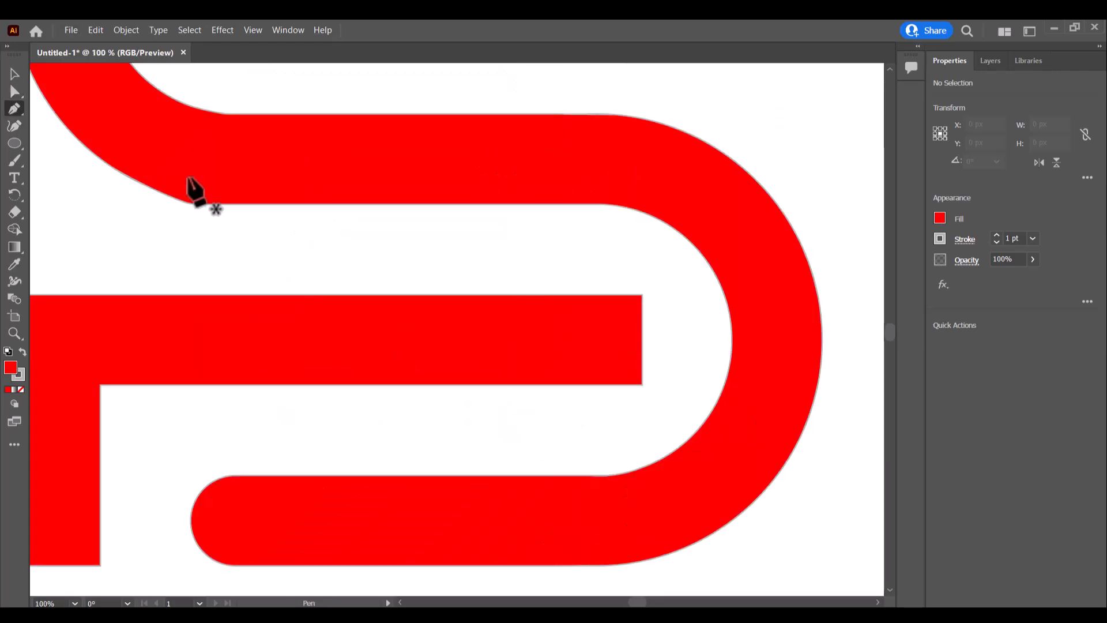
{"action": "scroll", "coordinate": [197, 202], "scroll_direction": "up", "scroll_amount": 2}
{"action": "left_click", "coordinate": [65, 196]}
{"action": "left_click", "coordinate": [274, 274]}
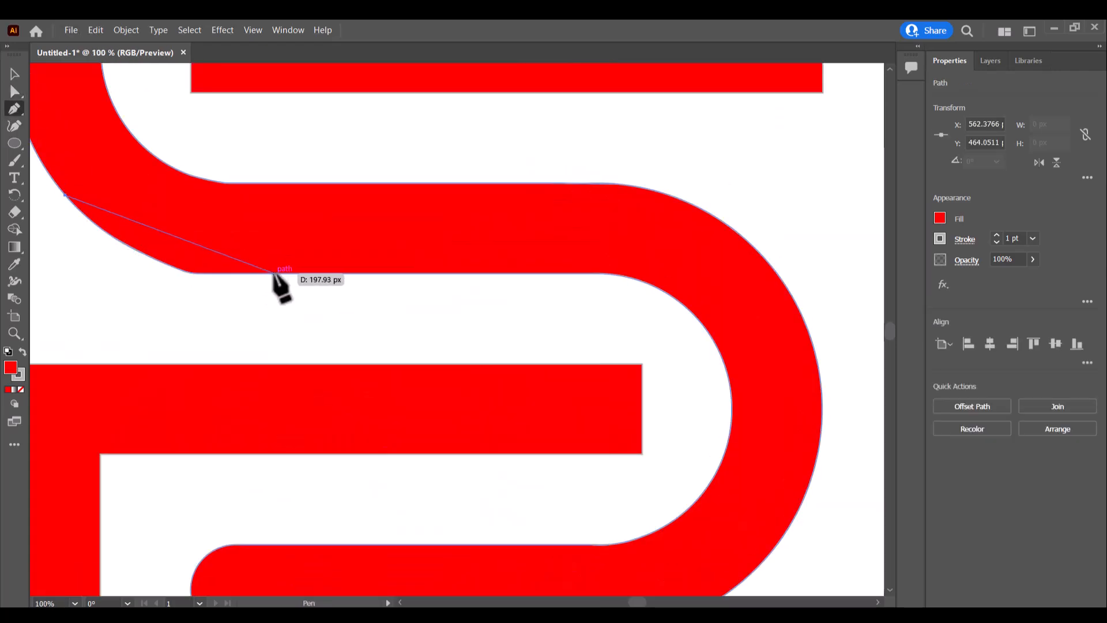
Step: Bend the straight path with the Curvature tool into a smooth arc just inside the upper curve's outer edge, and deselect it
{"action": "left_click", "coordinate": [14, 127]}
{"action": "scroll", "coordinate": [91, 215], "scroll_direction": "left", "scroll_amount": 2}
{"action": "scroll", "coordinate": [180, 235], "scroll_direction": "up", "scroll_amount": 2}
{"action": "left_click_drag", "start_coordinate": [208, 249], "coordinate": [212, 284]}
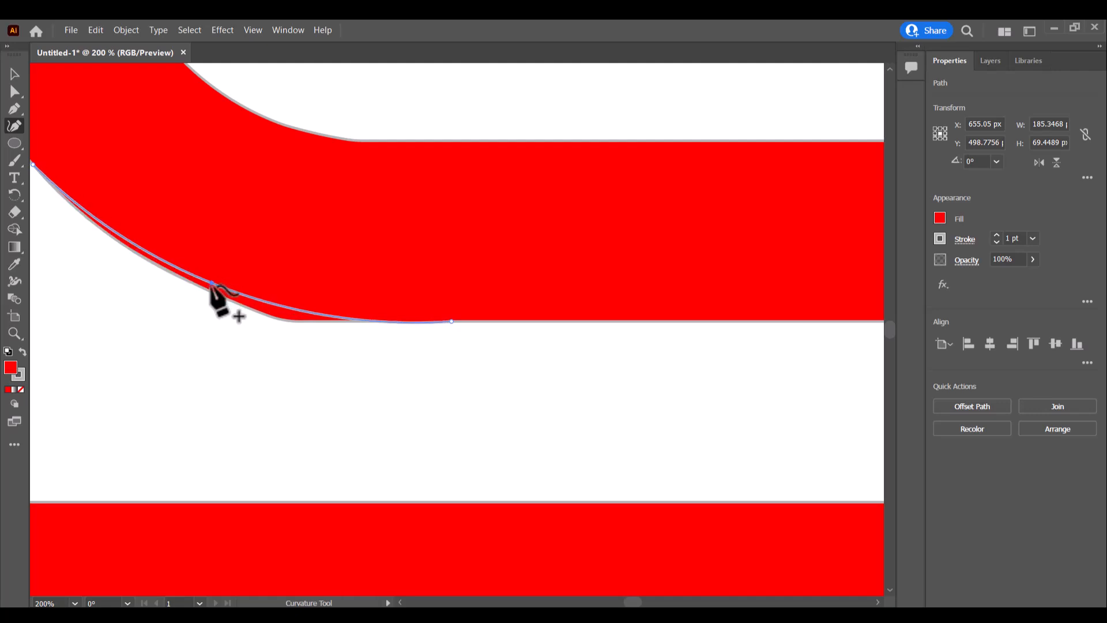
{"action": "scroll", "coordinate": [212, 284], "scroll_direction": "down", "scroll_amount": 3}
{"action": "left_click", "coordinate": [15, 74]}
{"action": "left_click", "coordinate": [61, 135]}
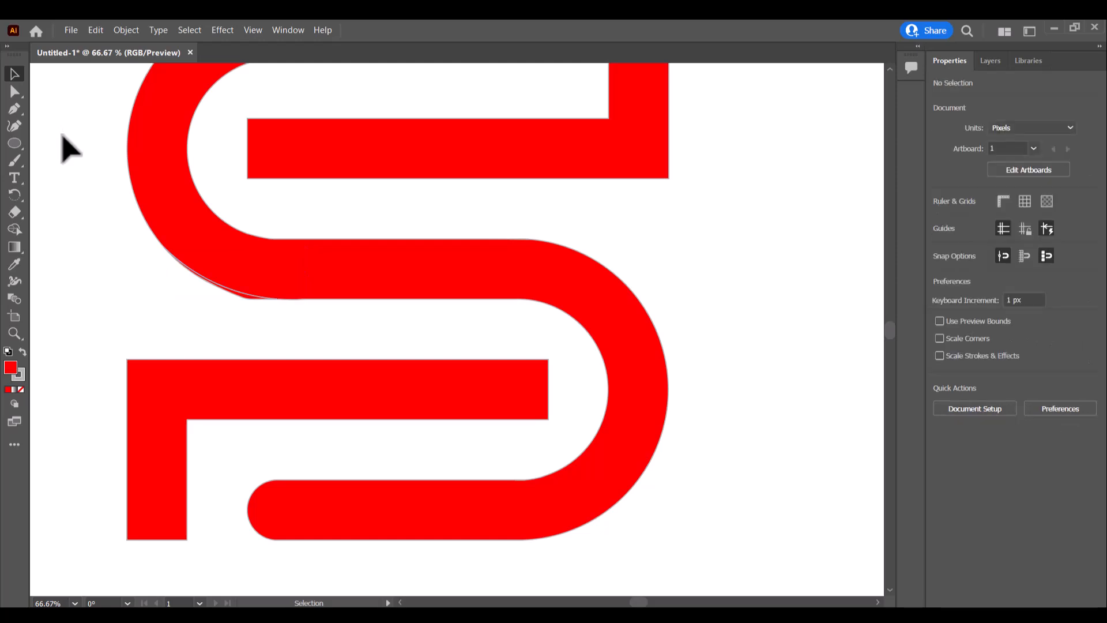
Step: Trim the sliver outside the arc from the S band's upper curve with the Shape Builder tool
{"action": "key", "text": "ctrl+a"}
{"action": "left_click", "coordinate": [15, 229]}
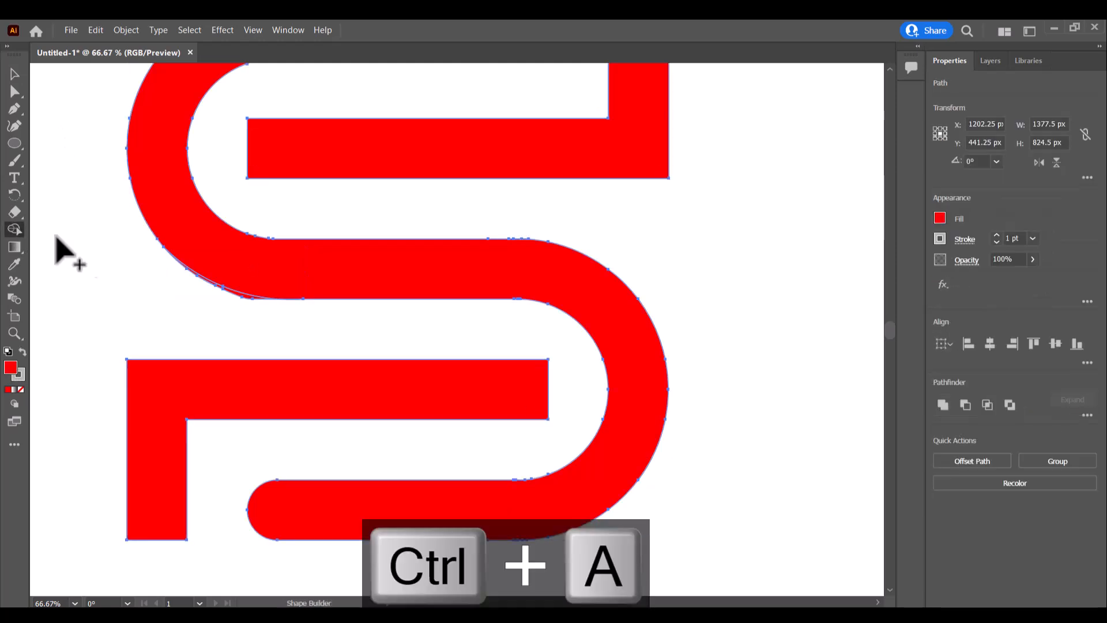
{"action": "scroll", "coordinate": [190, 297], "scroll_direction": "up", "scroll_amount": 3}
{"action": "left_click", "coordinate": [385, 325]}
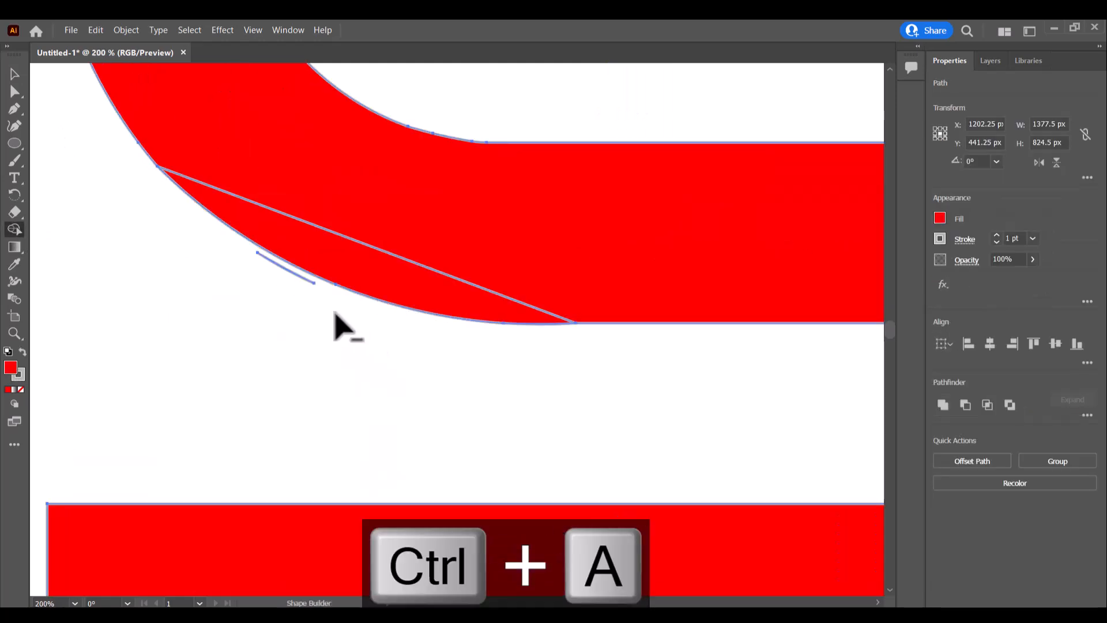
{"action": "scroll", "coordinate": [213, 287], "scroll_direction": "down", "scroll_amount": 3}
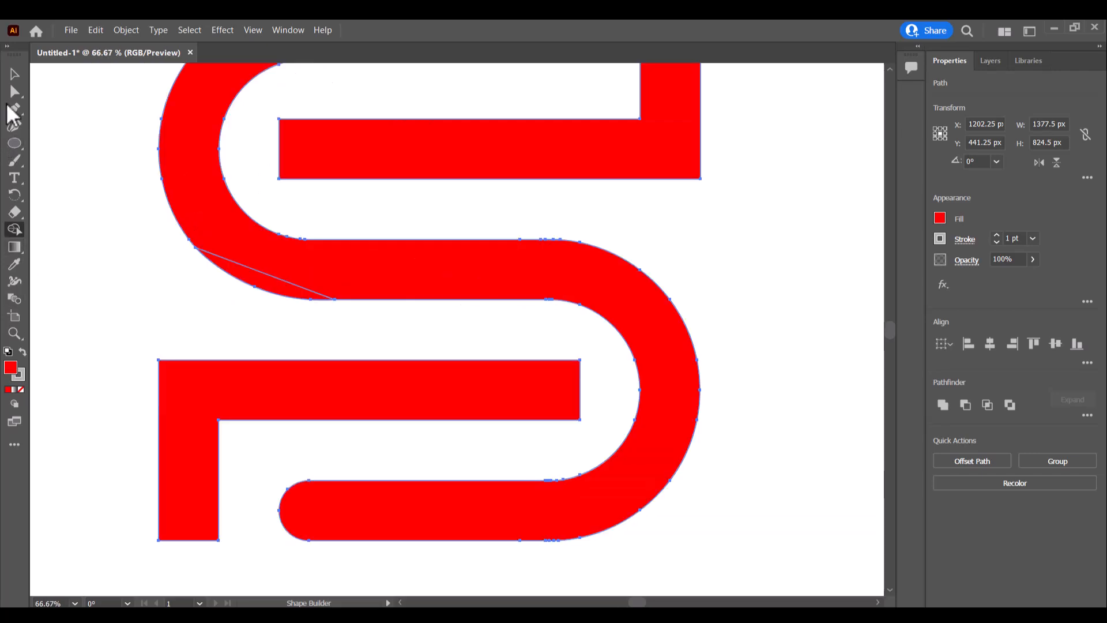
Step: Merge the patch under the slanted line into the S band with the Shape Builder tool, and deselect the artwork
{"action": "left_click", "coordinate": [15, 75]}
{"action": "left_click", "coordinate": [104, 167]}
{"action": "key", "text": "ctrl+a"}
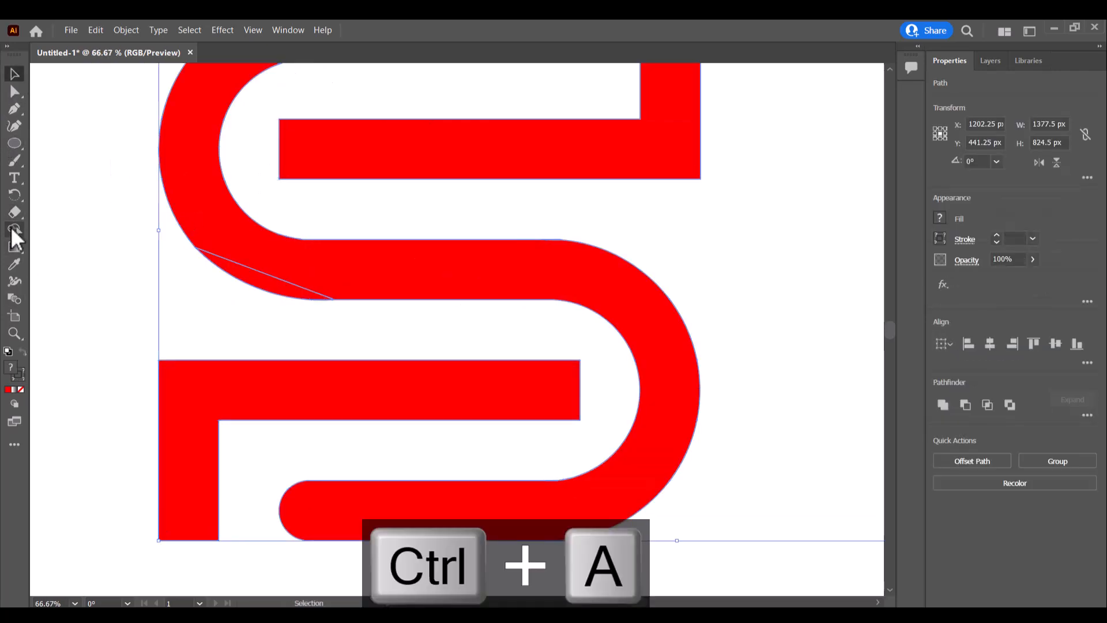
{"action": "left_click", "coordinate": [14, 230]}
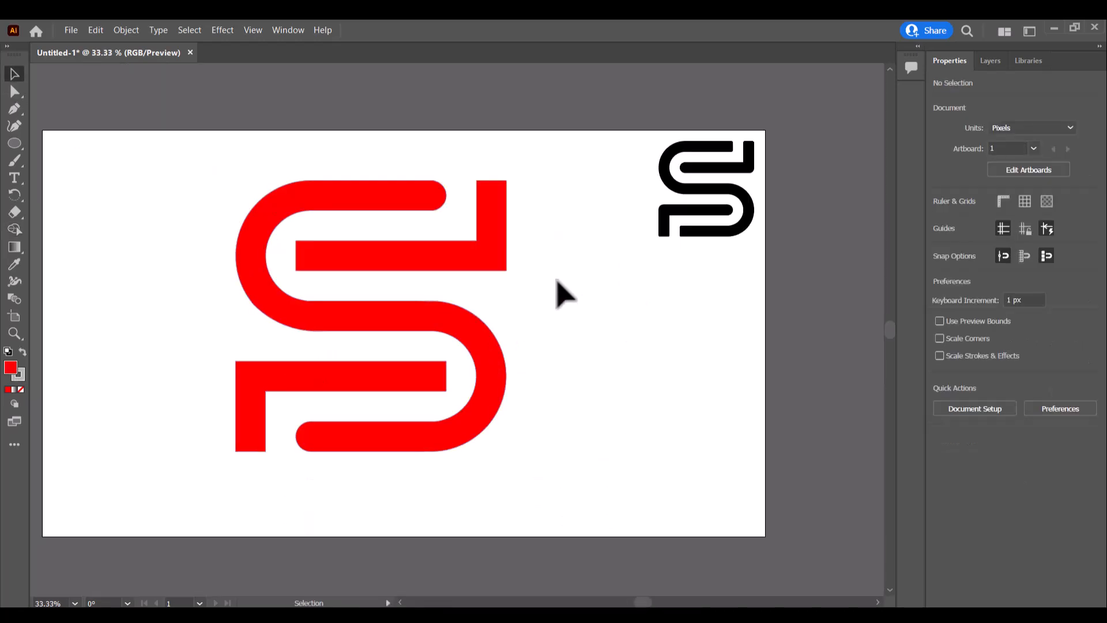
{"action": "scroll", "coordinate": [559, 277], "scroll_direction": "down", "scroll_amount": 2}
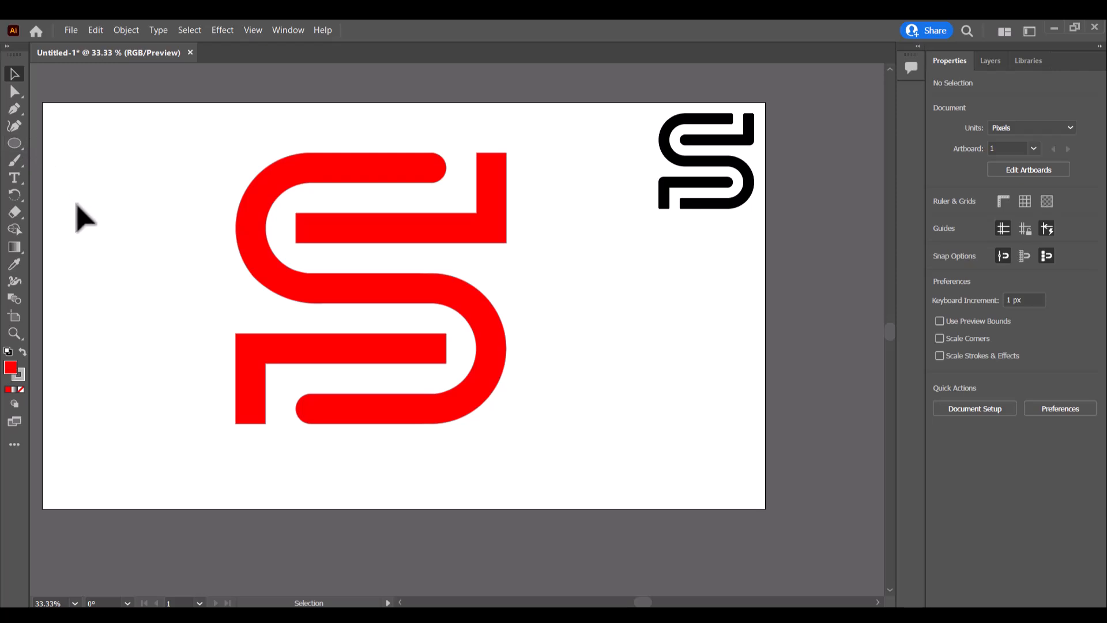
Step: Try to adjust the rounded end of the S band's upper bar with the Direct Selection tool, and undo the recent changes
{"action": "left_click", "coordinate": [265, 162]}
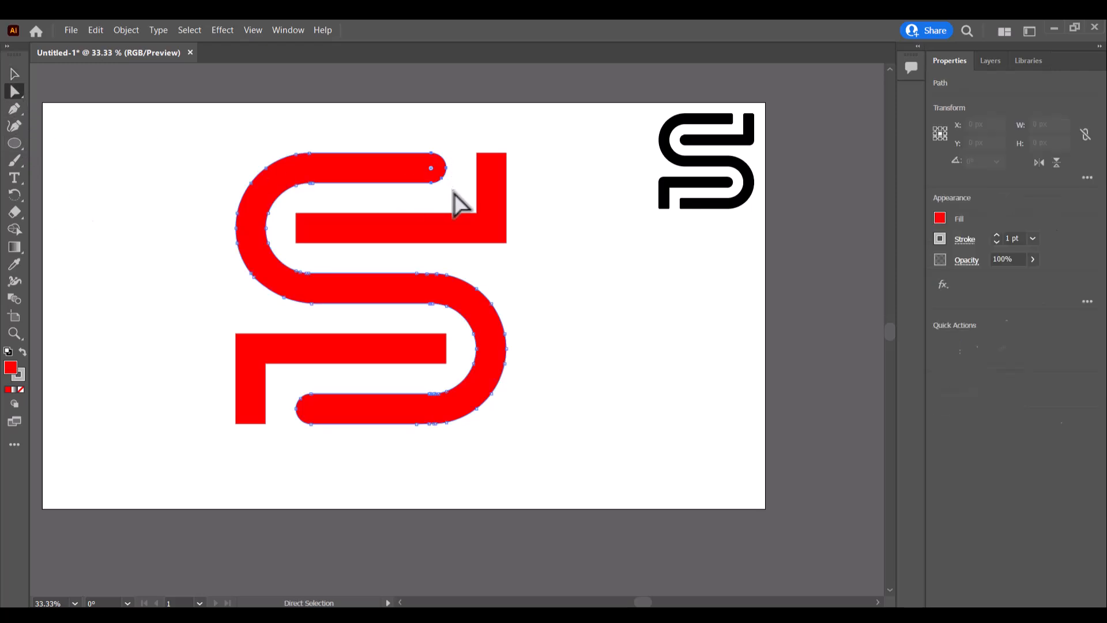
{"action": "left_click_drag", "start_coordinate": [432, 168], "coordinate": [503, 171]}
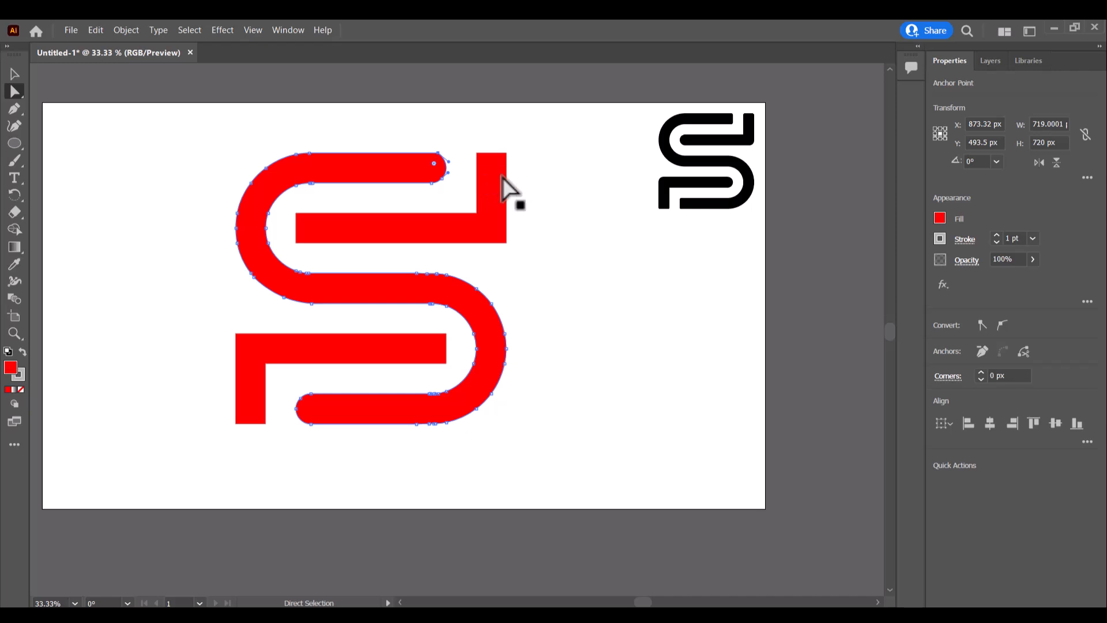
{"action": "left_click", "coordinate": [509, 222]}
{"action": "left_click", "coordinate": [433, 184]}
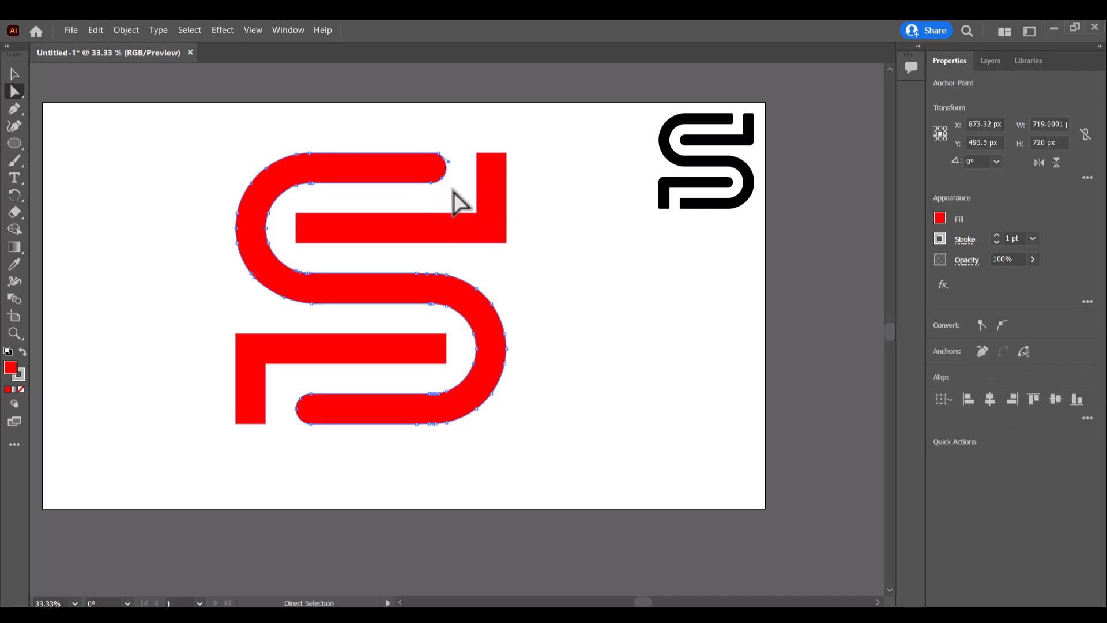
{"action": "key", "text": "ctrl+z"}
{"action": "key", "text": "ctrl+z"}
{"action": "left_click", "coordinate": [637, 300]}
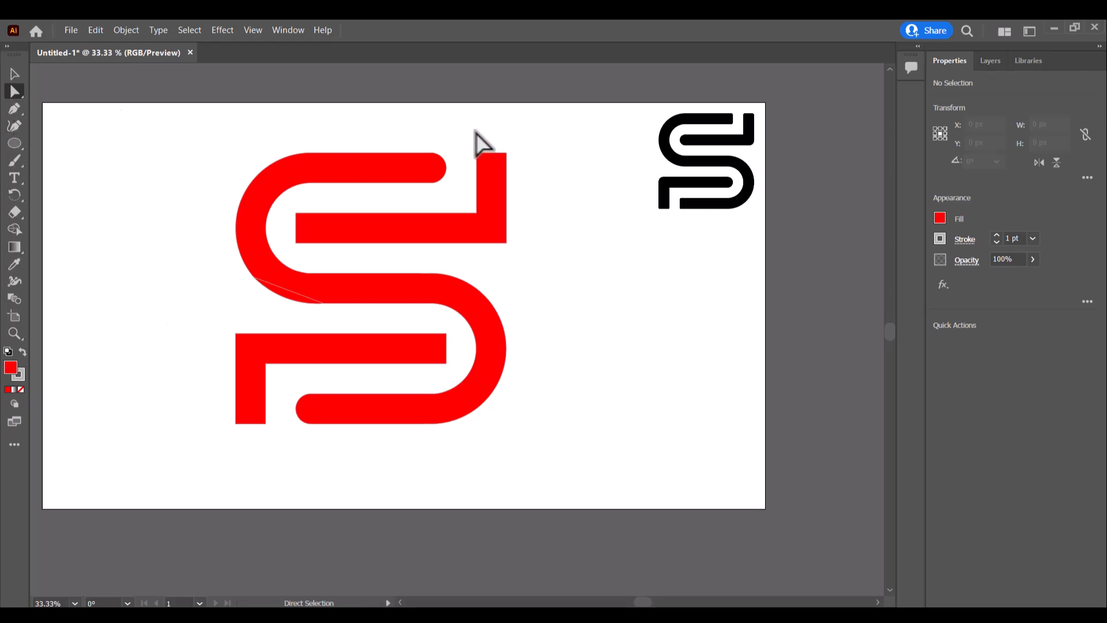
Step: Round the free vertical ends of both L-shaped bars using live corners, giving the upper one a 40 px radius
{"action": "left_click_drag", "start_coordinate": [471, 138], "coordinate": [523, 248]}
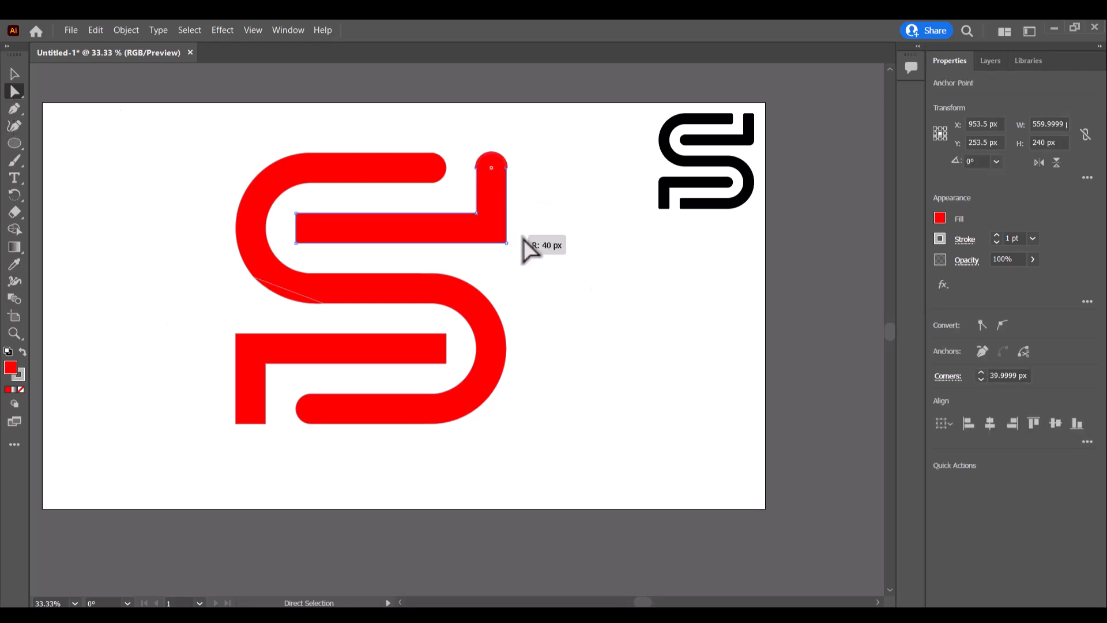
{"action": "left_click", "coordinate": [568, 297]}
{"action": "left_click_drag", "start_coordinate": [216, 407], "coordinate": [279, 462]}
{"action": "left_click_drag", "start_coordinate": [257, 425], "coordinate": [222, 326]}
{"action": "left_click", "coordinate": [178, 266]}
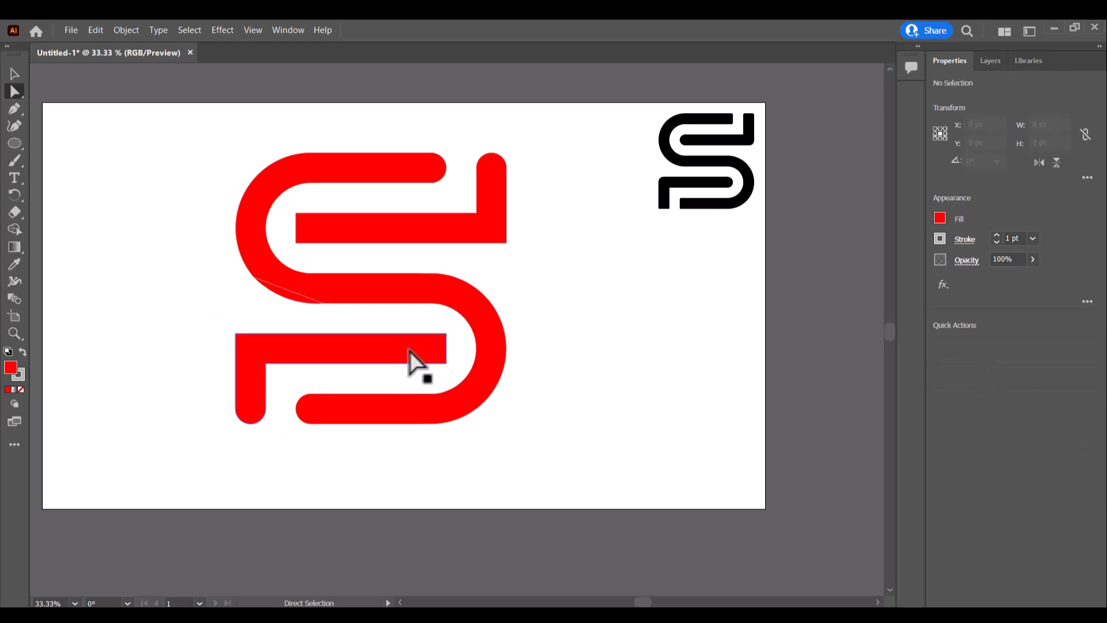
Step: Round the inner horizontal ends of both L-shaped bars using live corners, and deselect them
{"action": "left_click_drag", "start_coordinate": [439, 346], "coordinate": [452, 369]}
{"action": "left_click_drag", "start_coordinate": [318, 257], "coordinate": [320, 259]}
{"action": "left_click_drag", "start_coordinate": [304, 221], "coordinate": [465, 223]}
{"action": "left_click", "coordinate": [586, 295]}
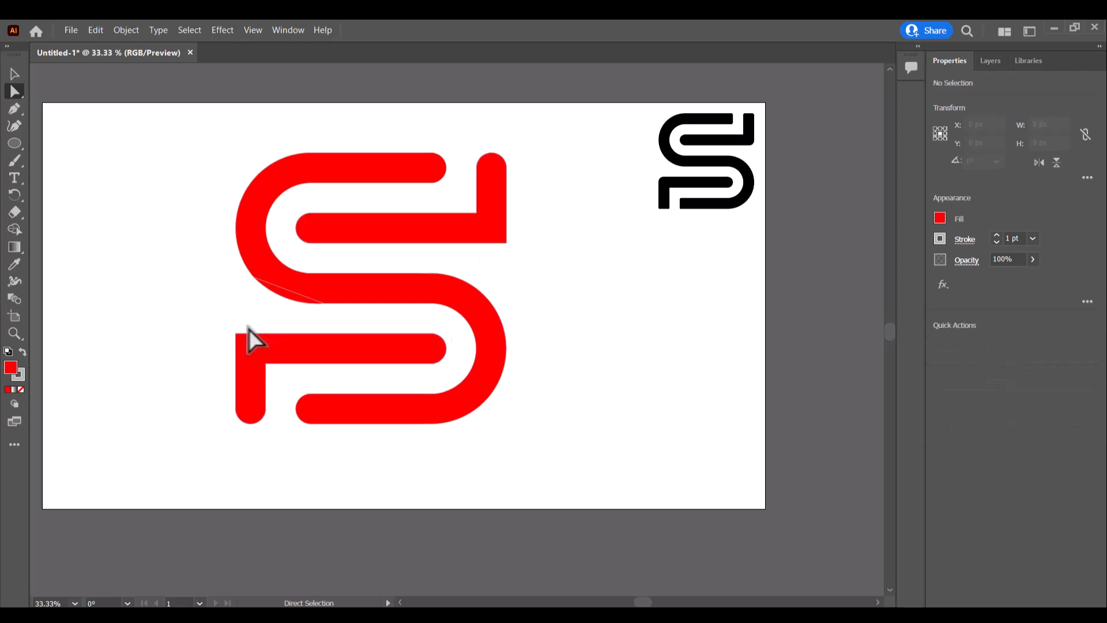
Step: Slightly round the outer bend corners of both L-shaped bars using live corners, and deselect them
{"action": "left_click_drag", "start_coordinate": [236, 341], "coordinate": [237, 342]}
{"action": "mouse_move", "coordinate": [498, 235]}
{"action": "left_mouse_down"}
{"action": "mouse_move", "coordinate": [462, 149]}
{"action": "mouse_move", "coordinate": [501, 236]}
{"action": "left_mouse_up"}
{"action": "left_click", "coordinate": [575, 279]}
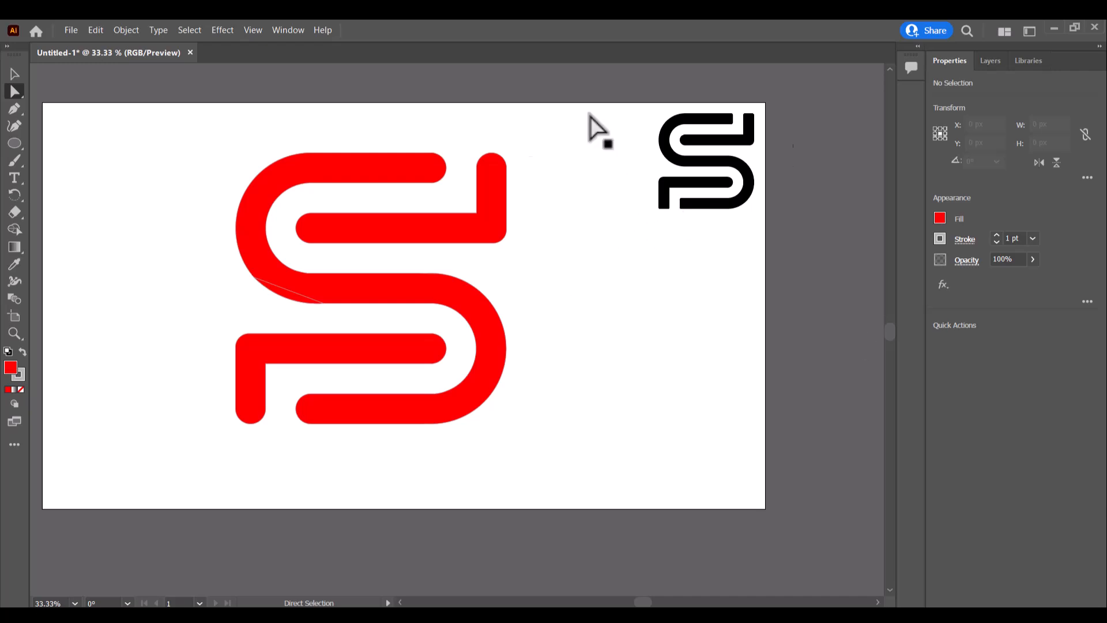
Step: Select the whole red logo, fill it with black, and deselect it
{"action": "key", "text": "ctrl+a"}
{"action": "left_click", "coordinate": [184, 244]}
{"action": "left_click", "coordinate": [14, 73]}
{"action": "left_click_drag", "start_coordinate": [98, 116], "coordinate": [555, 448]}
{"action": "left_click", "coordinate": [940, 218]}
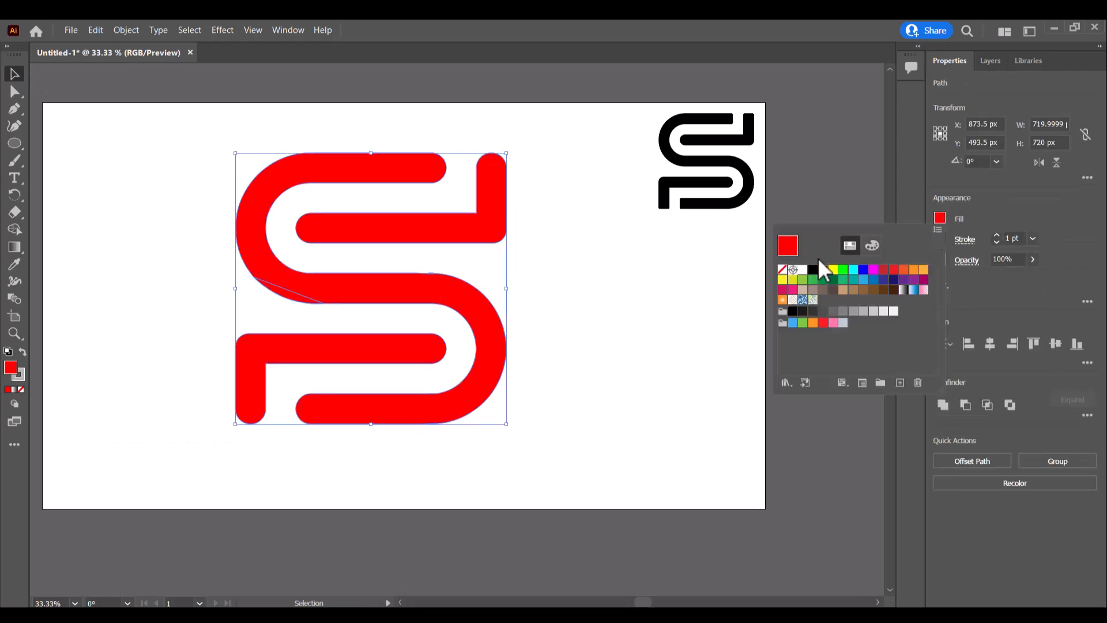
{"action": "left_click", "coordinate": [805, 263]}
{"action": "left_click", "coordinate": [607, 238]}
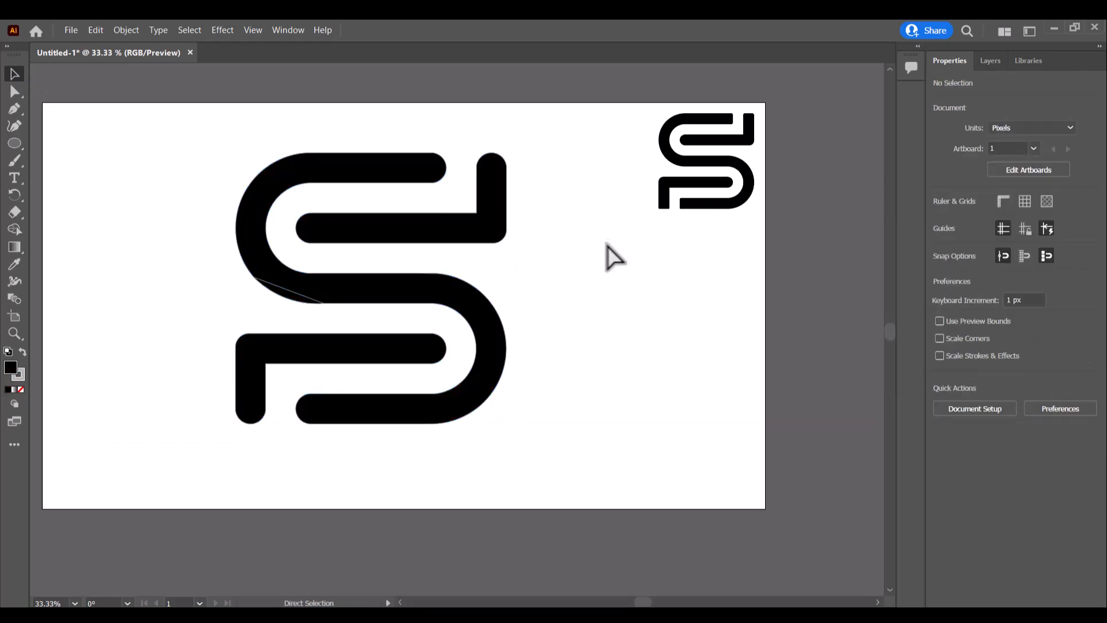
Step: Merge the patch under the slanted line into the black S band with the Shape Builder tool, deselect it, and fit the artboard in view
{"action": "key", "text": "ctrl+a"}
{"action": "left_click", "coordinate": [19, 230]}
{"action": "scroll", "coordinate": [246, 291], "scroll_direction": "up", "scroll_amount": 3}
{"action": "left_click_drag", "start_coordinate": [341, 248], "coordinate": [348, 300]}
{"action": "scroll", "coordinate": [310, 308], "scroll_direction": "down", "scroll_amount": 3}
{"action": "left_click", "coordinate": [14, 73]}
{"action": "left_click", "coordinate": [215, 284]}
{"action": "scroll", "coordinate": [292, 316], "scroll_direction": "right", "scroll_amount": 1}
{"action": "scroll", "coordinate": [322, 297], "scroll_direction": "down", "scroll_amount": 1}
{"action": "key", "text": "ctrl+0"}
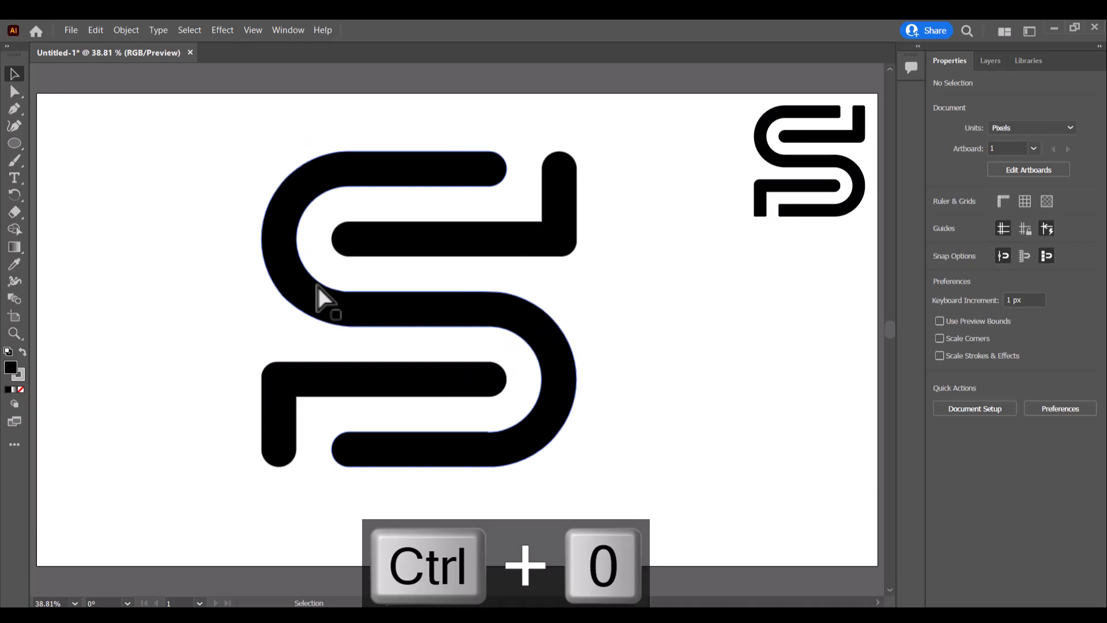